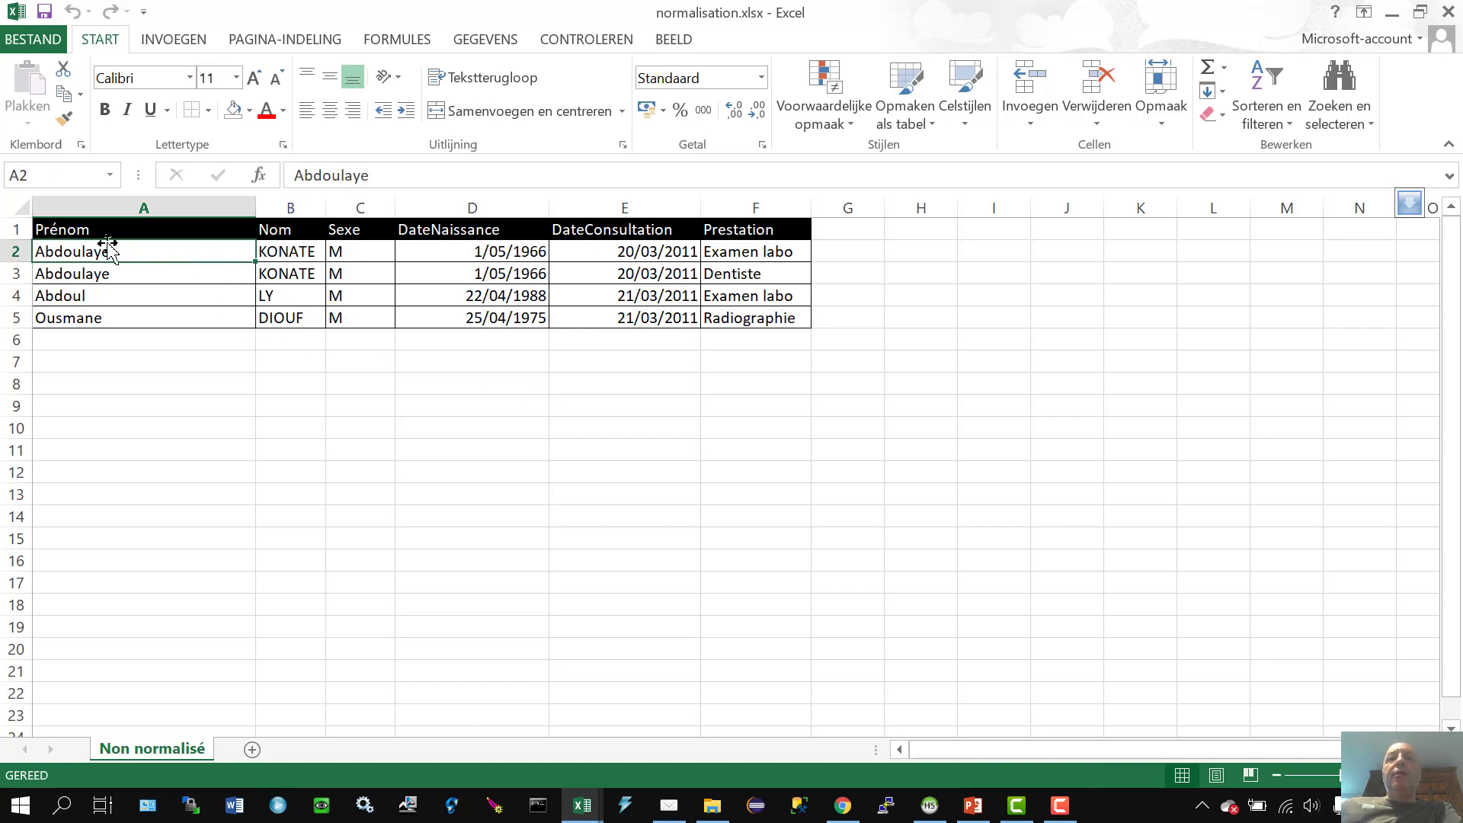
# Copy the Prénom, Nom, Sexe and DateNaissance headers from row 1 to row 8, starting in cell A8
pyautogui.moveTo(42, 227); pyautogui.dragTo(472, 231)
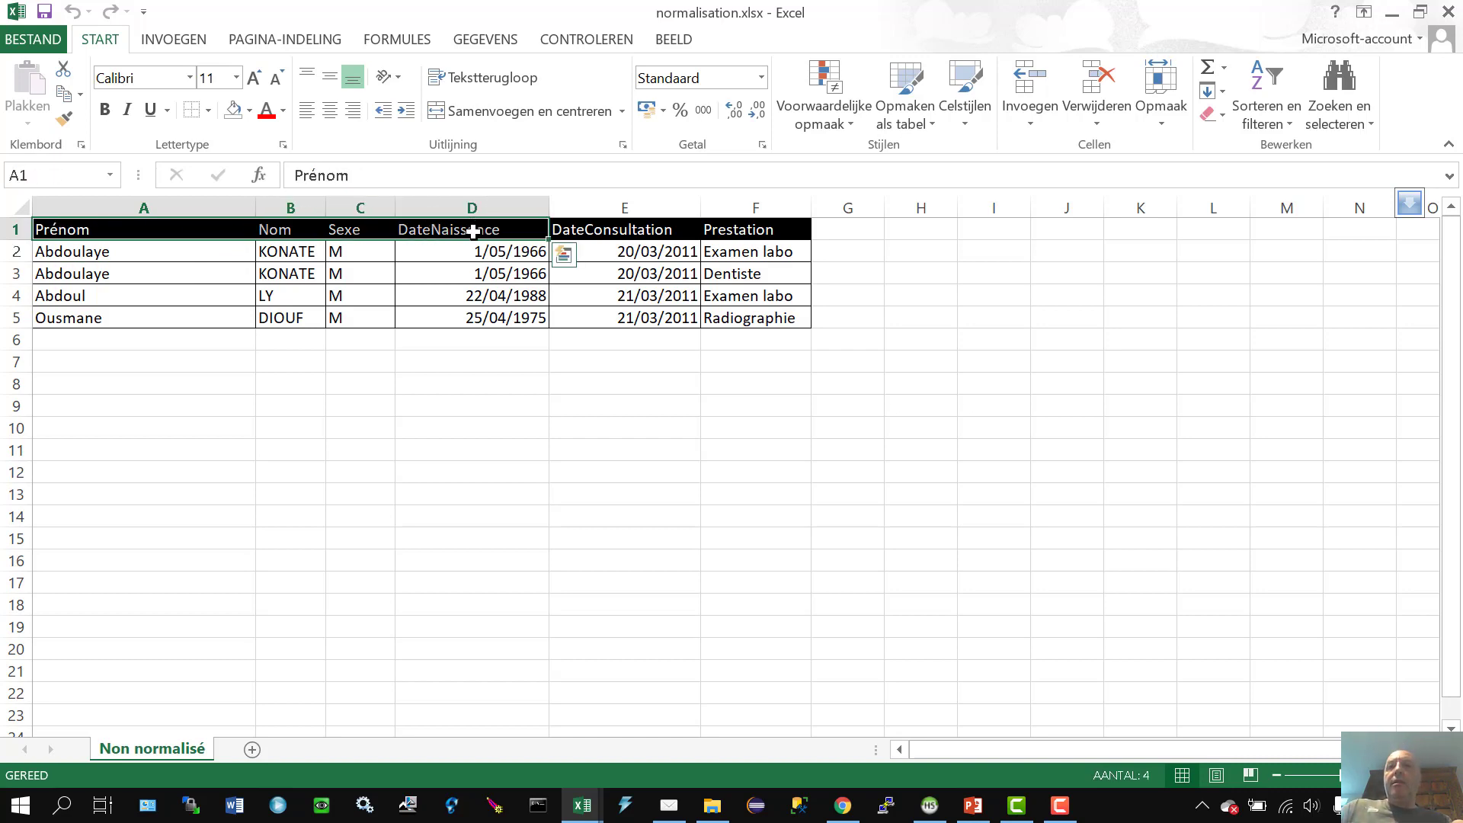
pyautogui.hotkey('ctrl', 'c')
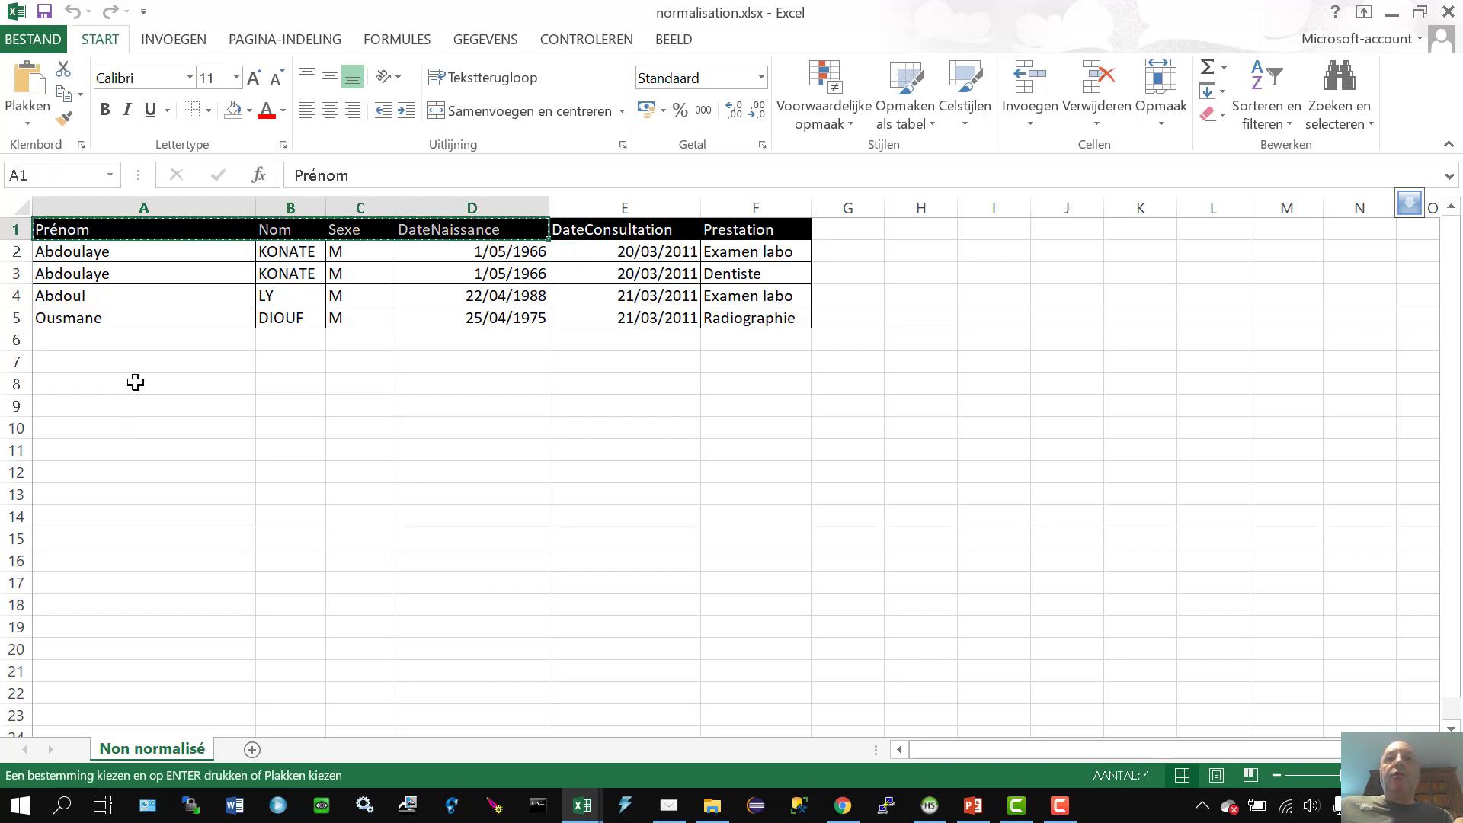
pyautogui.click(187, 387)
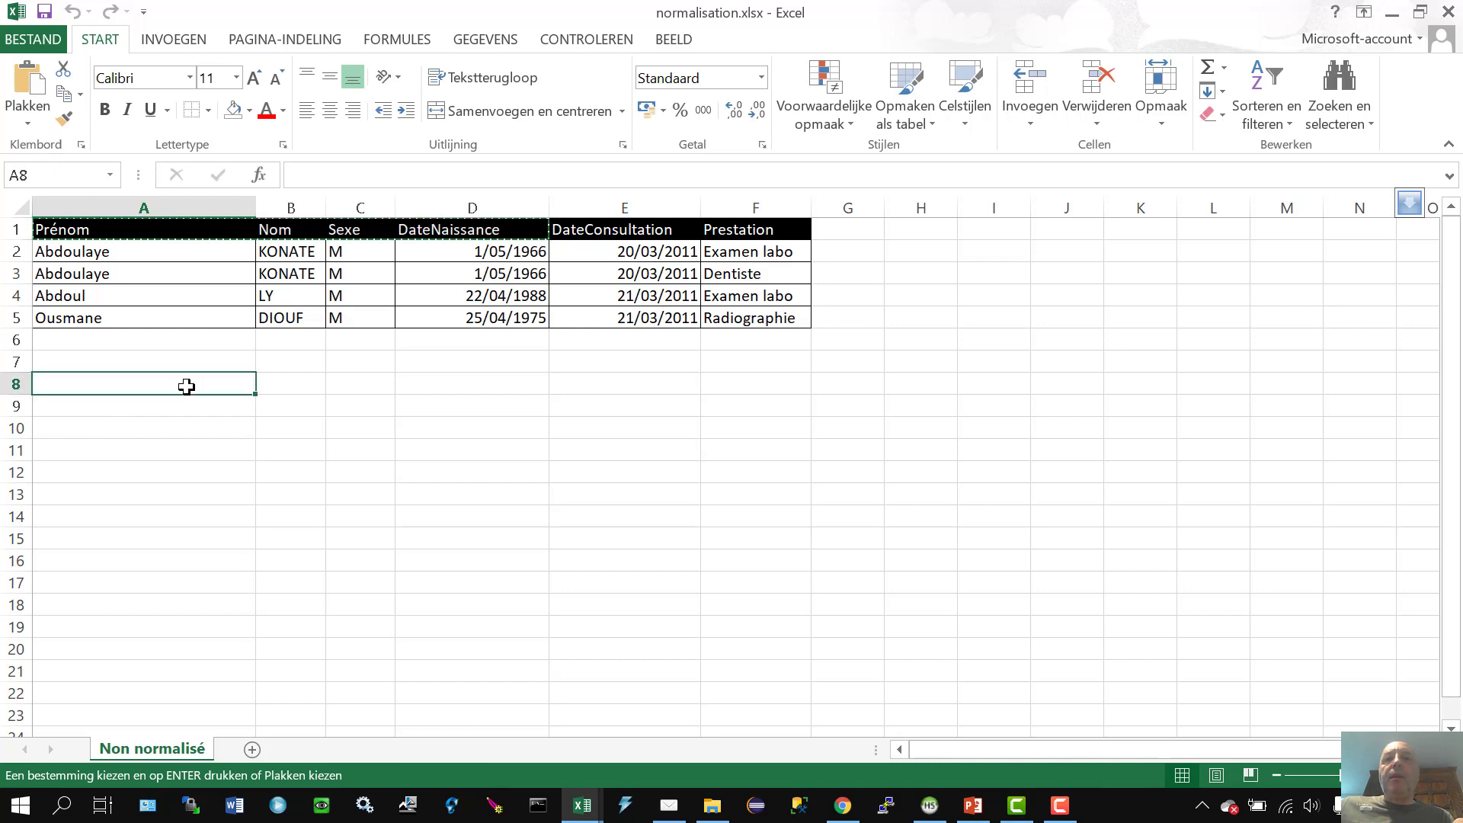
pyautogui.hotkey('ctrl', 'v')
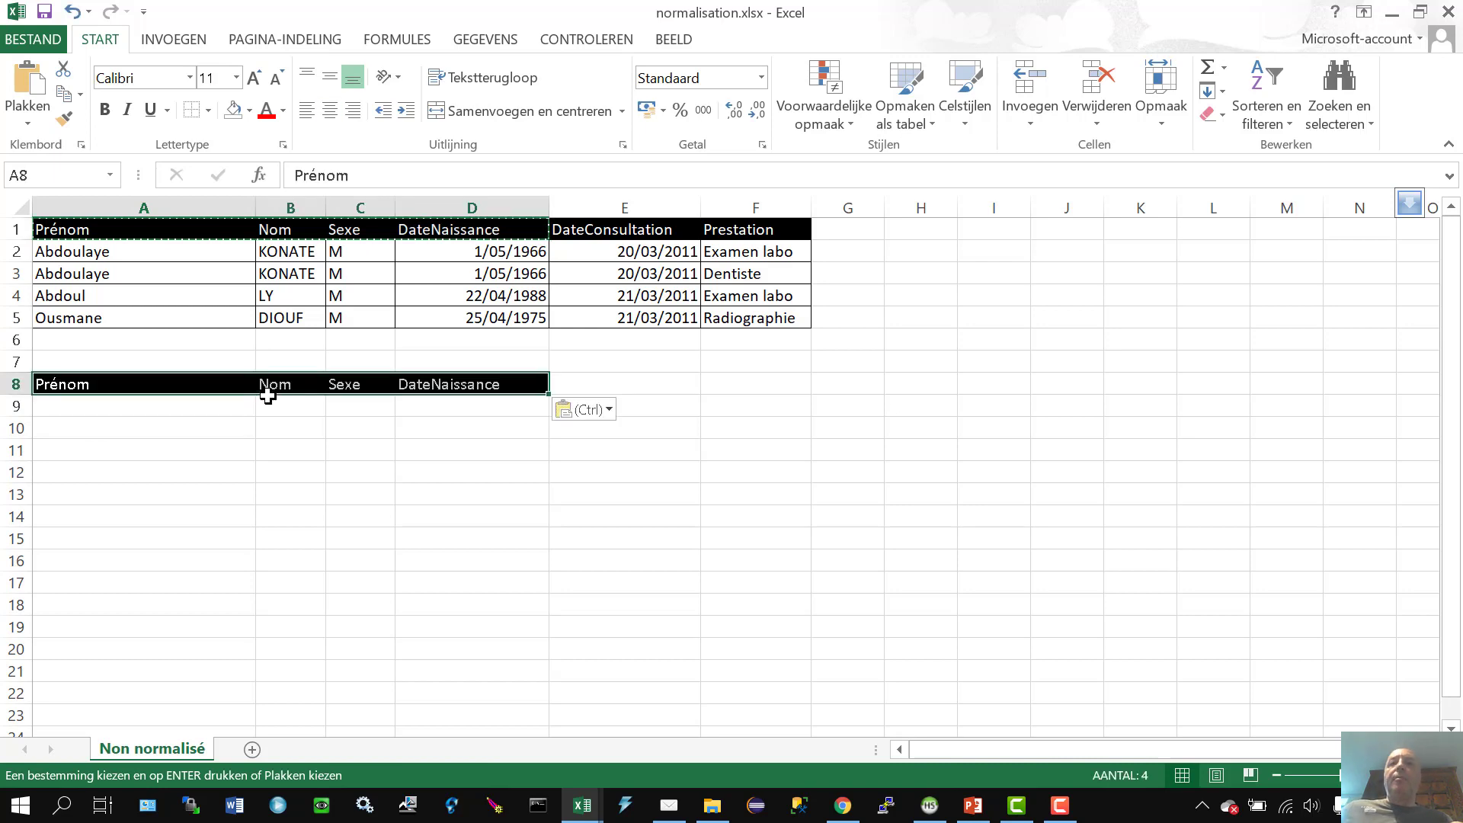
# Copy the Prestation header from F1 to cell I8
pyautogui.click(775, 229)
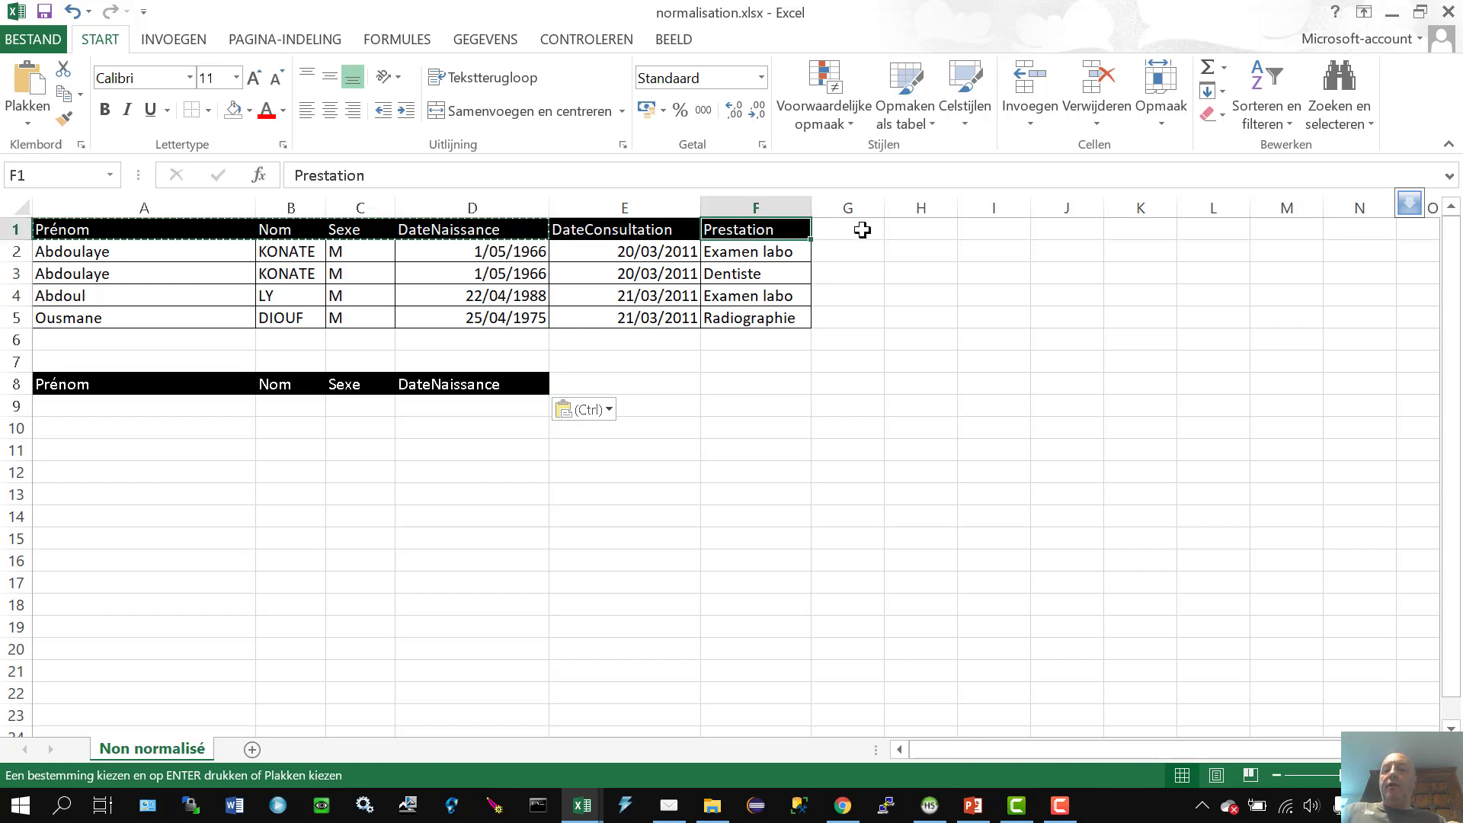
pyautogui.hotkey('ctrl', 'c')
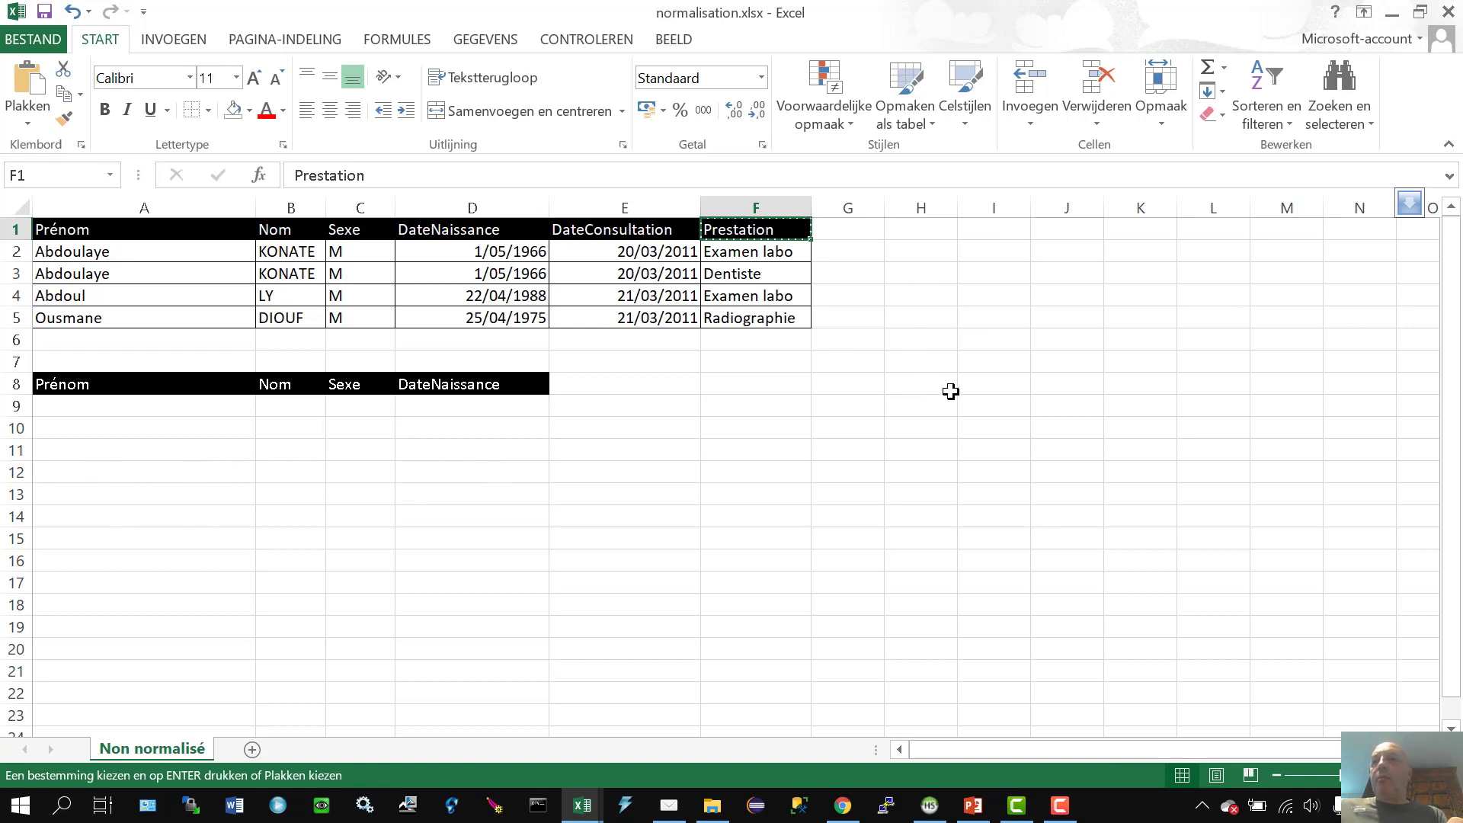
pyautogui.click(988, 387)
pyautogui.hotkey('ctrl', 'v')
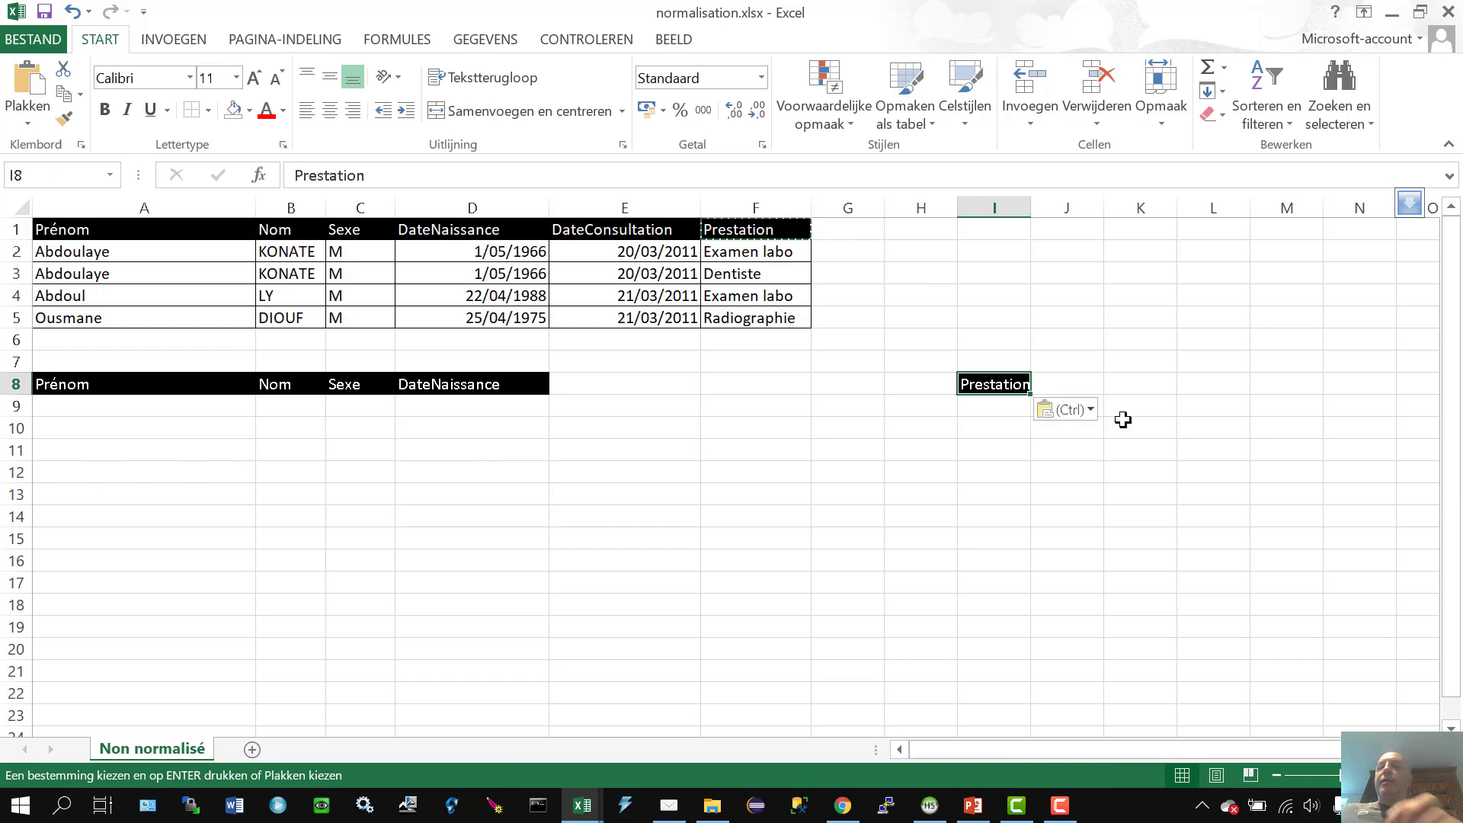
# Insert an empty column before the Prénom column and make it narrow
pyautogui.click(53, 206)
pyautogui.rightClick(53, 205)
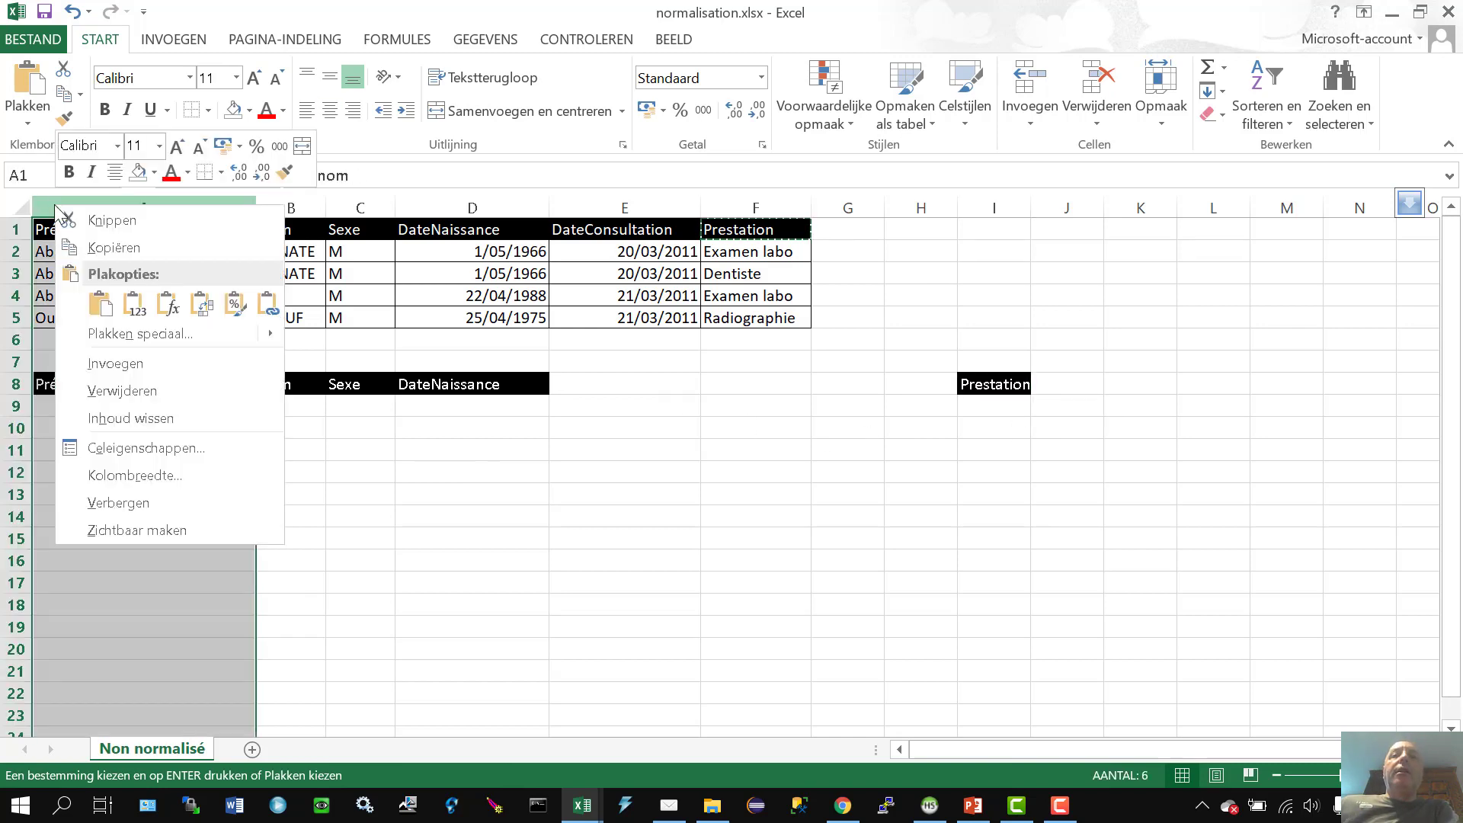
pyautogui.click(90, 364)
pyautogui.moveTo(104, 208); pyautogui.dragTo(99, 208)
# Enter the header IDPatient in cell A8, in front of the copied Prénom header
pyautogui.click(65, 382)
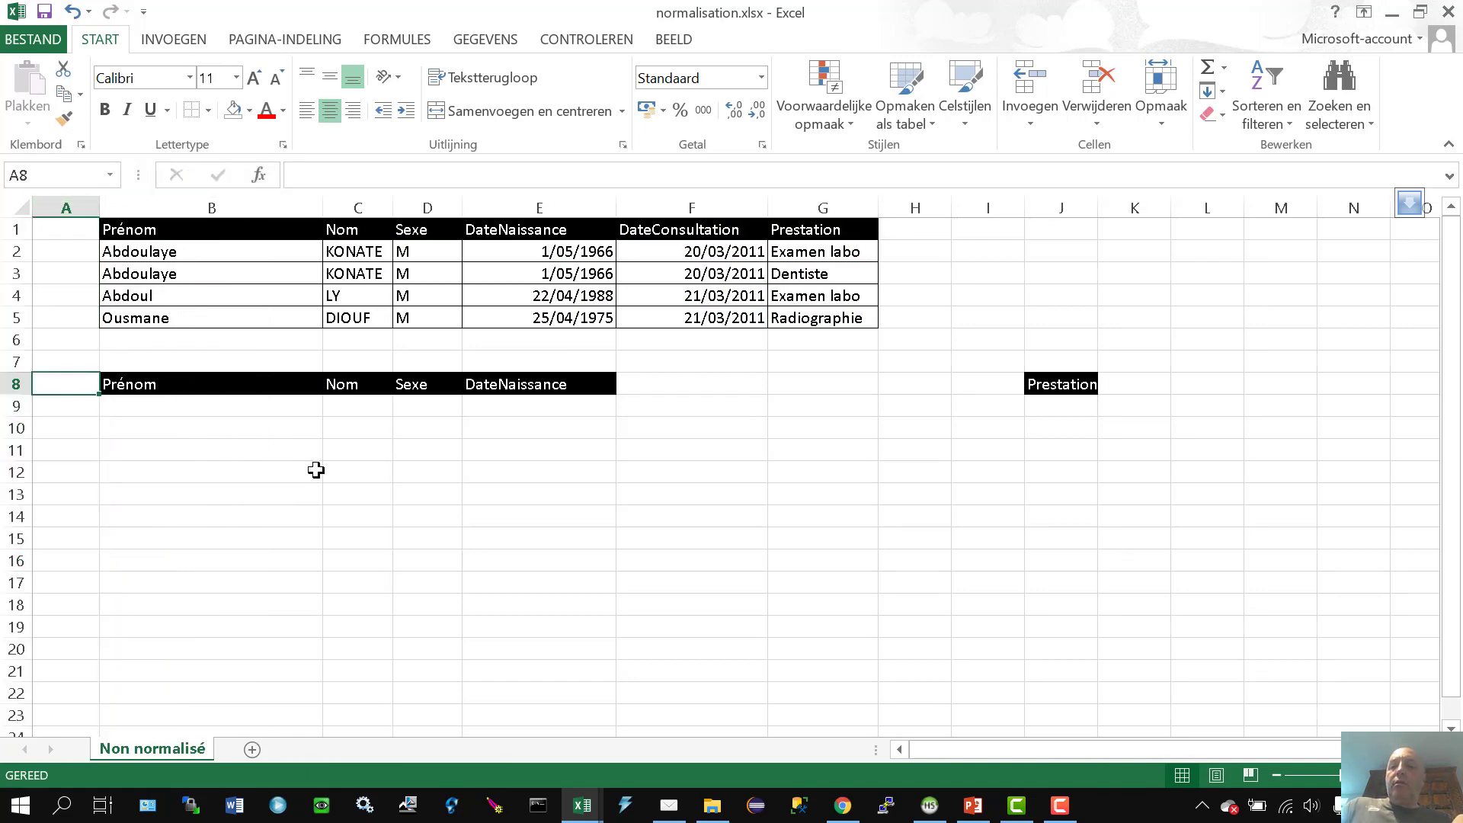
pyautogui.write('I')
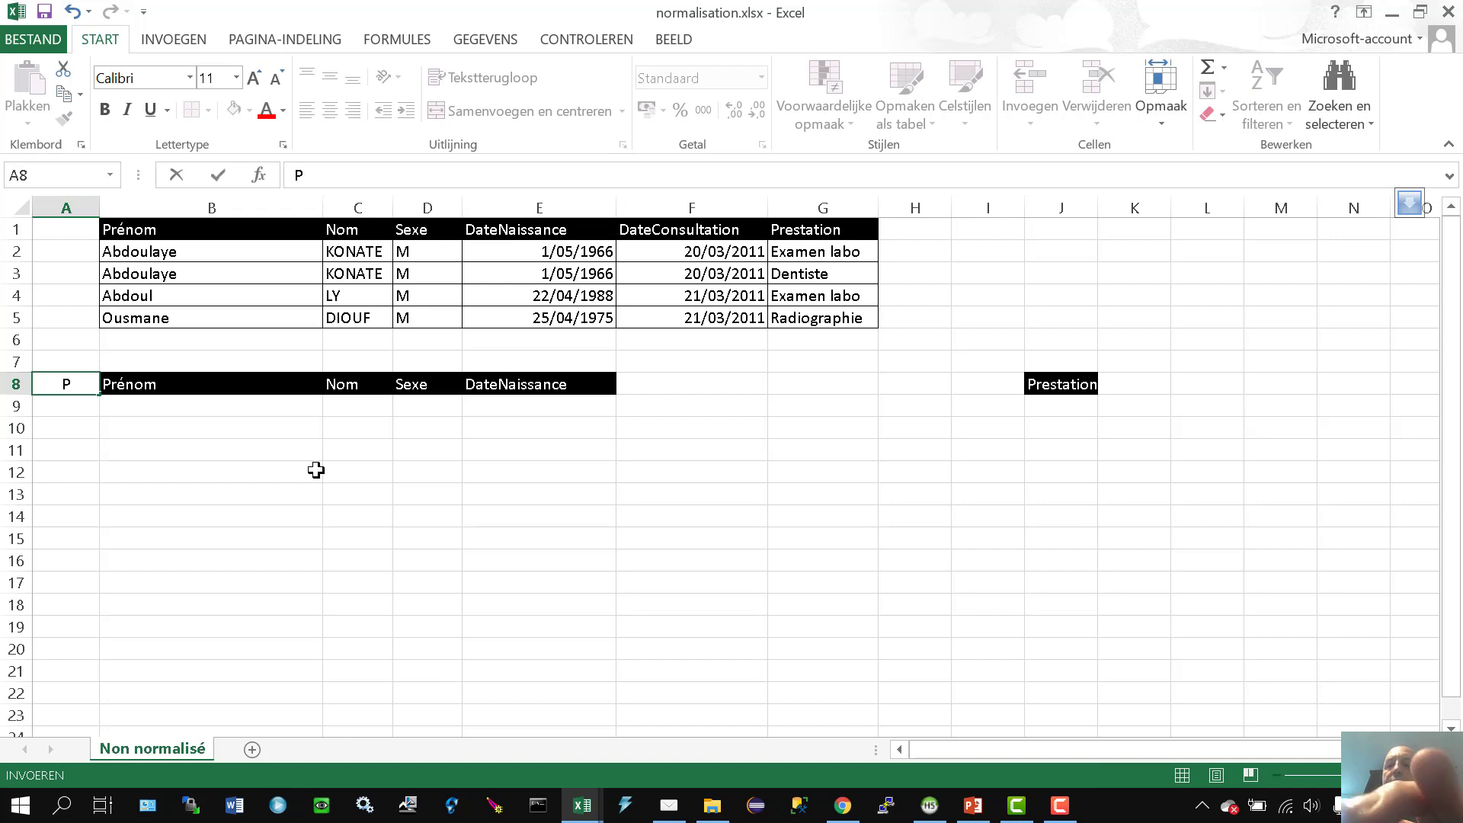
pyautogui.write('atientID')
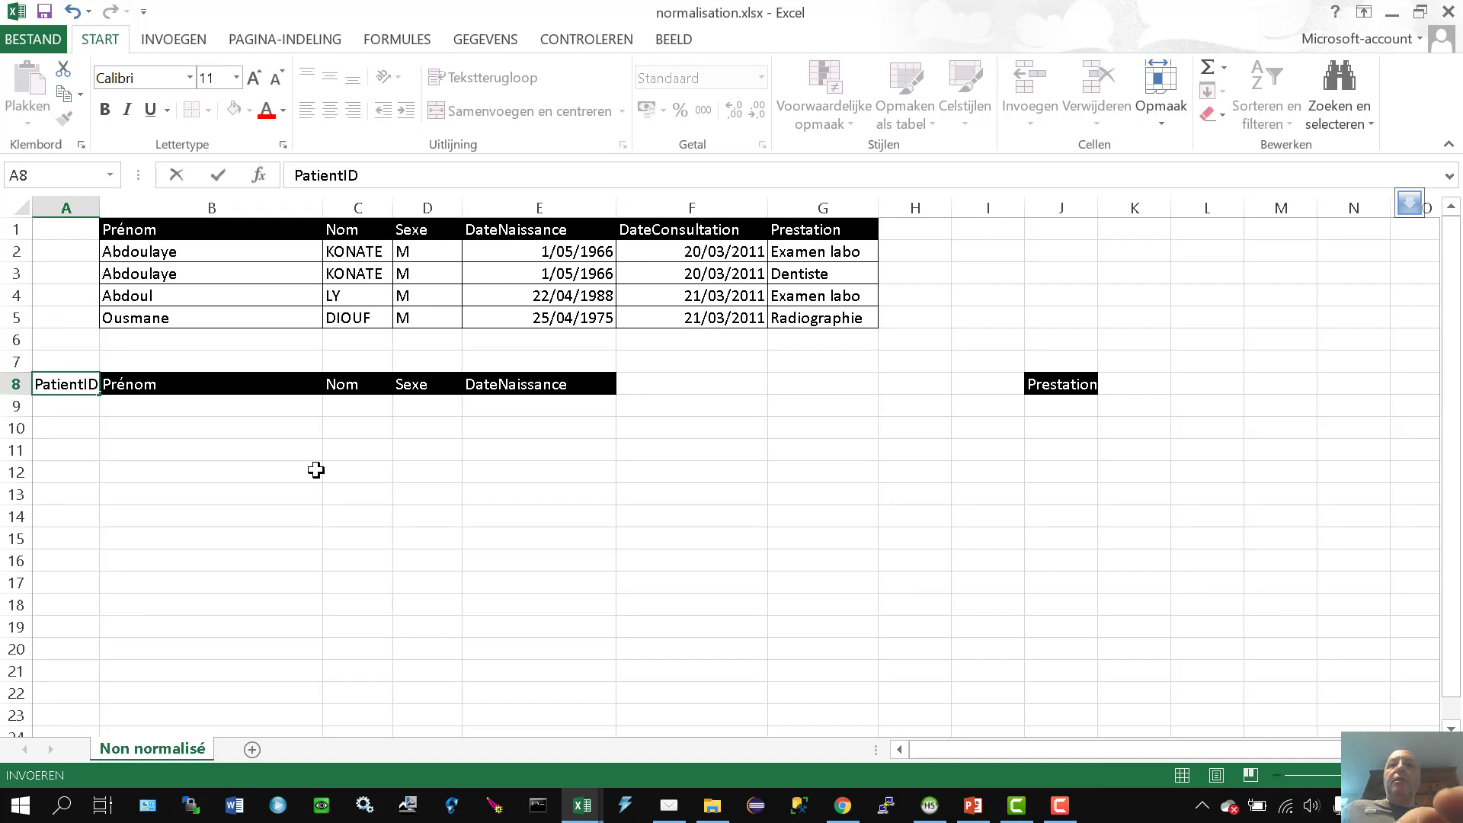
pyautogui.press('BackSpace')
pyautogui.press('BackSpace')
pyautogui.press('BackSpace')
pyautogui.press('BackSpace')
pyautogui.press('BackSpace')
pyautogui.press('BackSpace')
pyautogui.press('BackSpace')
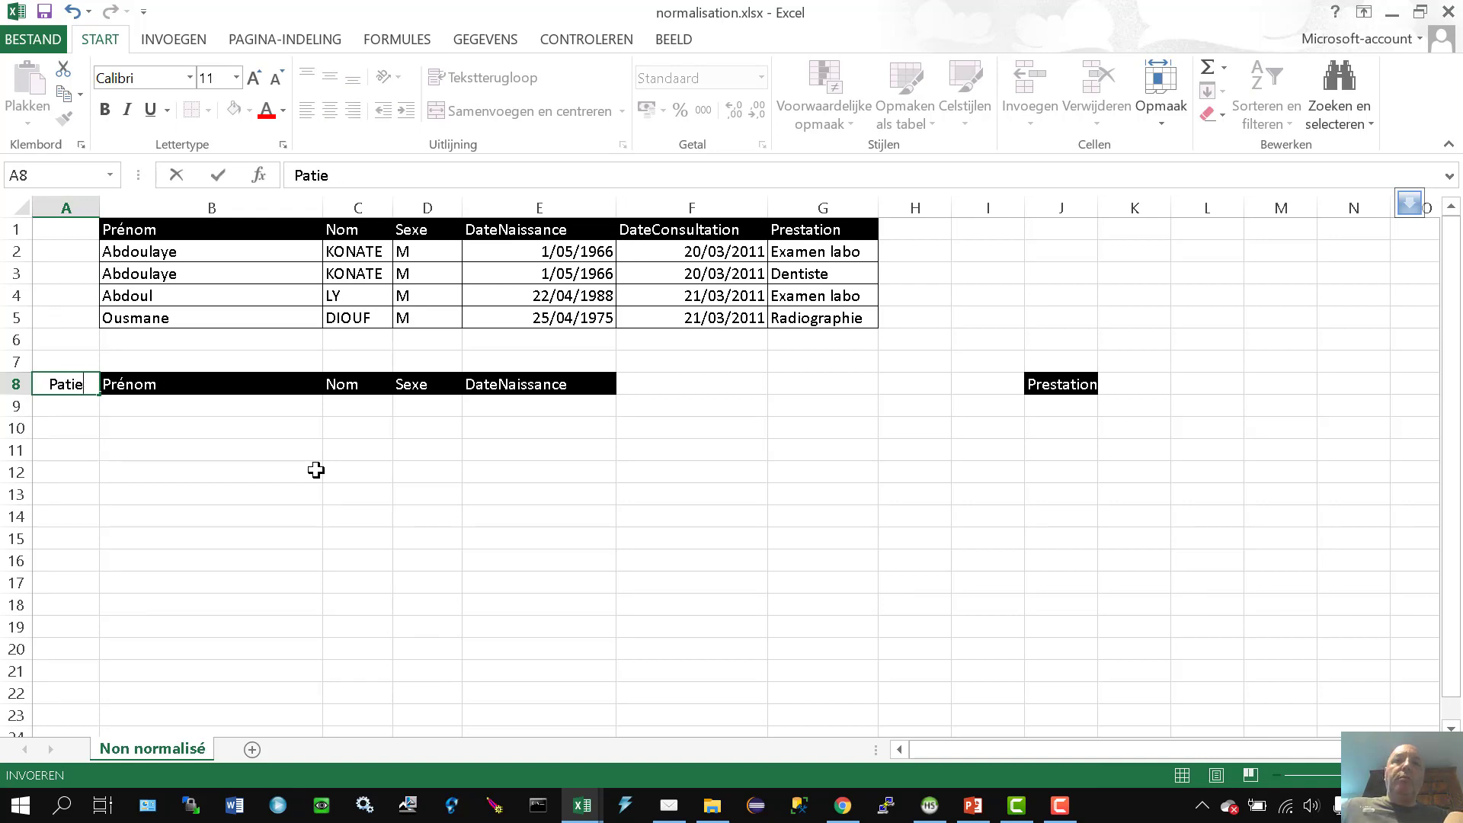
pyautogui.write('ID')
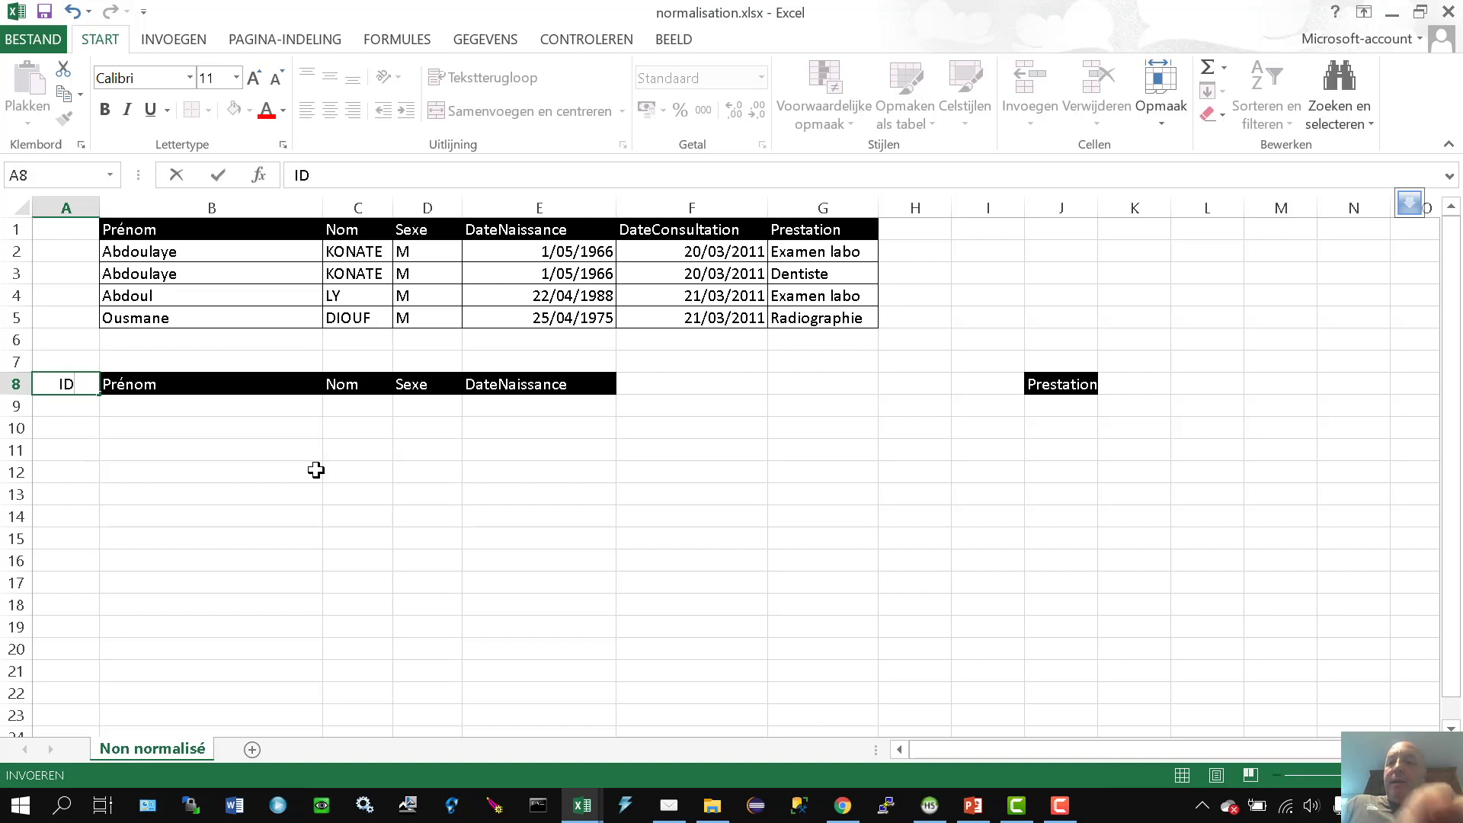
pyautogui.write('Patient')
pyautogui.press('Return')
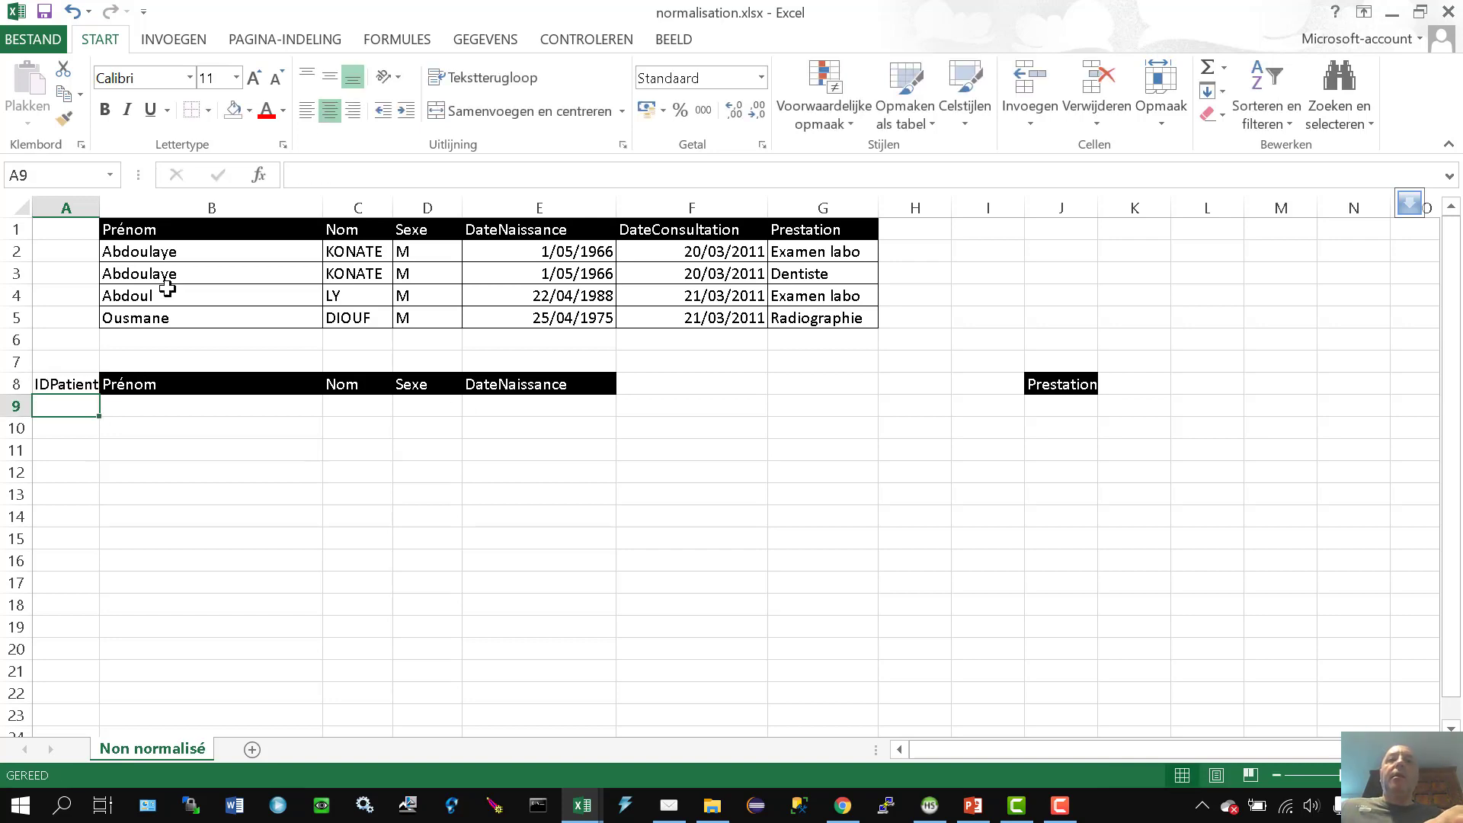
# Widen column A slightly to fit its header and apply the Prénom header's formatting to the IDPatient cell
pyautogui.moveTo(99, 208); pyautogui.dragTo(111, 208)
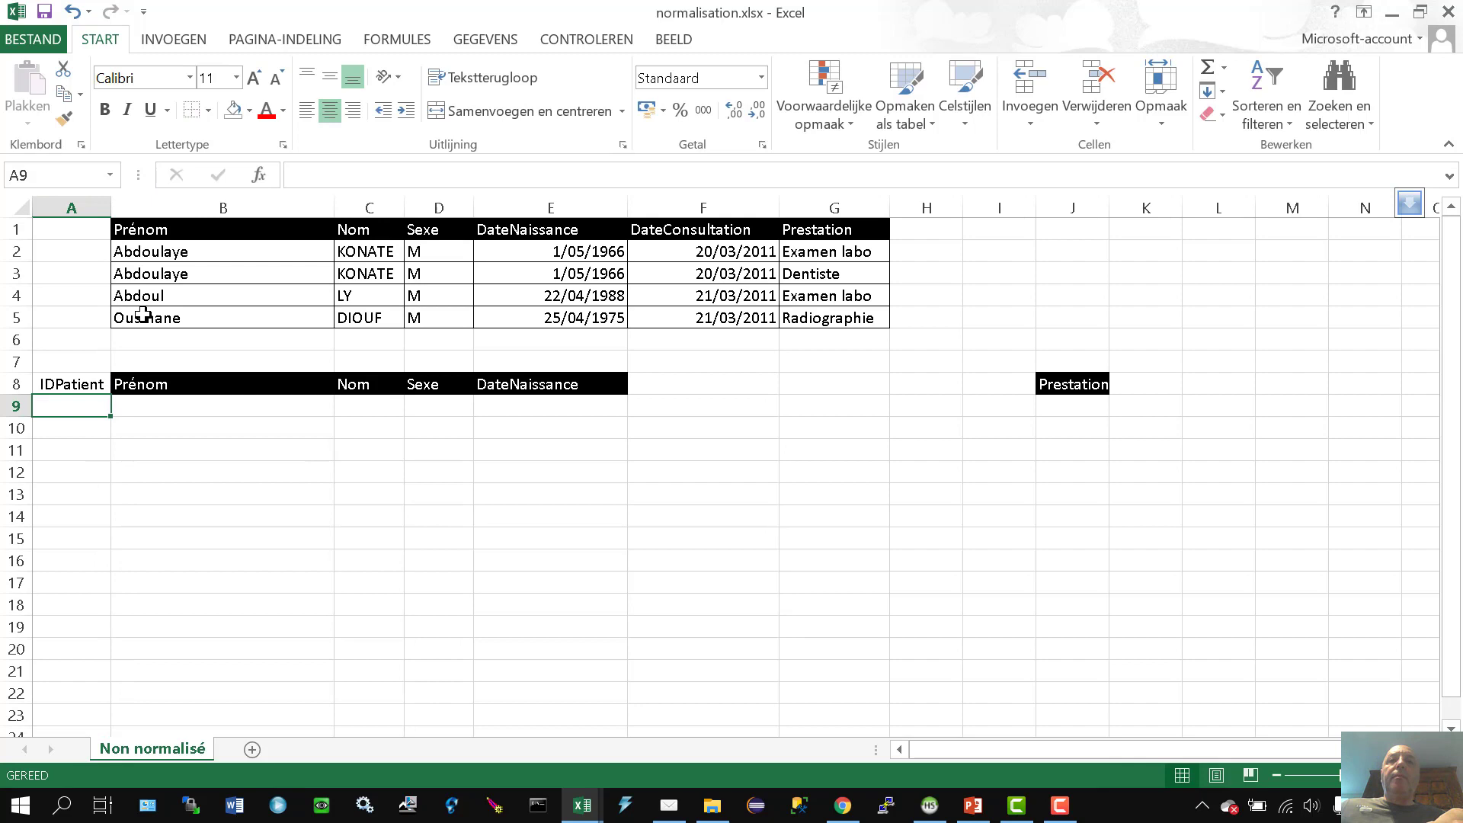
pyautogui.click(140, 387)
pyautogui.click(64, 118)
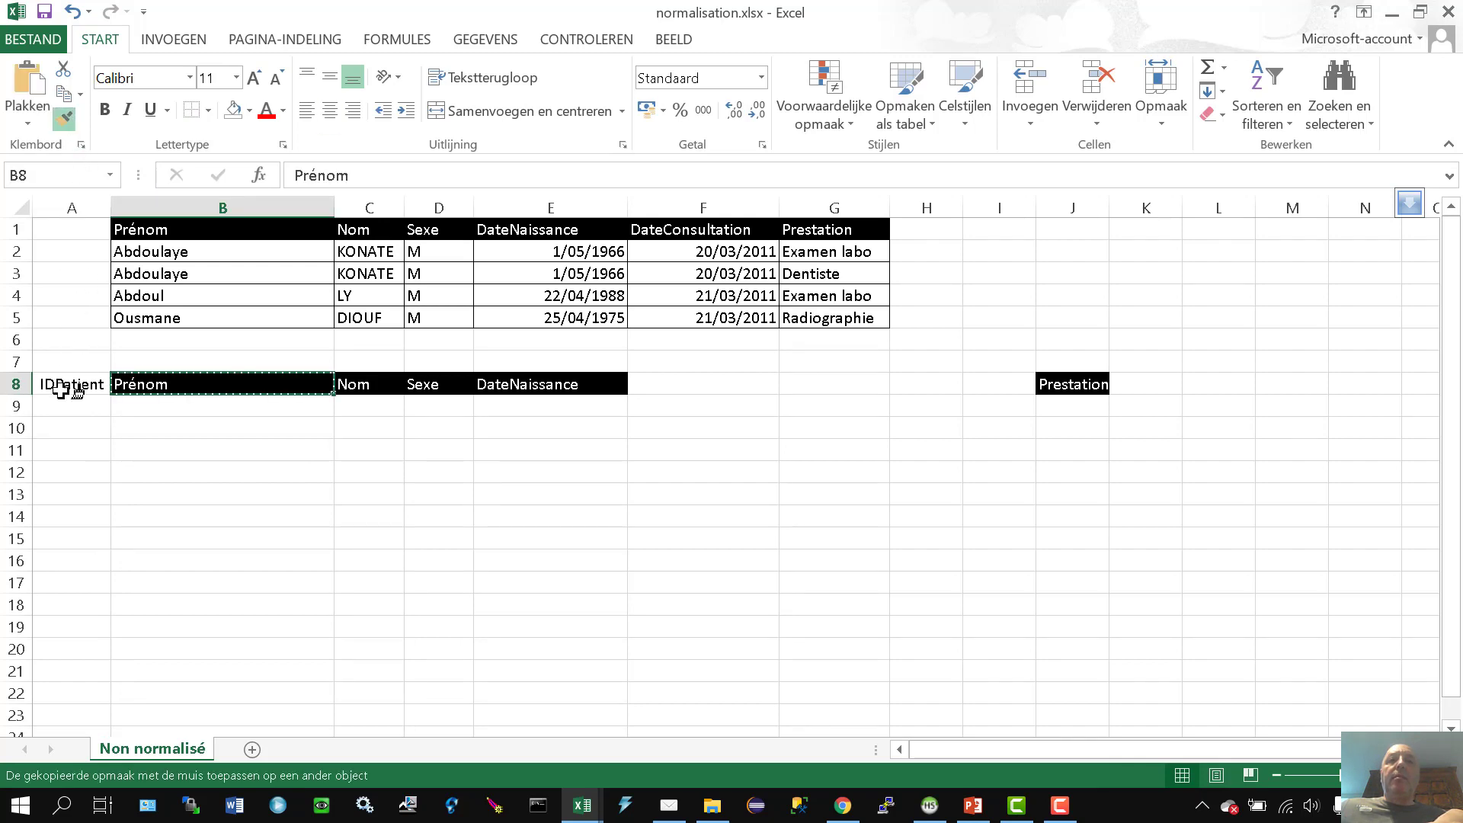
pyautogui.click(61, 389)
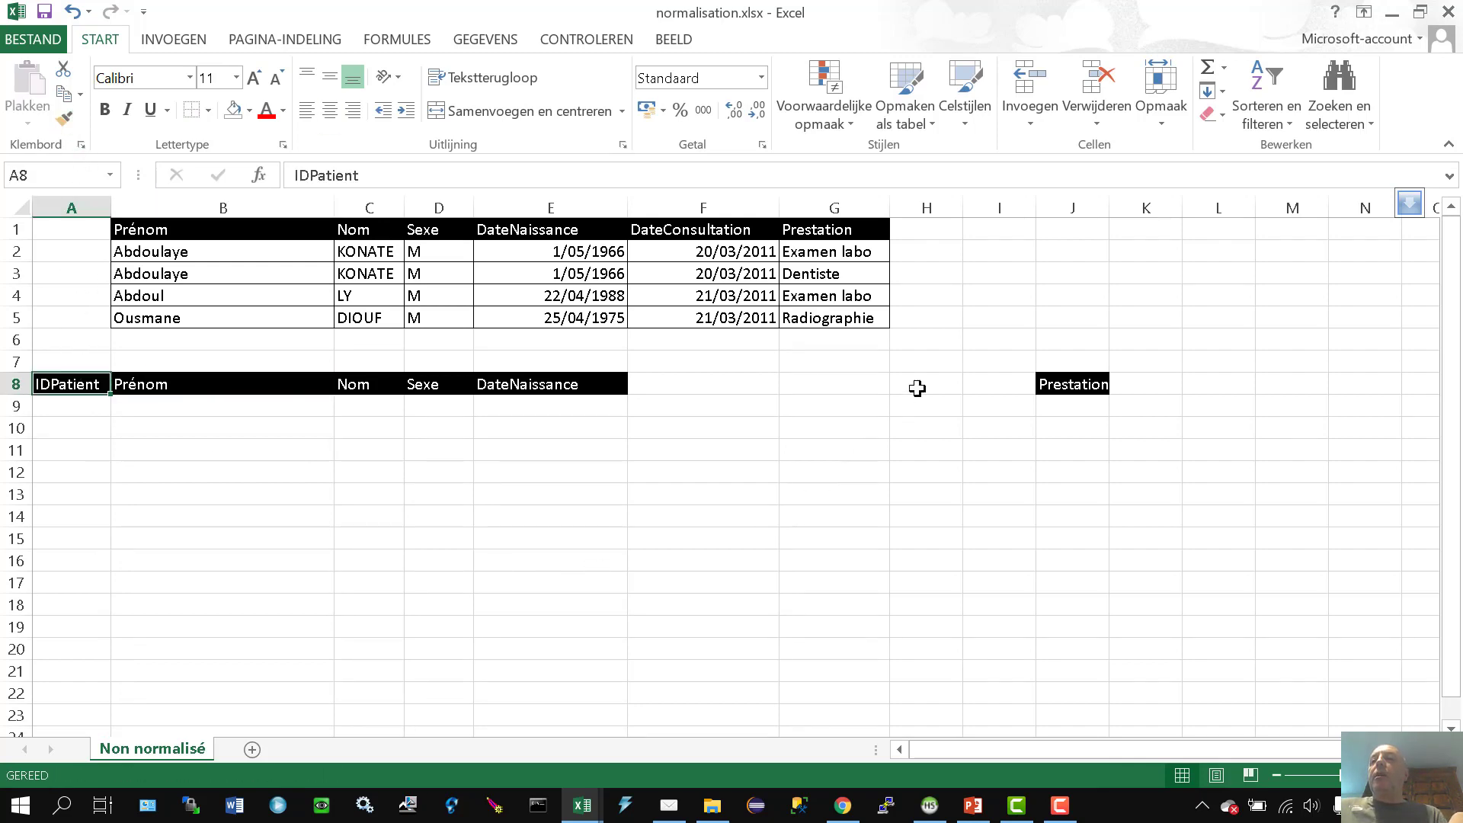
# Enter the header IDPrestation in cell I8, beside Prestation, and widen column I to fit it
pyautogui.click(1007, 385)
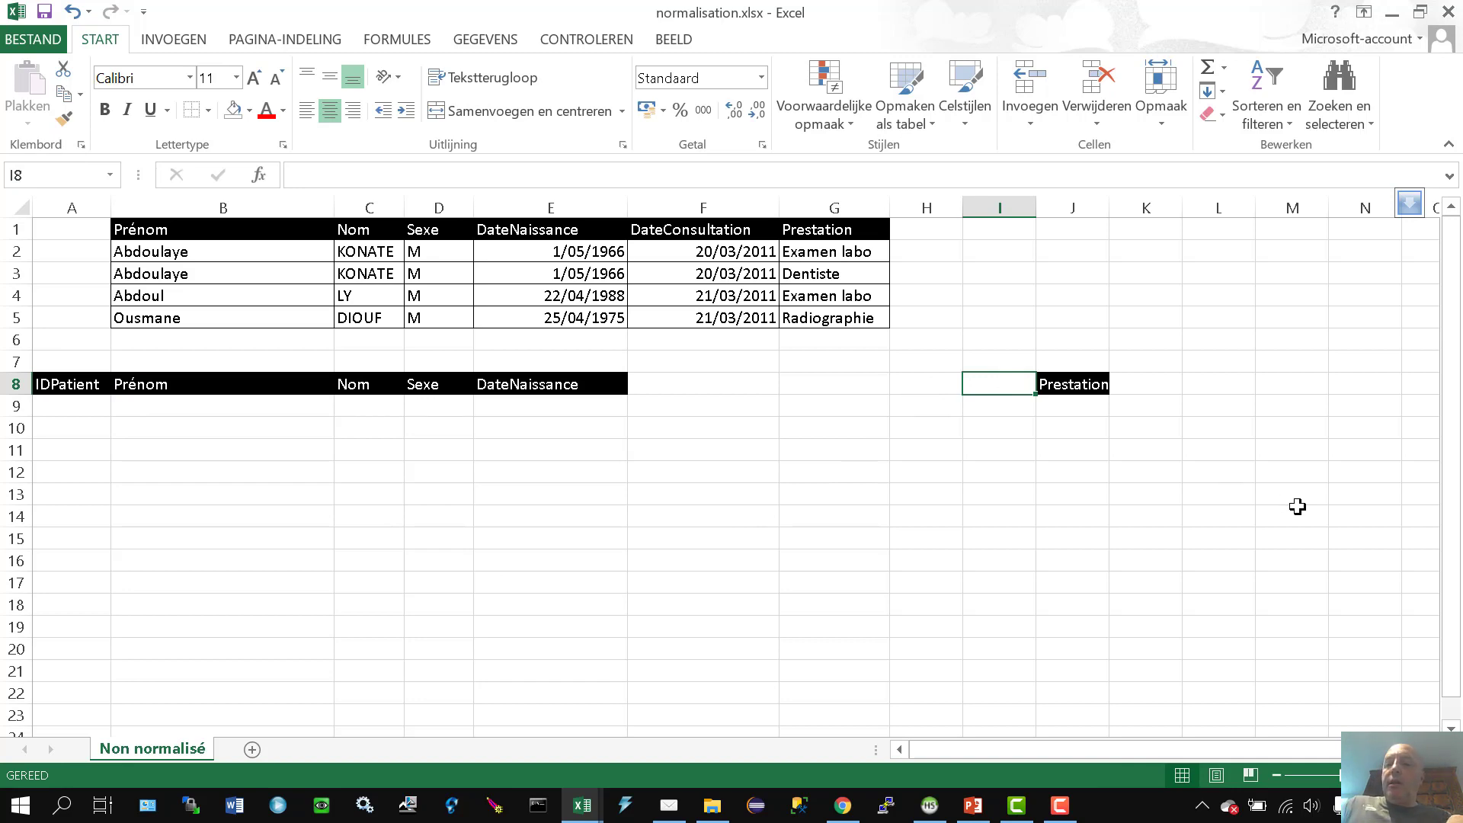
pyautogui.write('IDPrestation')
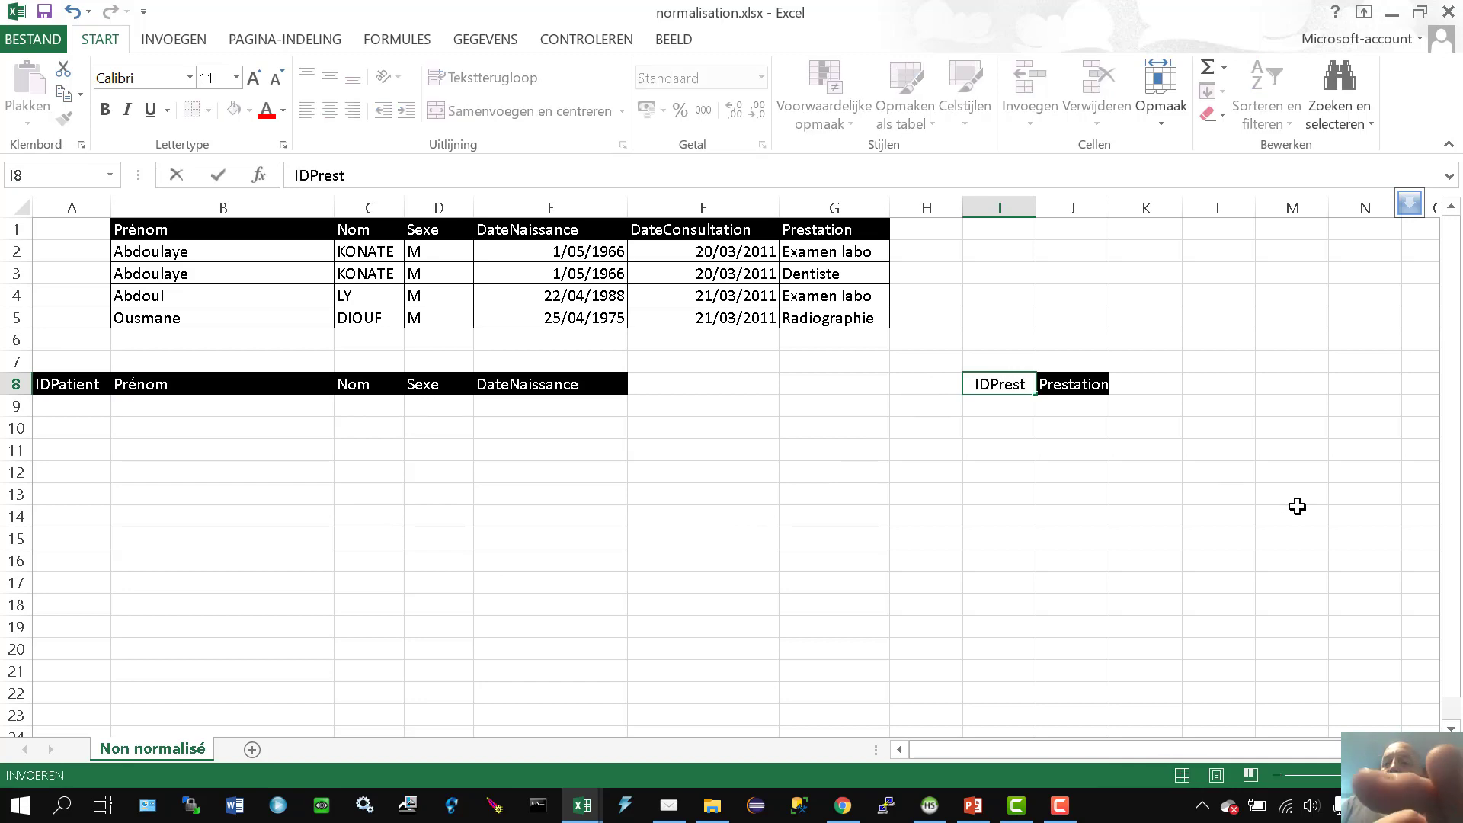
pyautogui.press('Return')
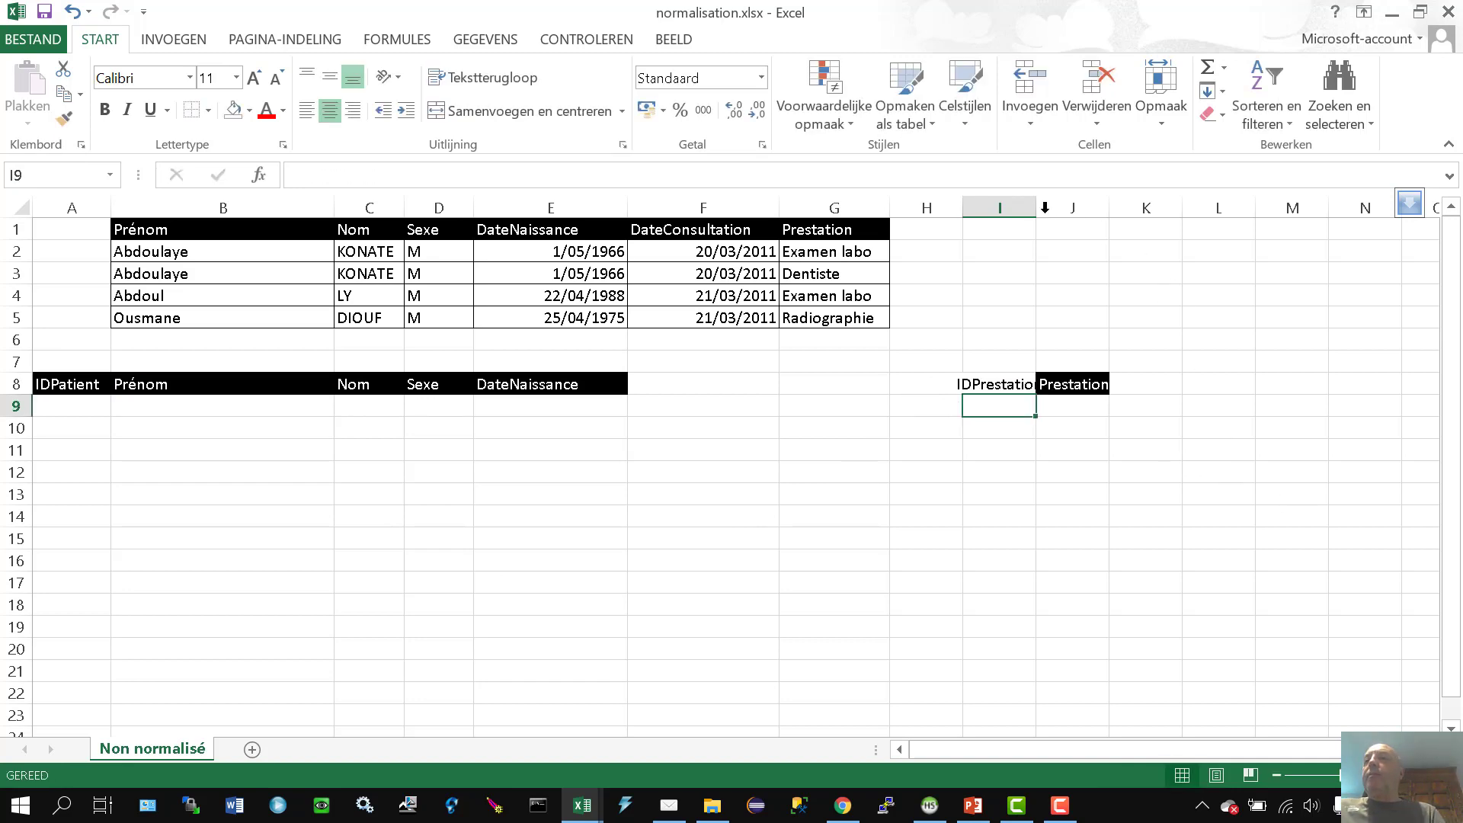
pyautogui.moveTo(1037, 208); pyautogui.dragTo(1075, 208)
pyautogui.click(1022, 384)
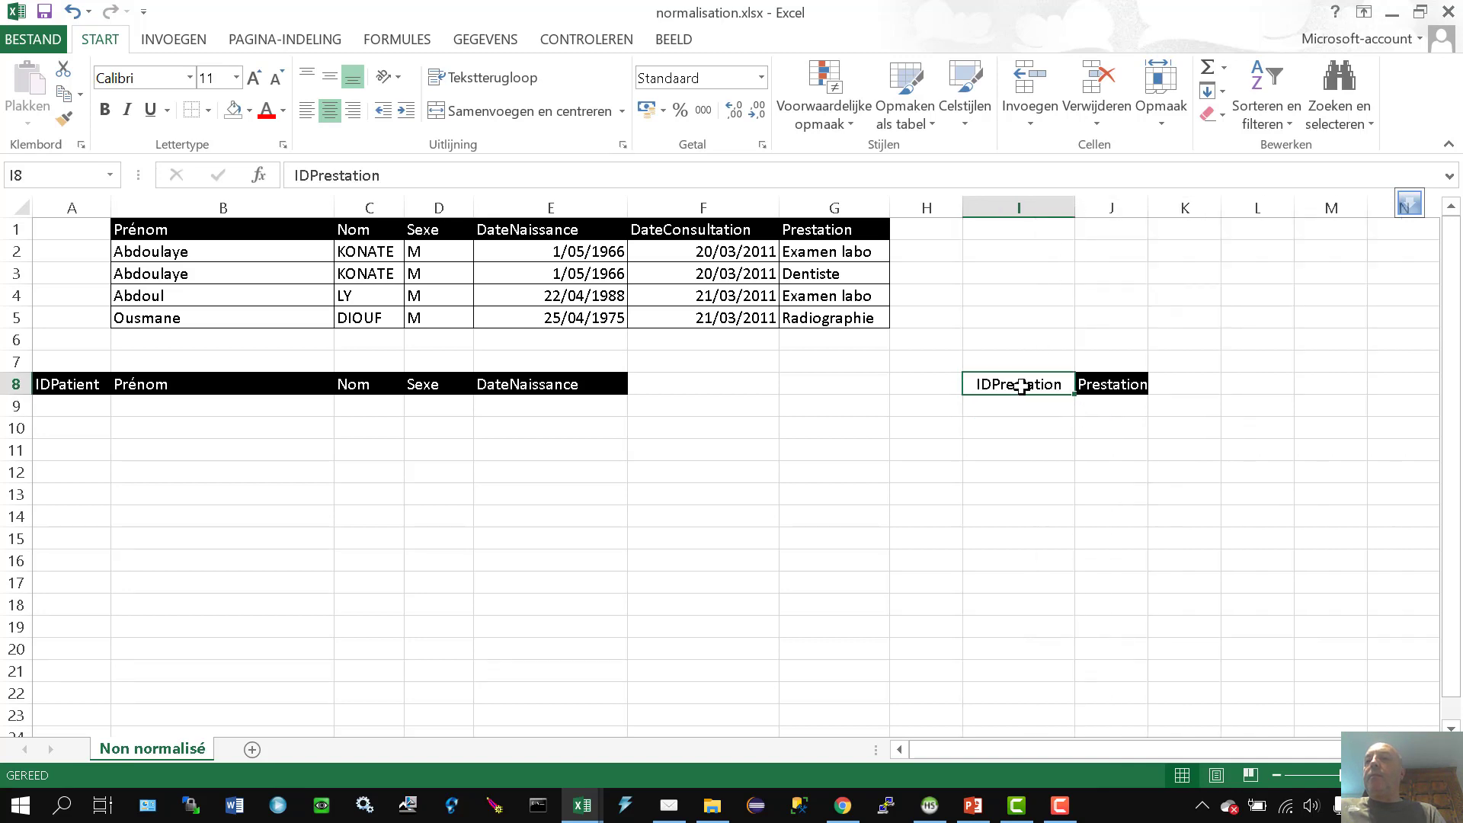
# Apply the IDPatient header's formatting to the IDPrestation header cell
pyautogui.click(73, 385)
pyautogui.click(66, 118)
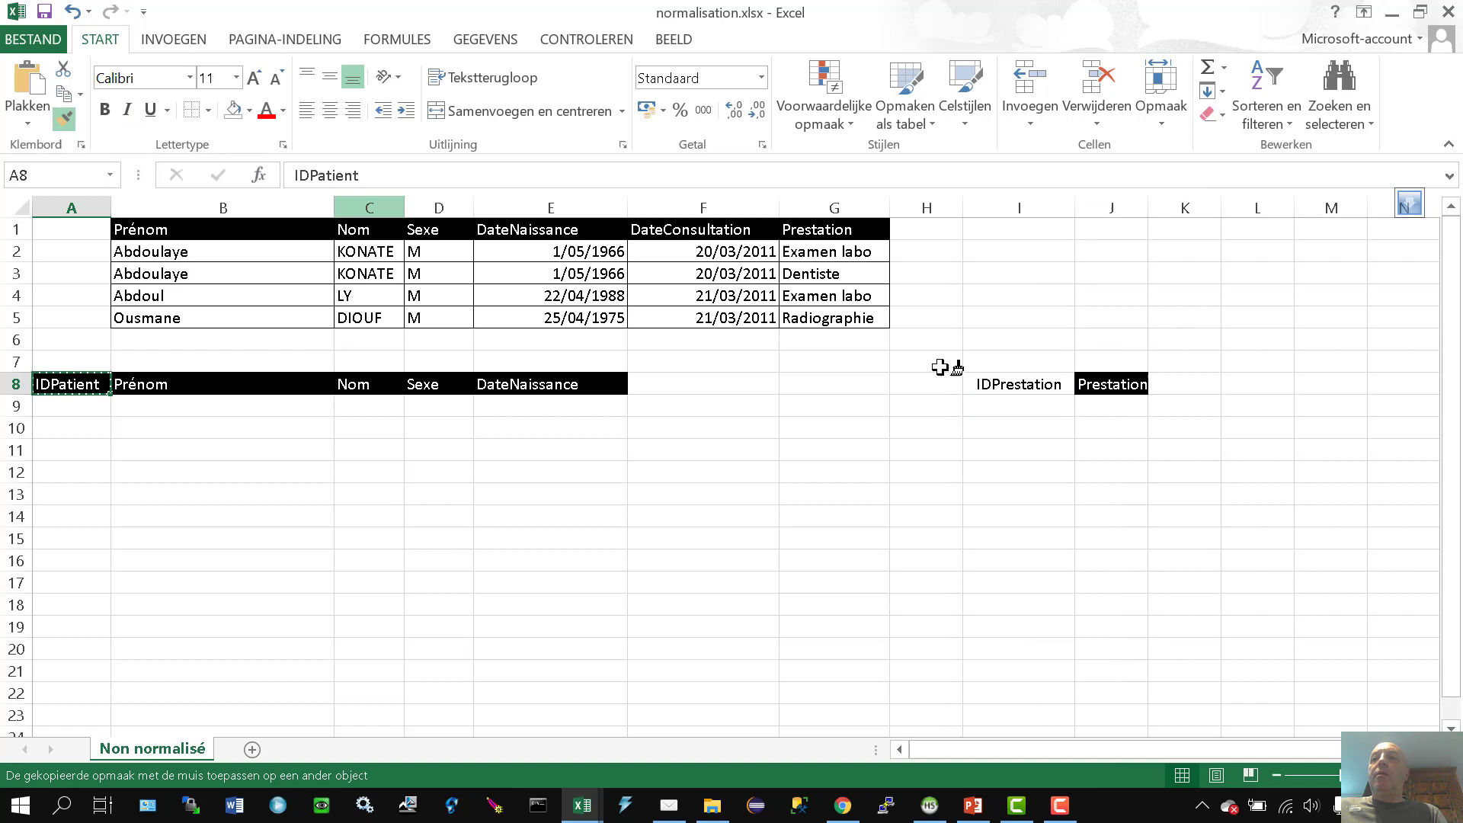
pyautogui.click(1029, 381)
pyautogui.click(938, 457)
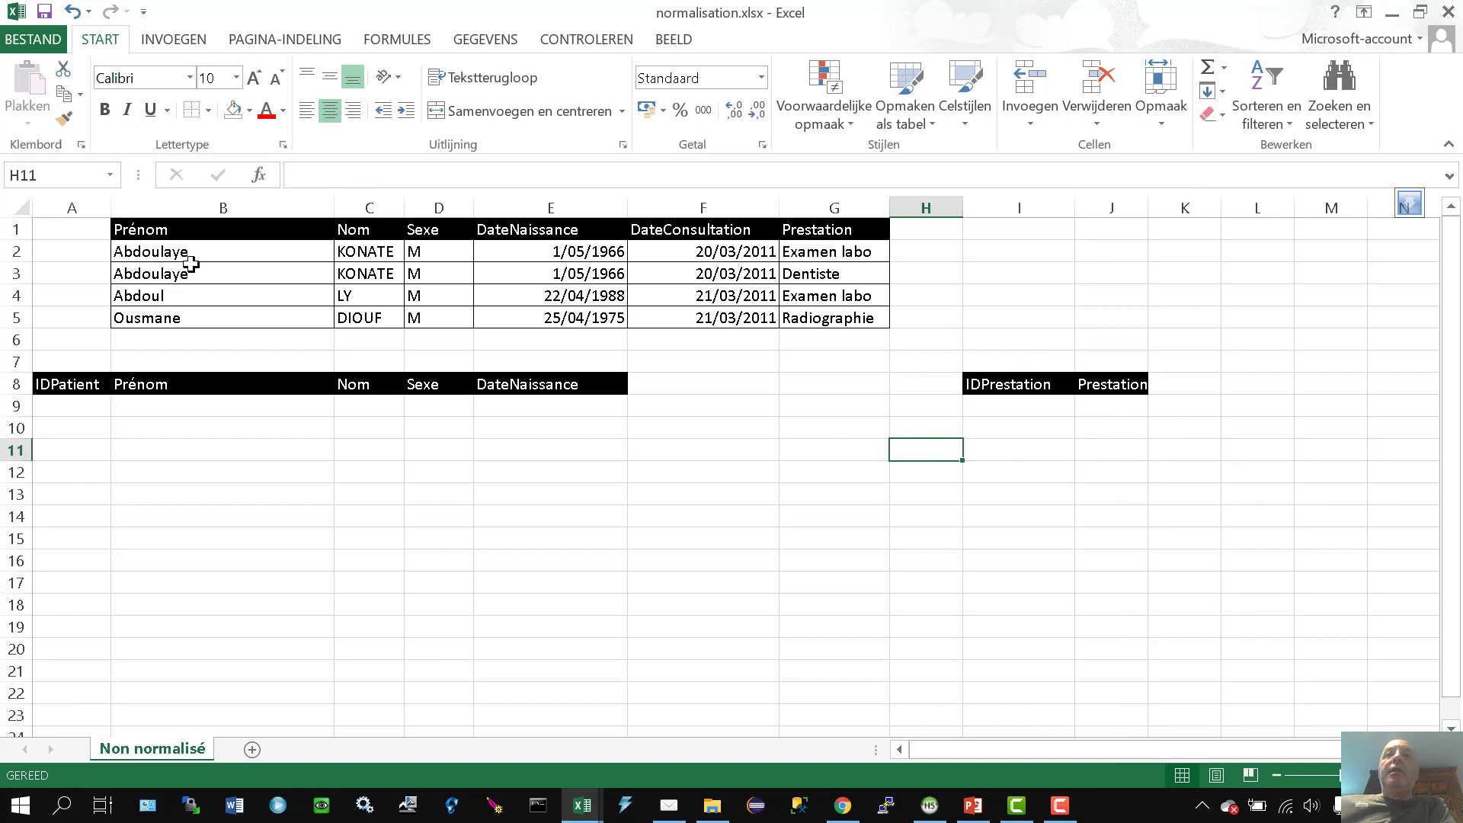
# Copy the Prénom to DateNaissance values of the distinct patients in rows 2, 4 and 5 into rows 9 to 11 under the matching headers
pyautogui.moveTo(145, 248); pyautogui.dragTo(602, 255)
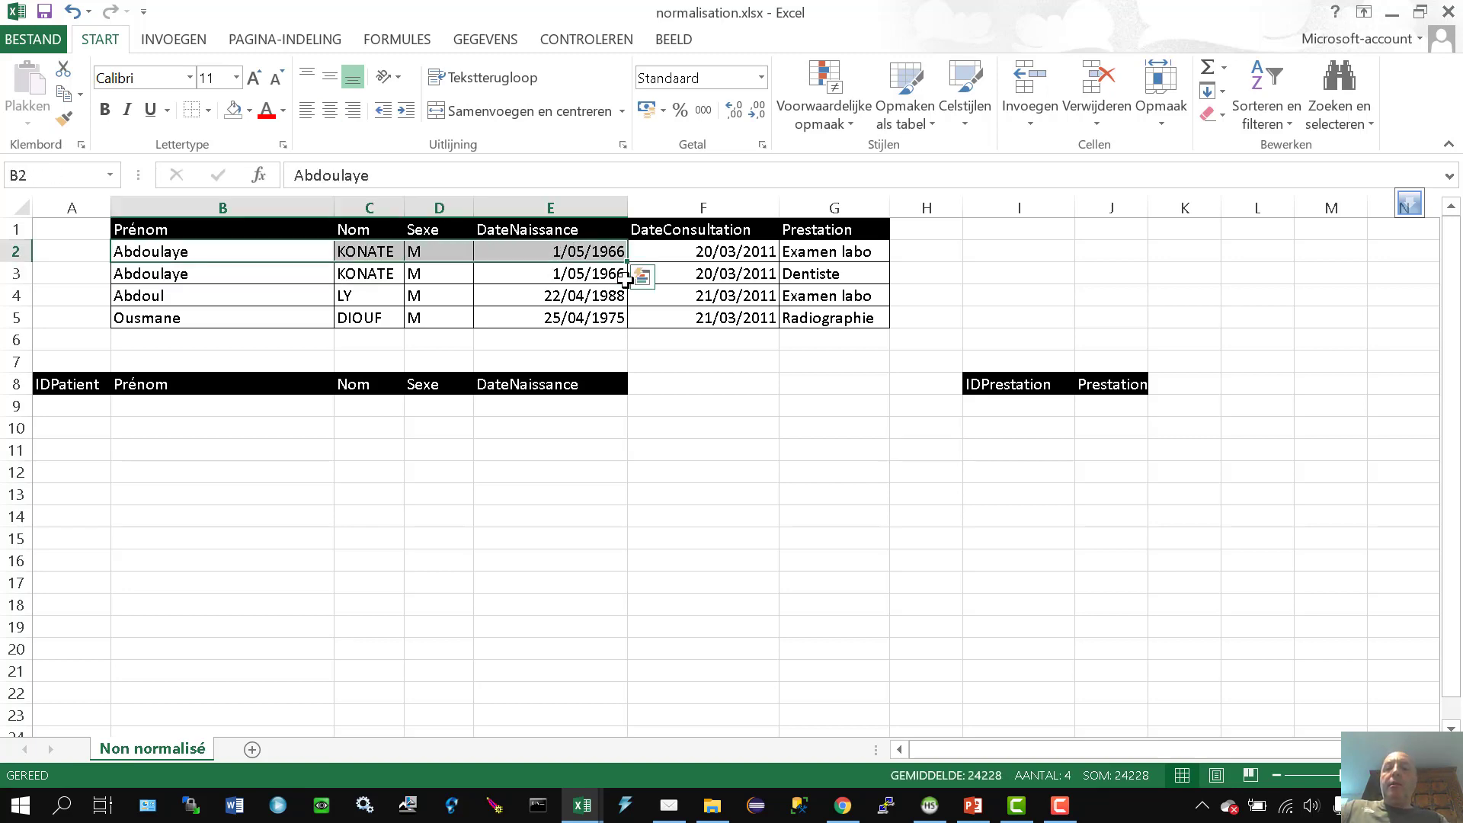
pyautogui.hotkey('ctrl', 'c')
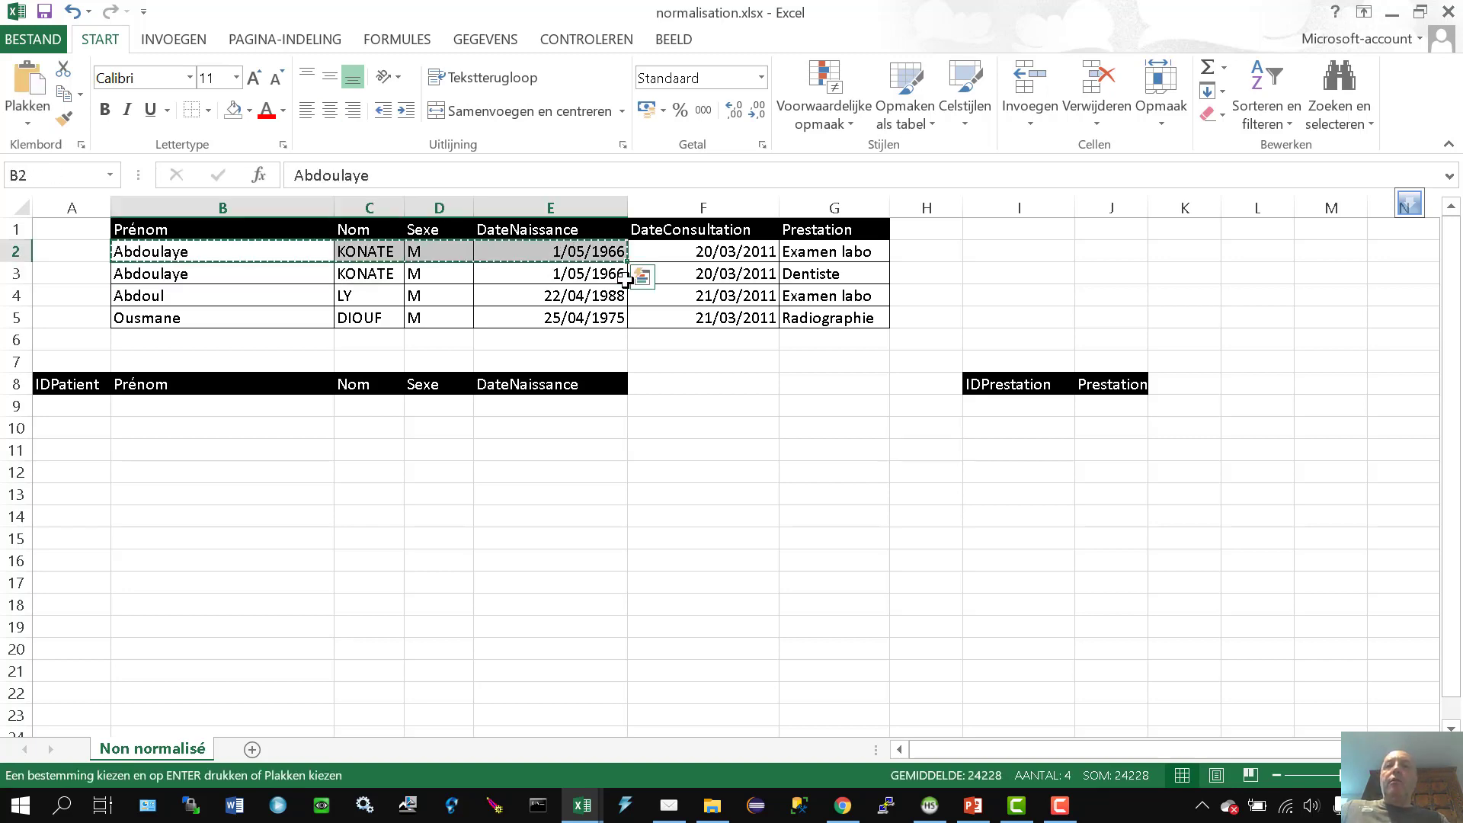
pyautogui.click(186, 406)
pyautogui.hotkey('ctrl', 'v')
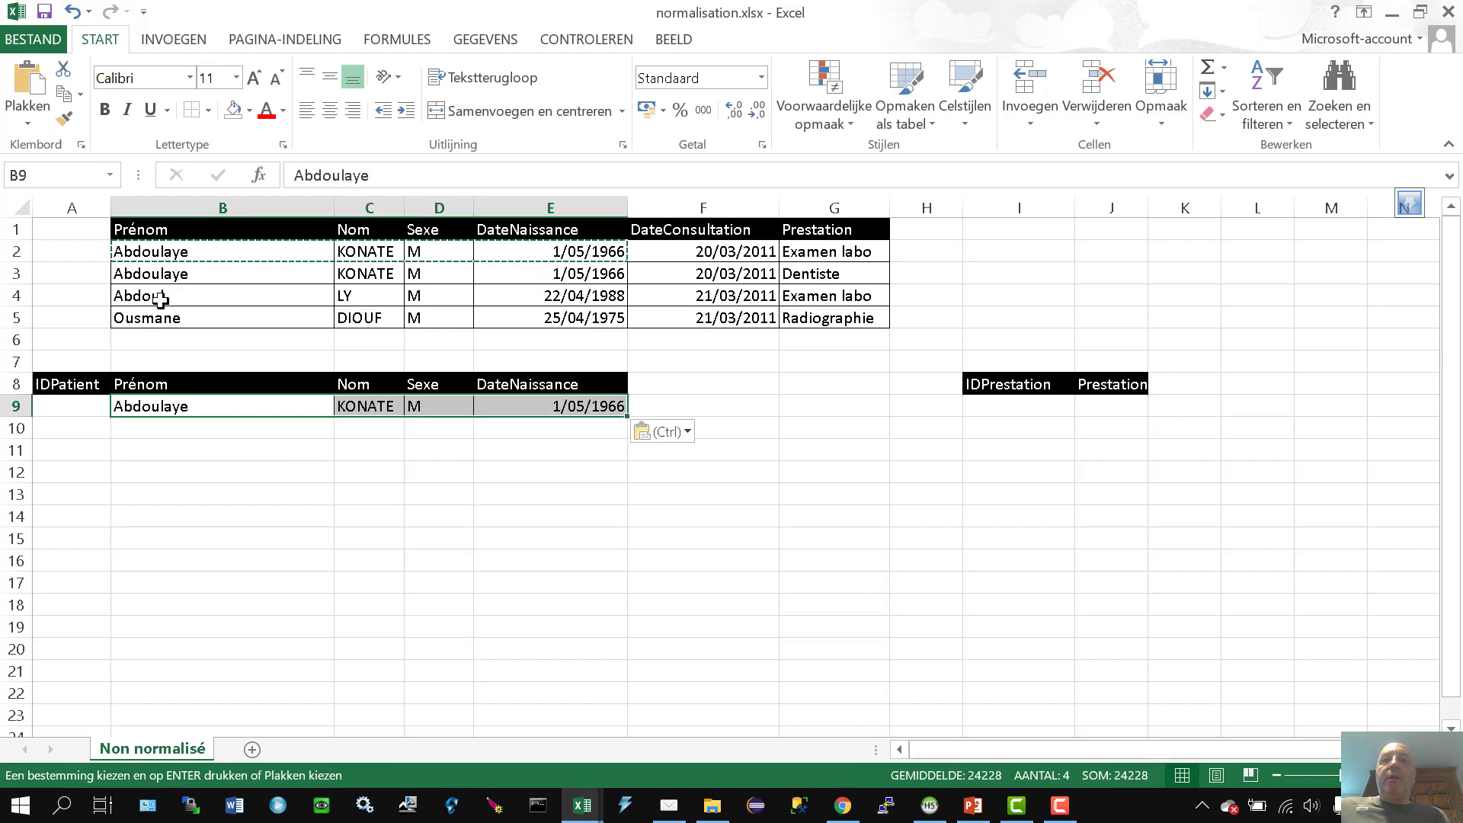
pyautogui.moveTo(160, 299); pyautogui.dragTo(544, 288)
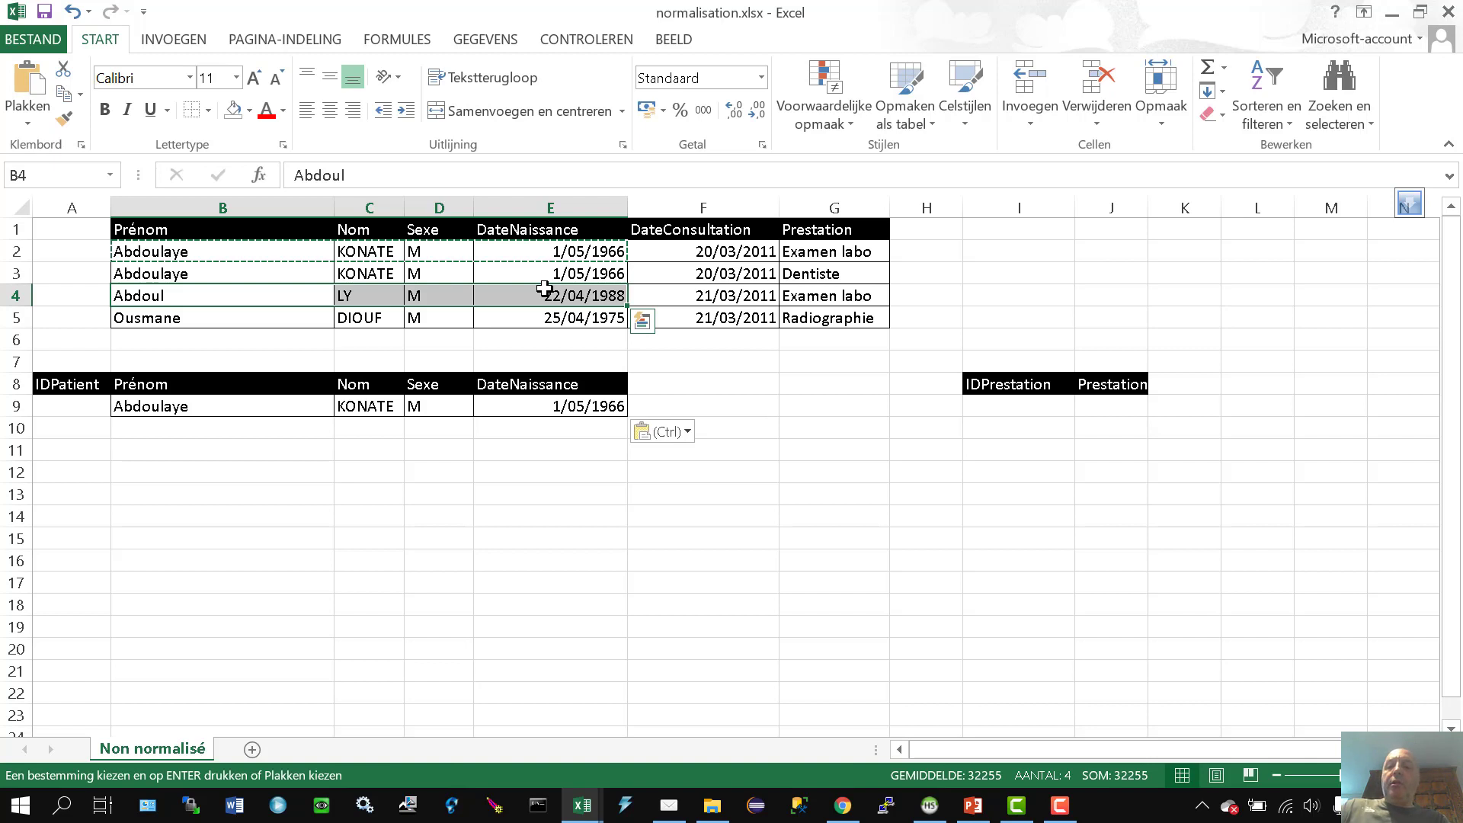
pyautogui.hotkey('ctrl', 'c')
pyautogui.click(202, 428)
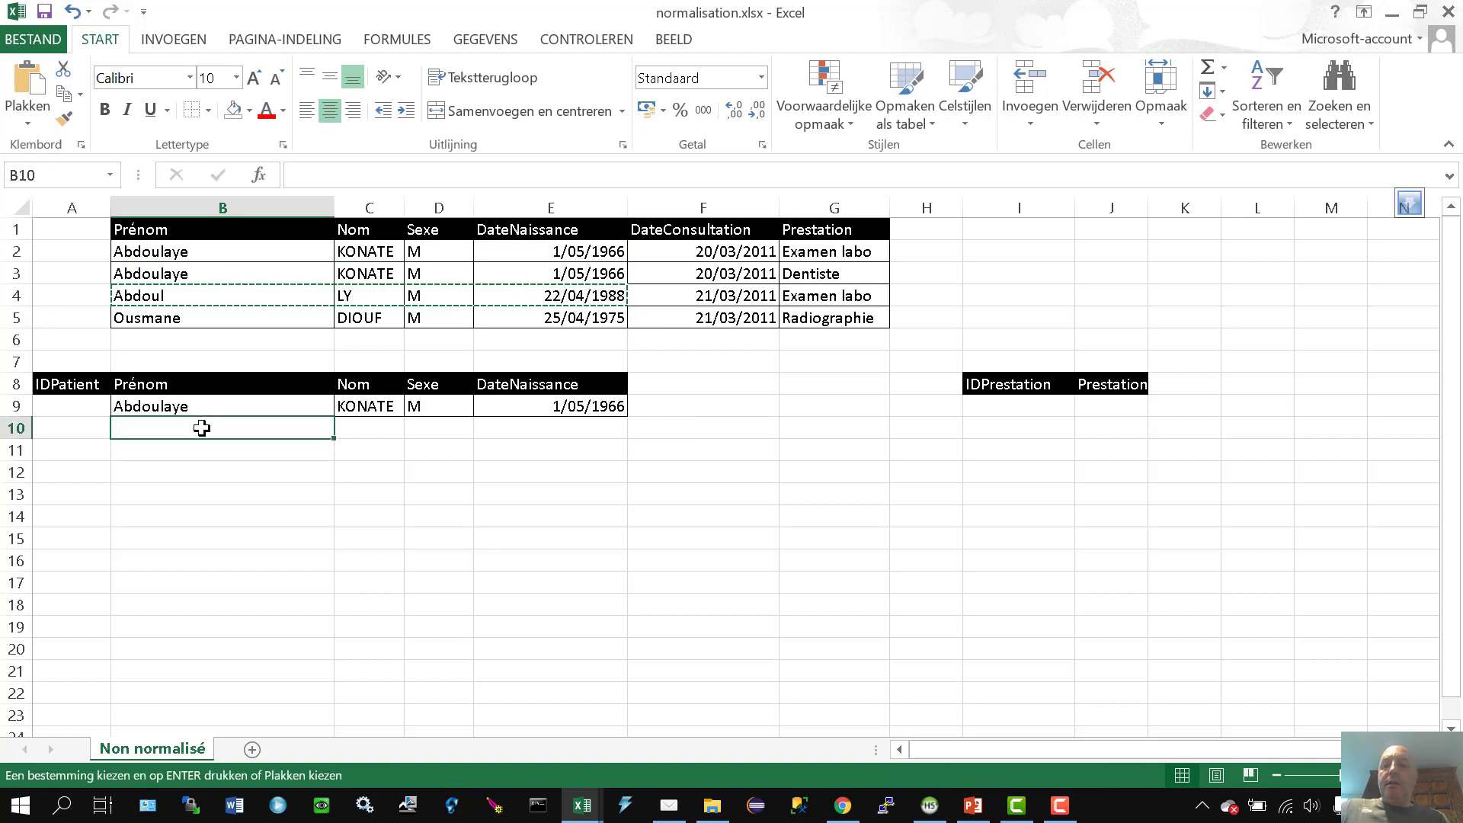
pyautogui.hotkey('ctrl', 'v')
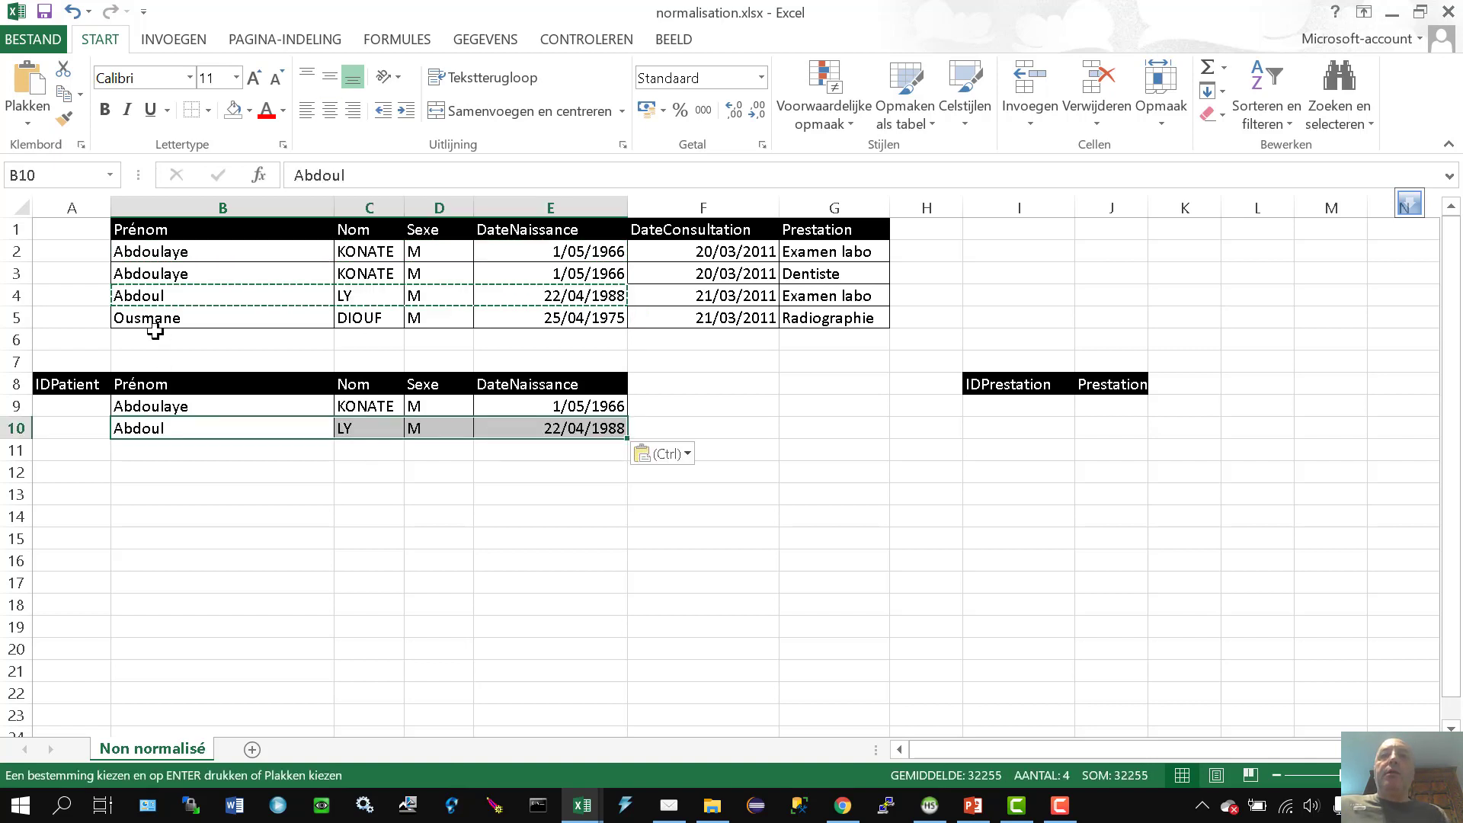
pyautogui.moveTo(157, 319); pyautogui.dragTo(558, 319)
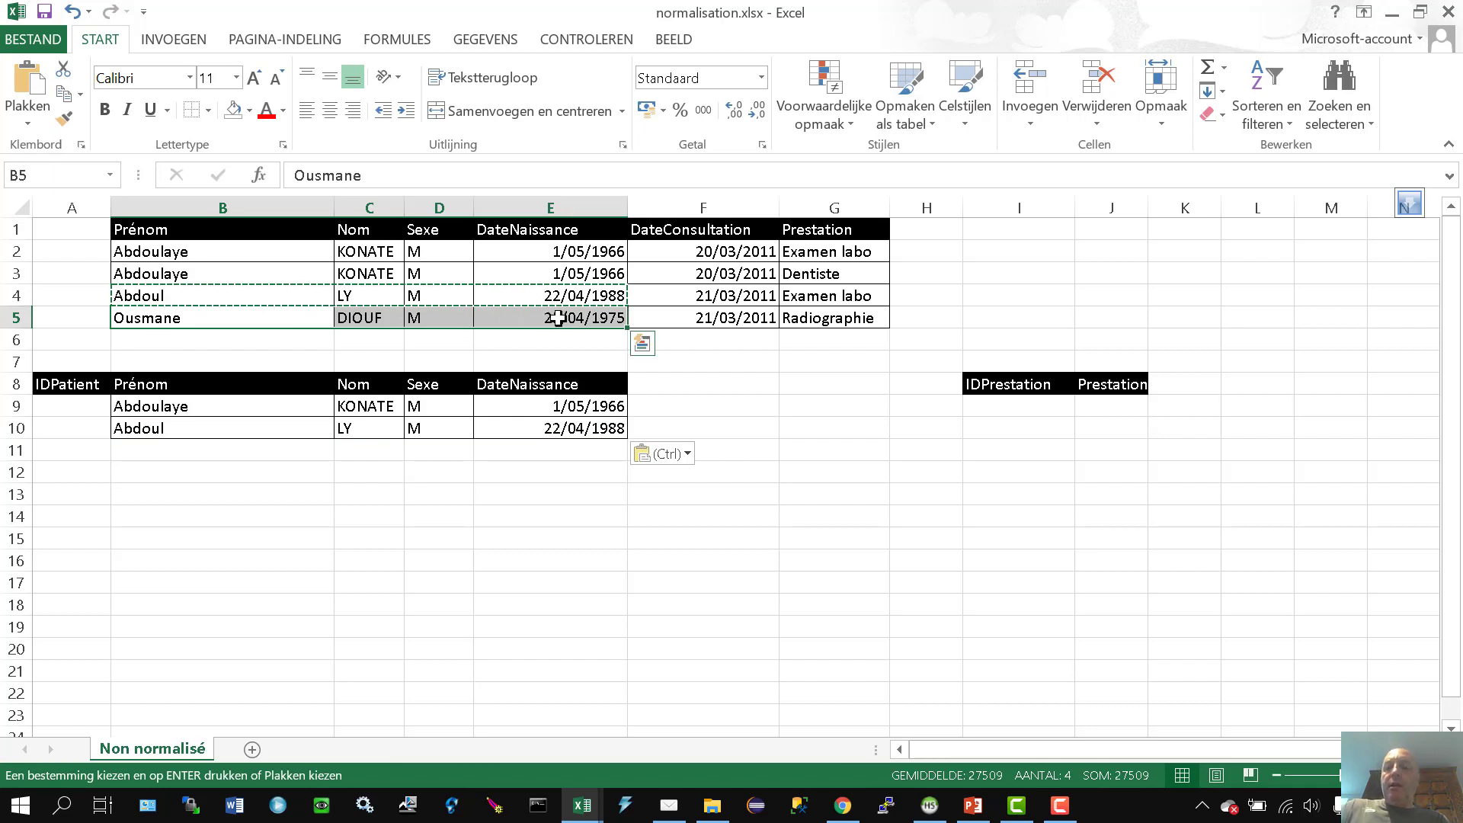
pyautogui.hotkey('ctrl', 'c')
pyautogui.click(217, 449)
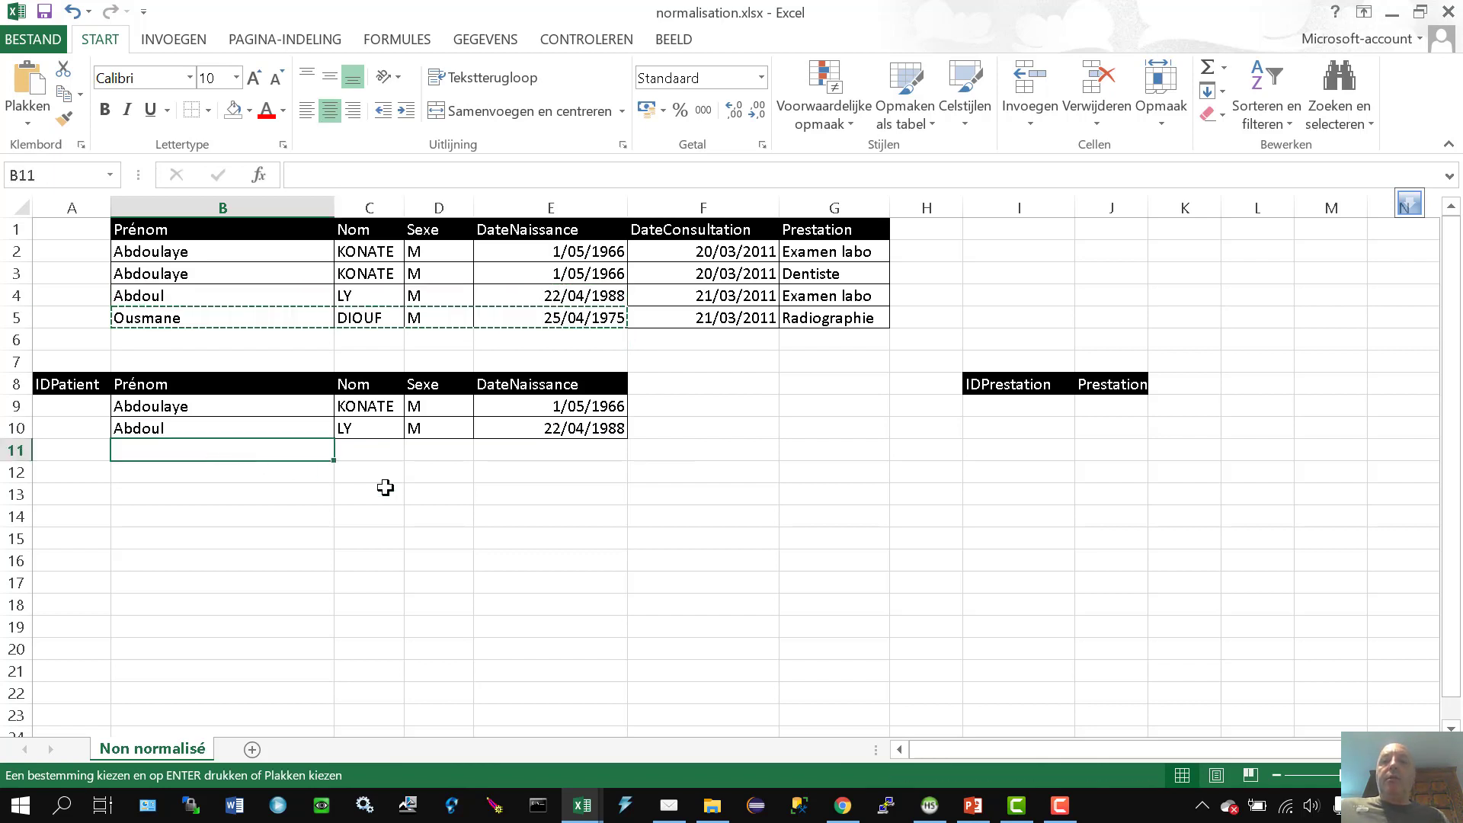
pyautogui.hotkey('ctrl', 'v')
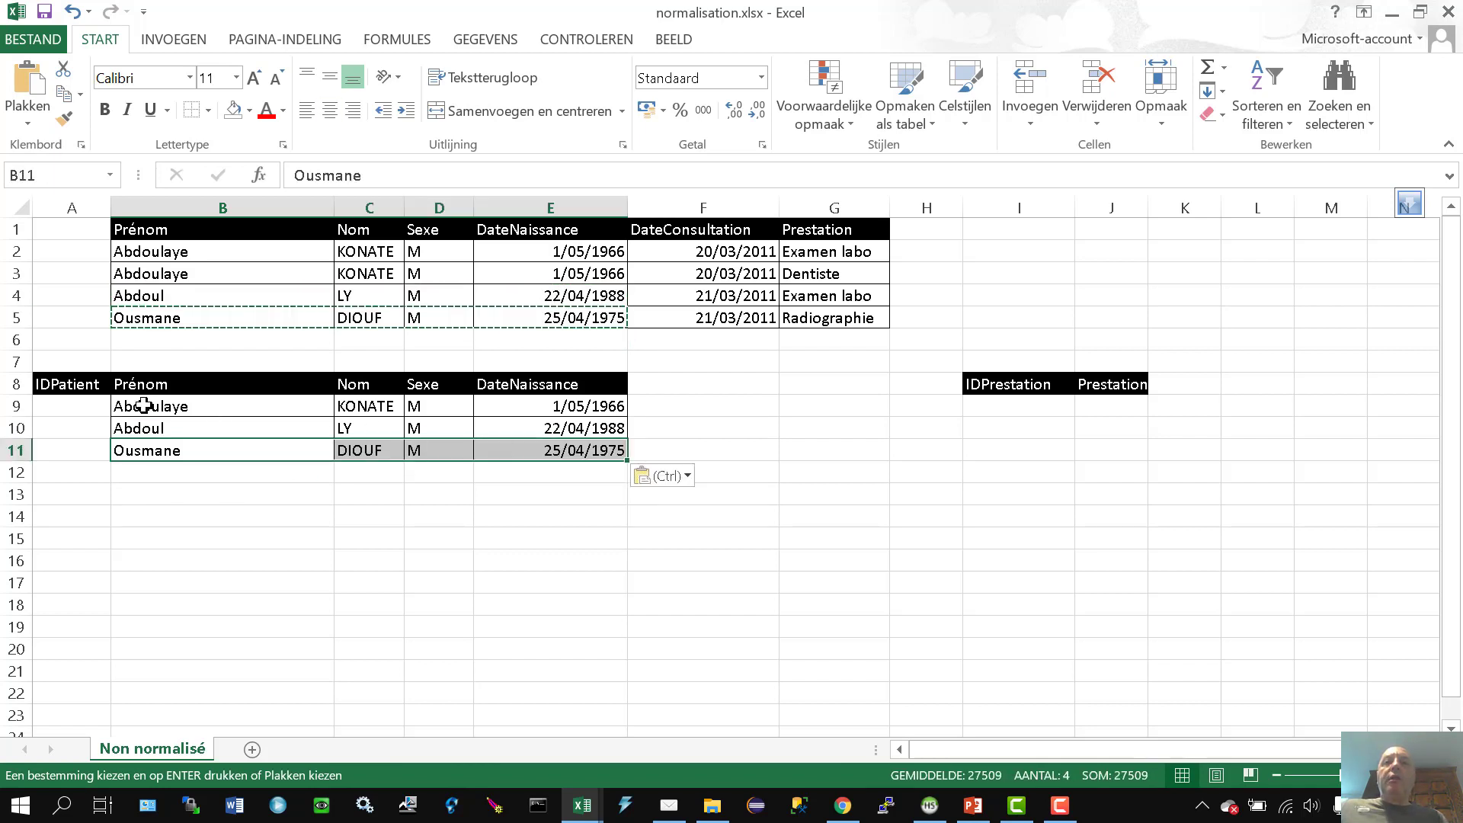
# Enter the IDPatient values 1, 2 and 3 in cells A9 to A11
pyautogui.click(36, 408)
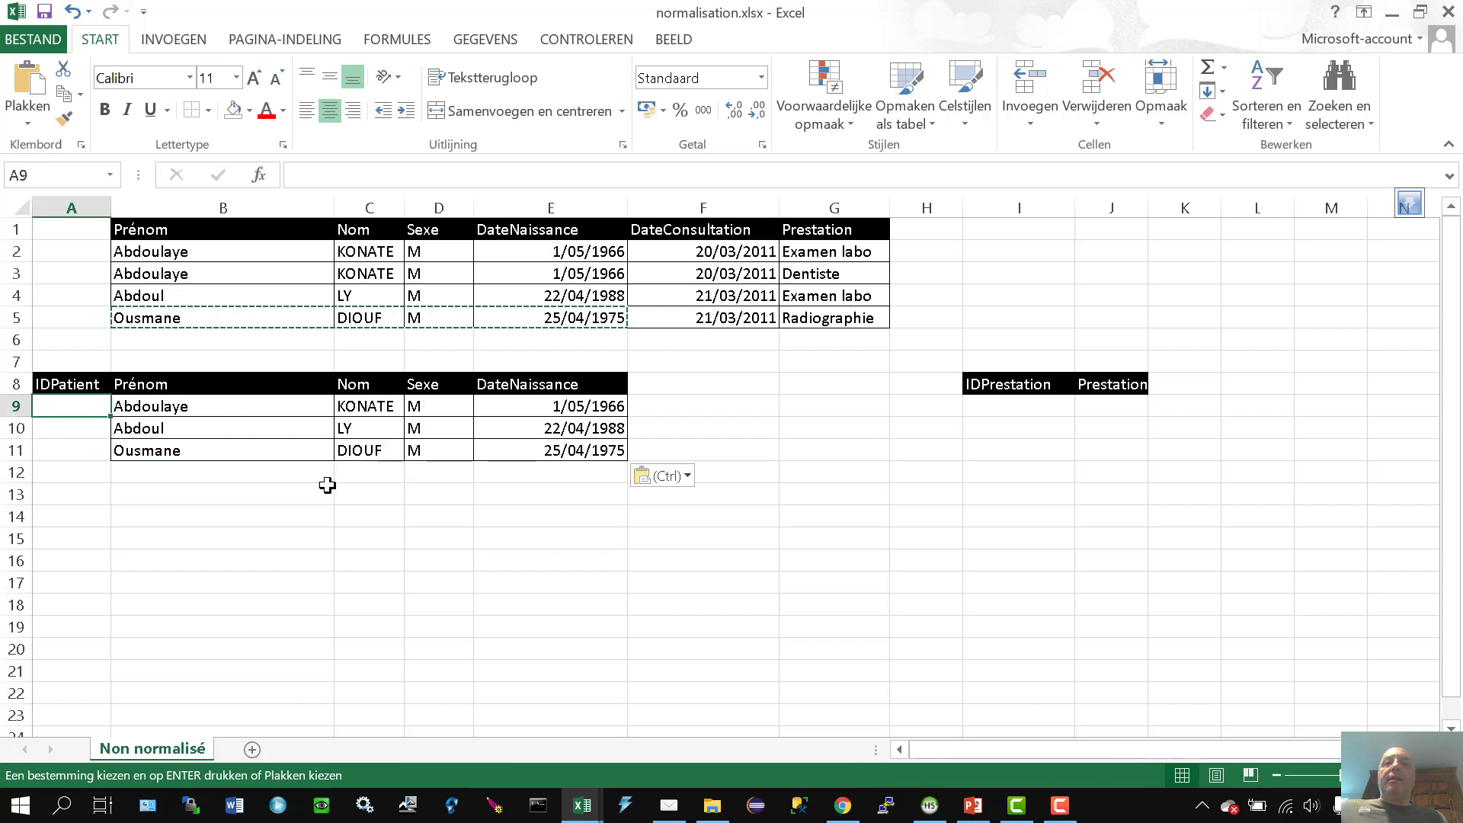
pyautogui.write('1')
pyautogui.press('Return')
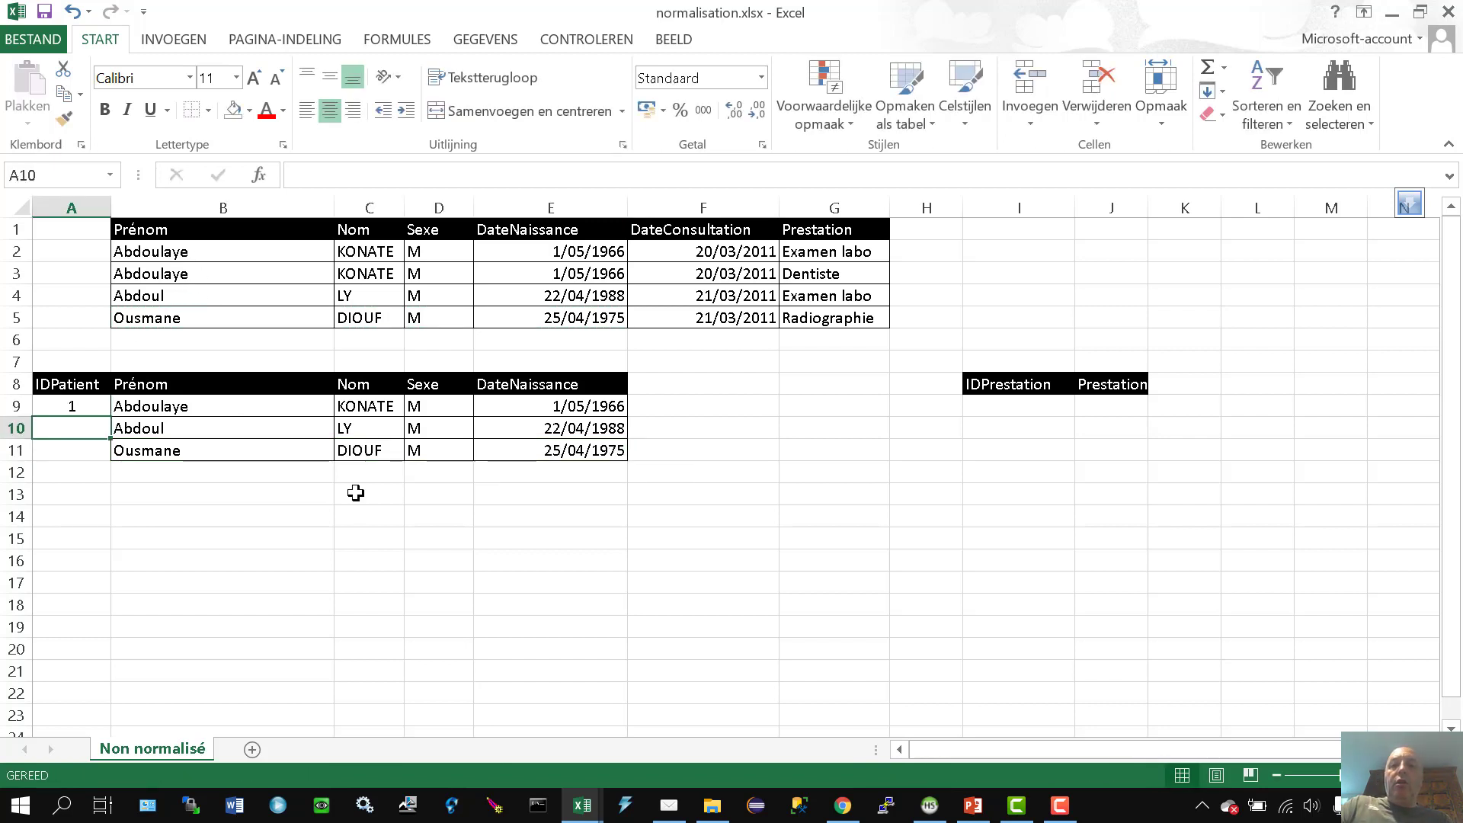
pyautogui.write('2')
pyautogui.press('Return')
pyautogui.write('3')
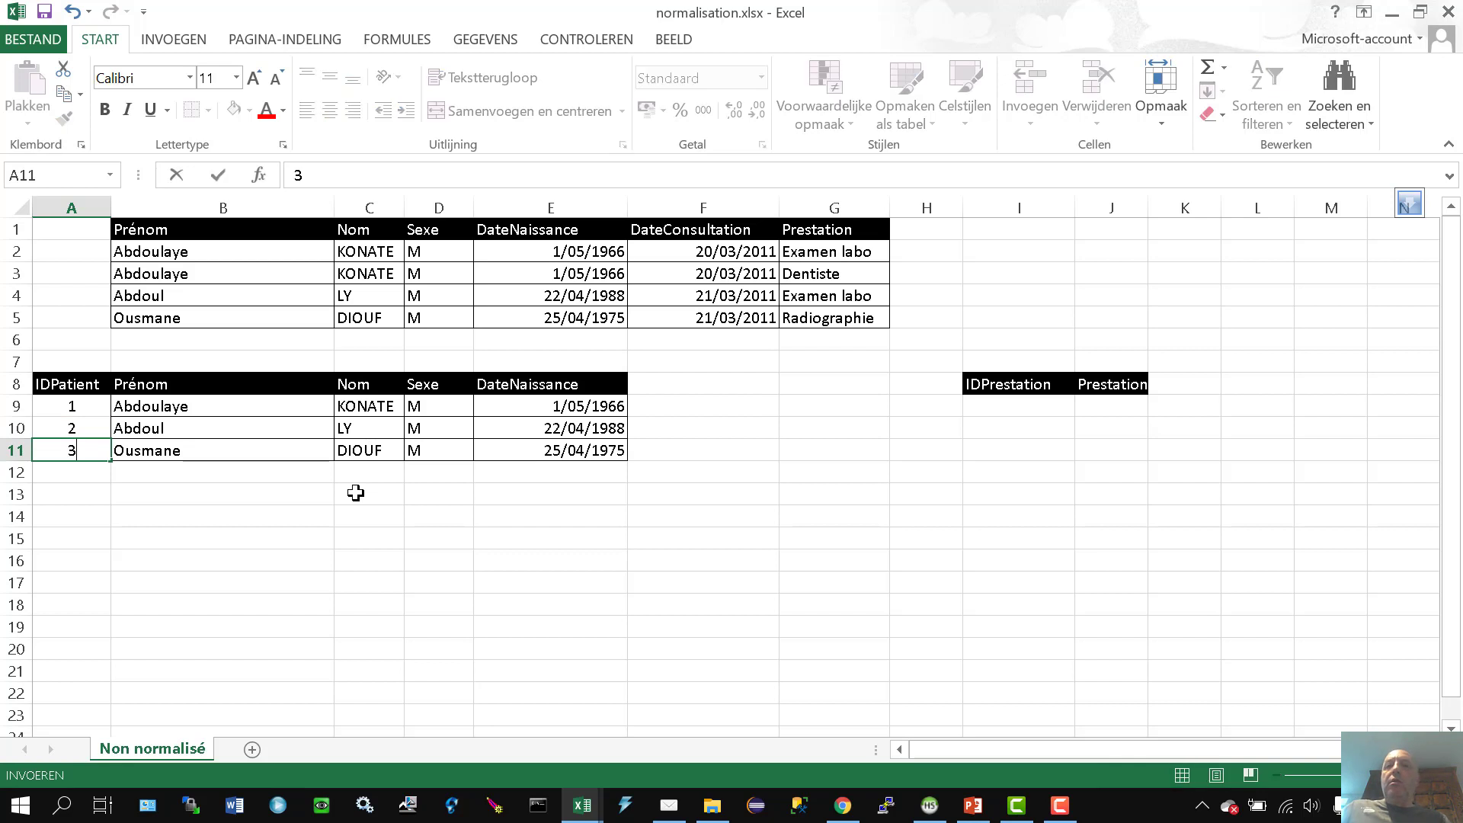
pyautogui.press('Return')
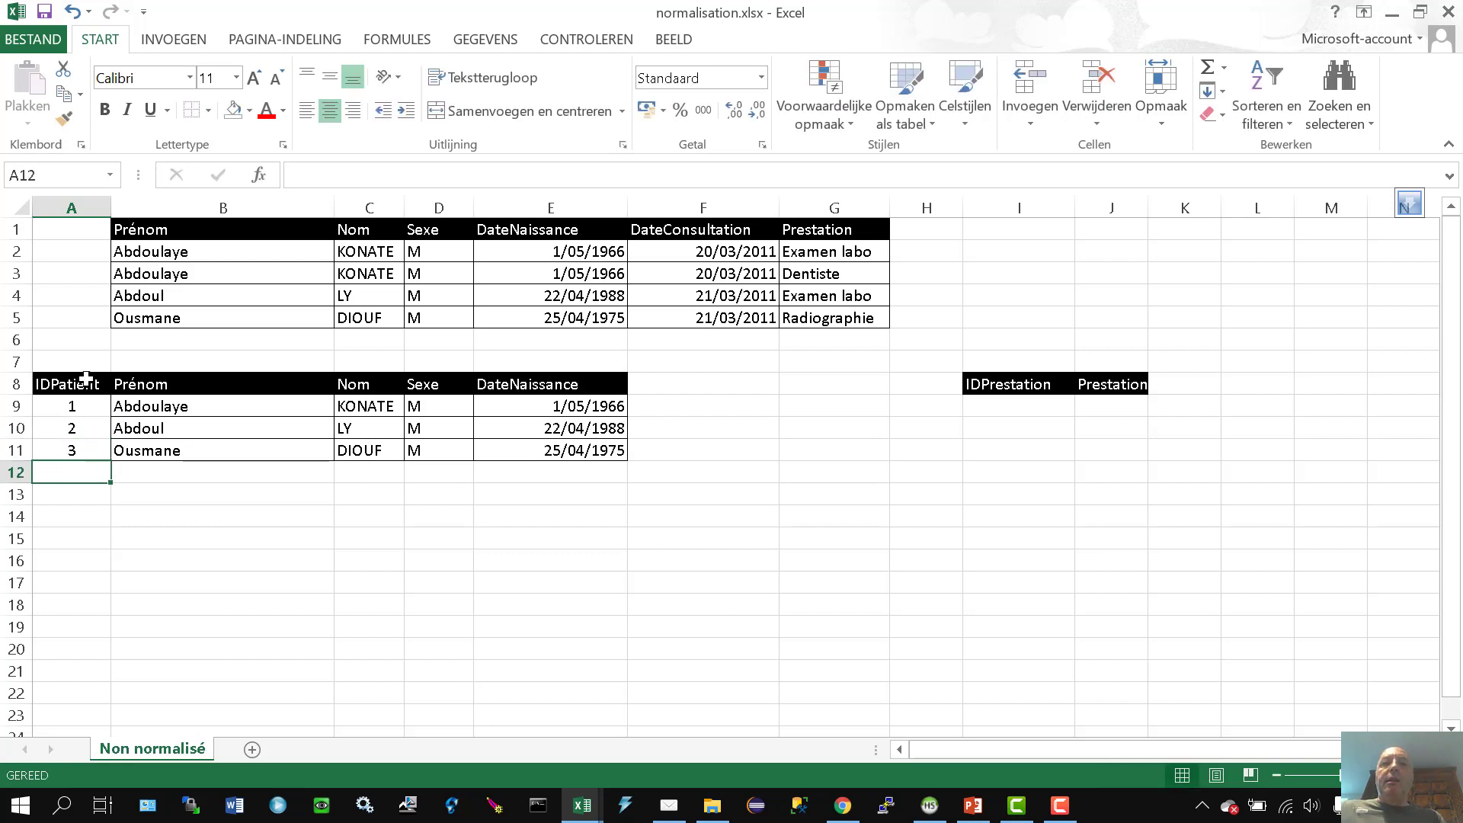
# Add cell borders to the IDPatient values in A9 to A11
pyautogui.moveTo(79, 411); pyautogui.dragTo(78, 455)
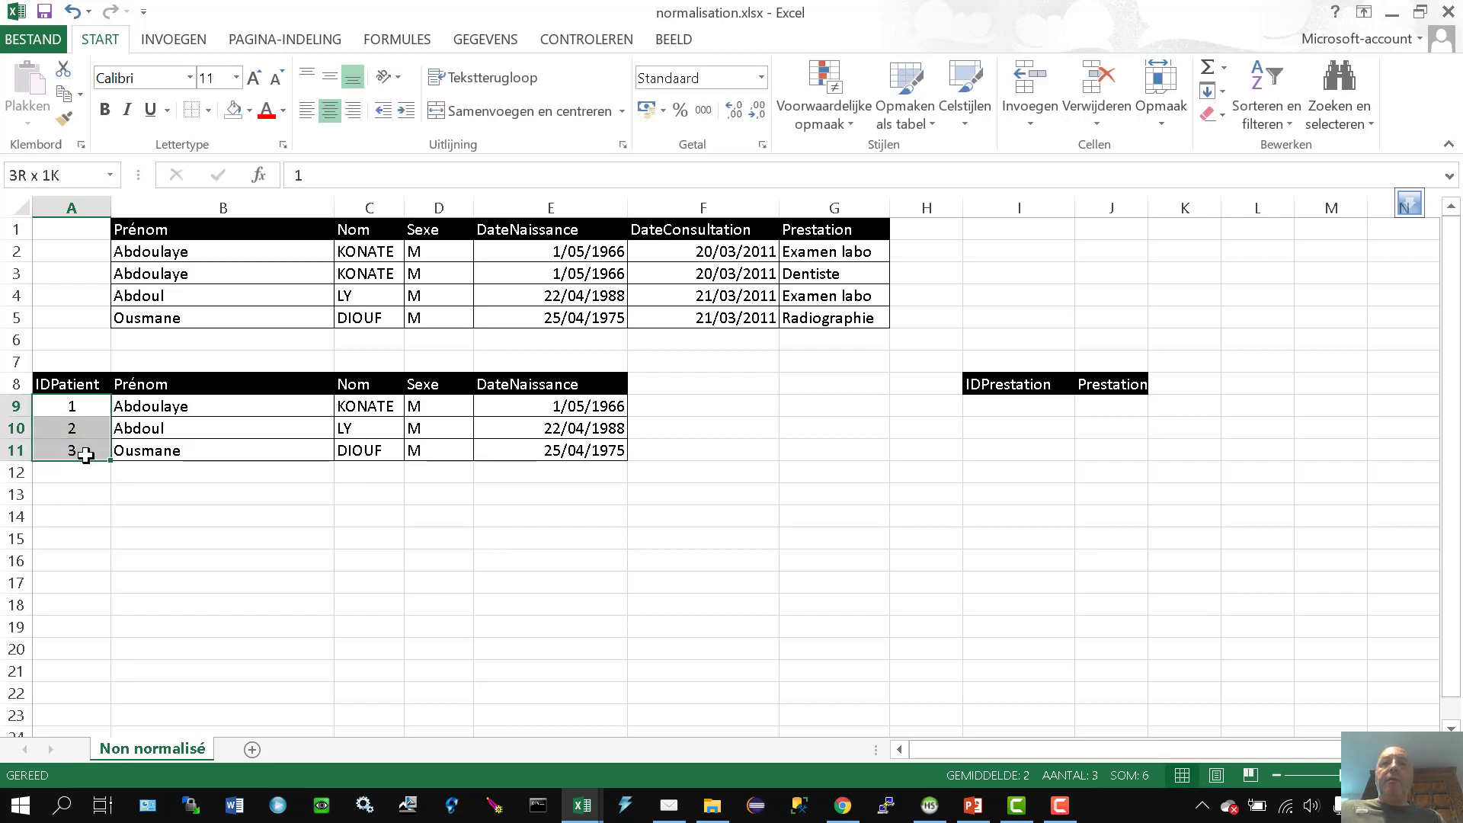
pyautogui.click(209, 111)
pyautogui.click(252, 296)
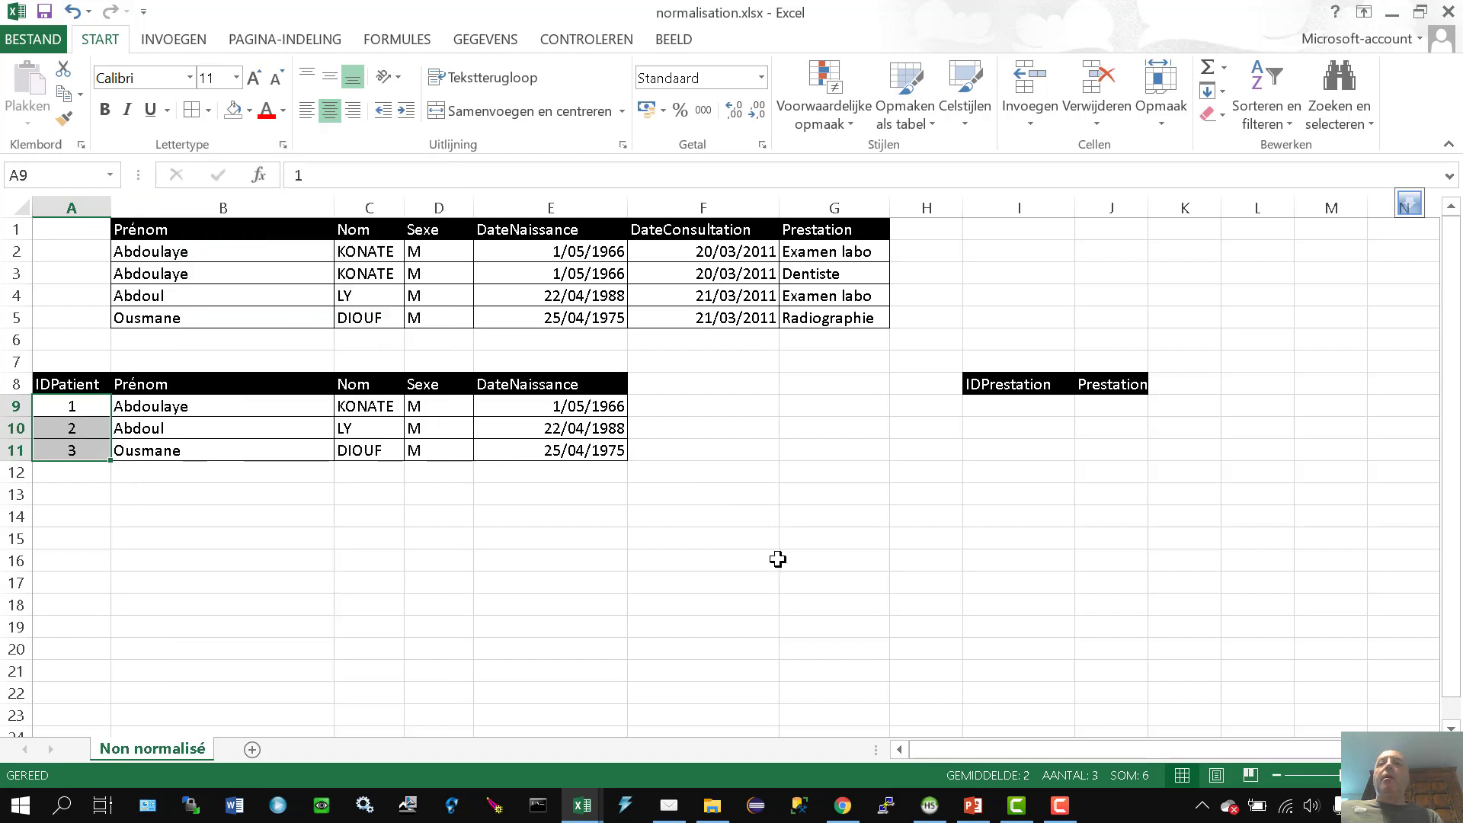
pyautogui.moveTo(777, 559); pyautogui.dragTo(791, 557)
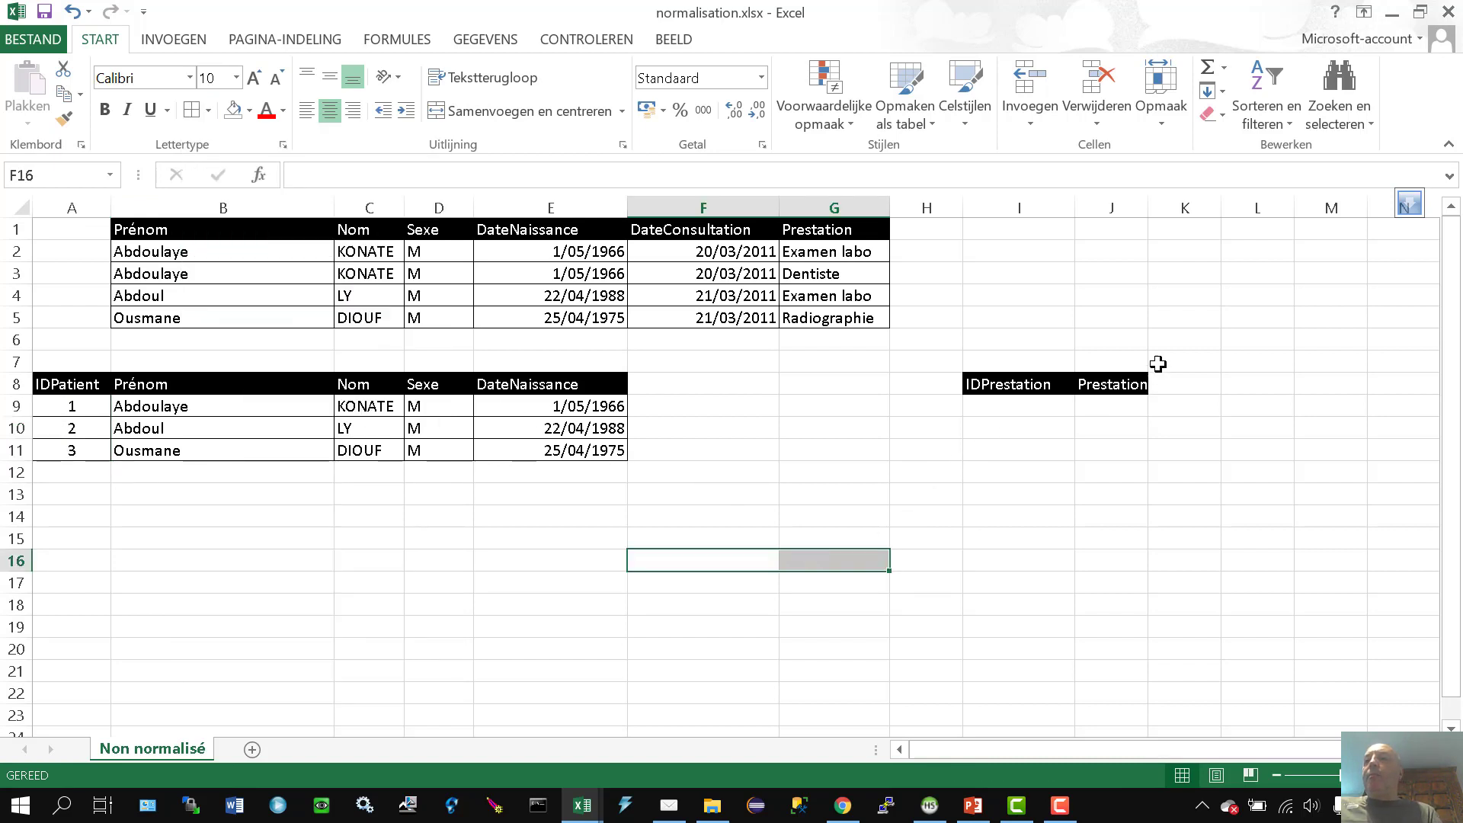
# Widen column J and copy Examen labo from the consultation table into J9 under the Prestation header
pyautogui.moveTo(1151, 204); pyautogui.dragTo(1246, 207)
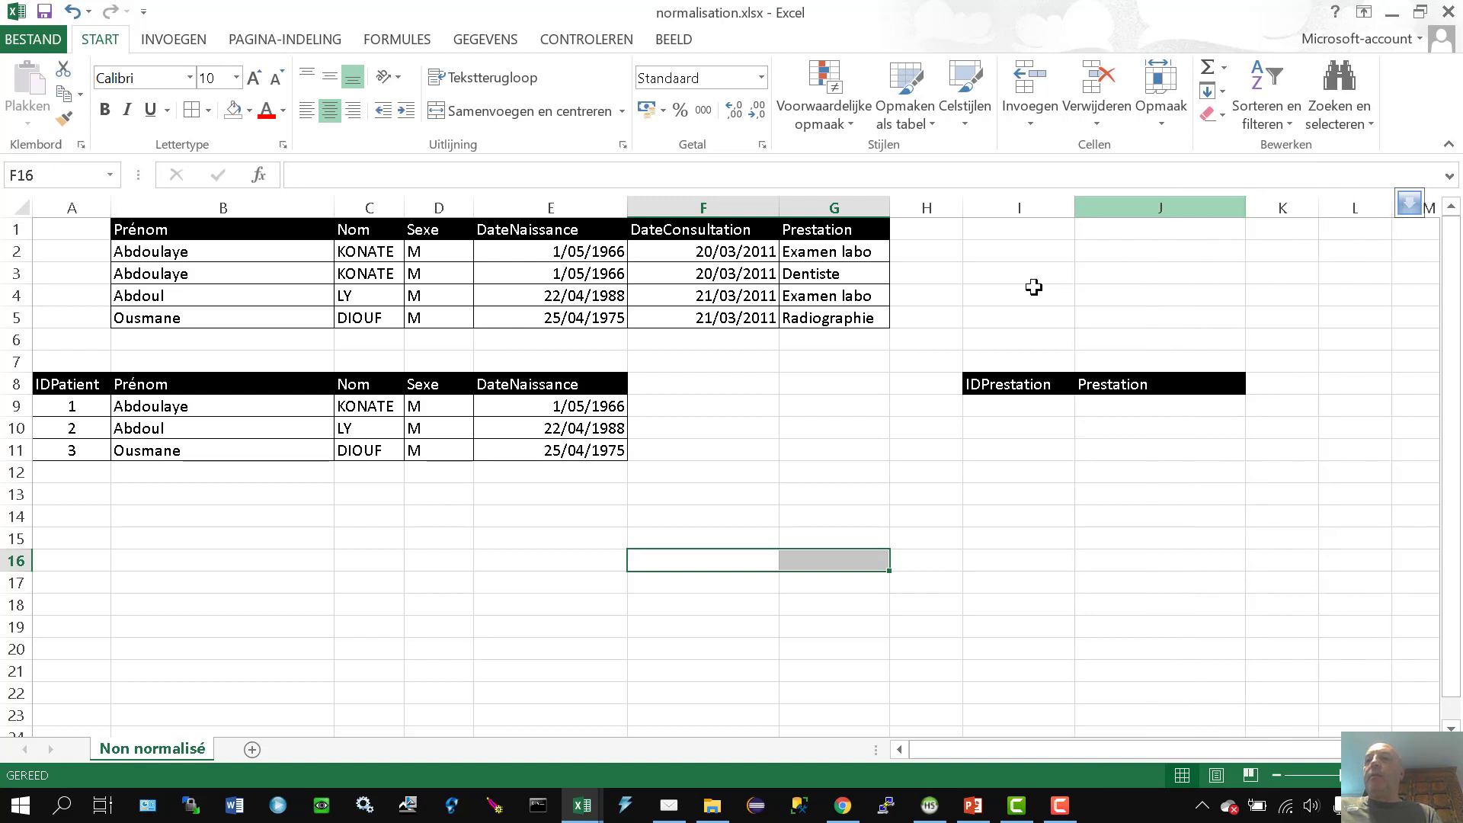
pyautogui.click(794, 258)
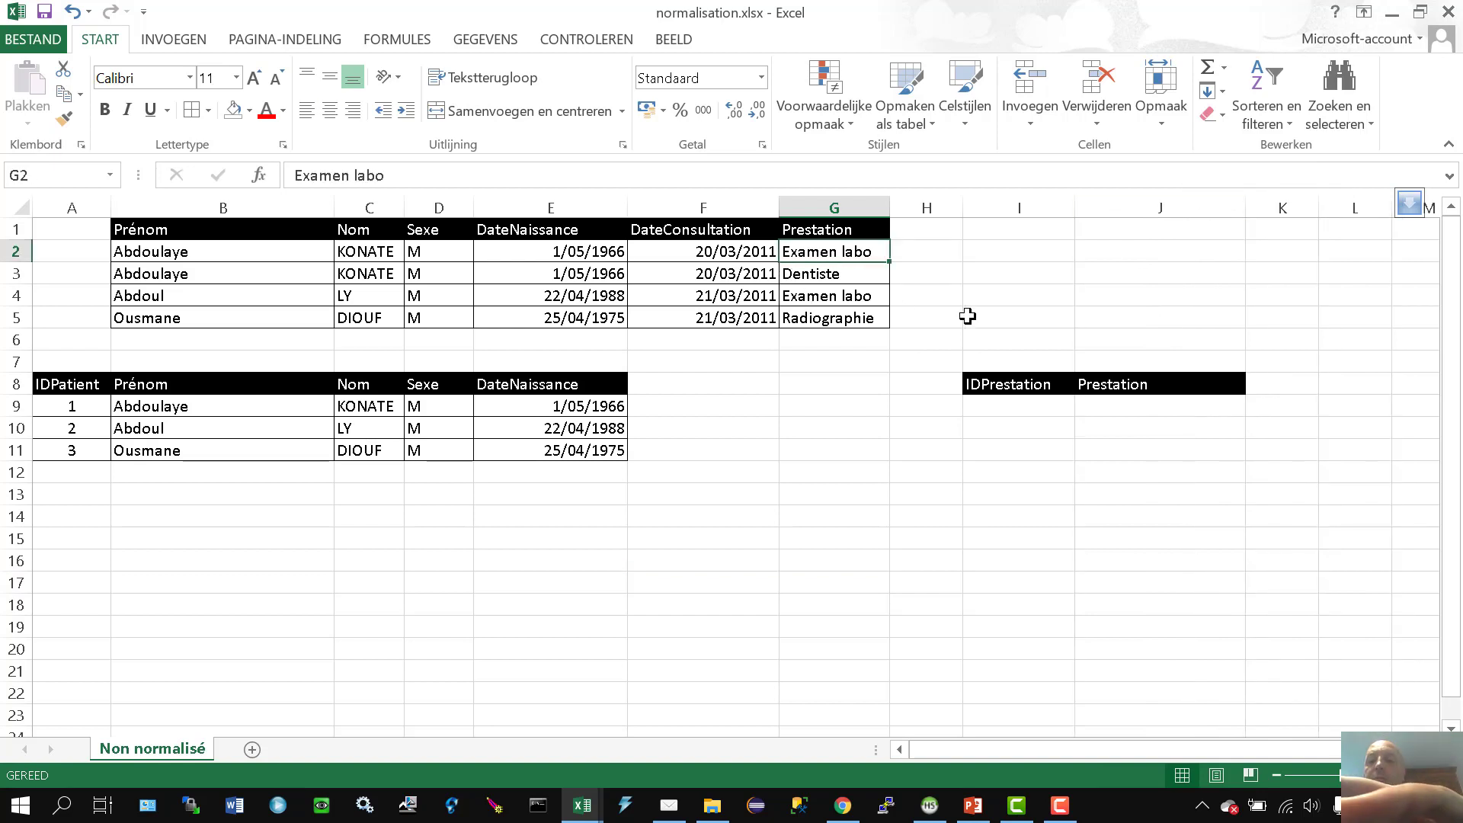
pyautogui.hotkey('ctrl', 'c')
pyautogui.click(1097, 405)
pyautogui.hotkey('ctrl', 'v')
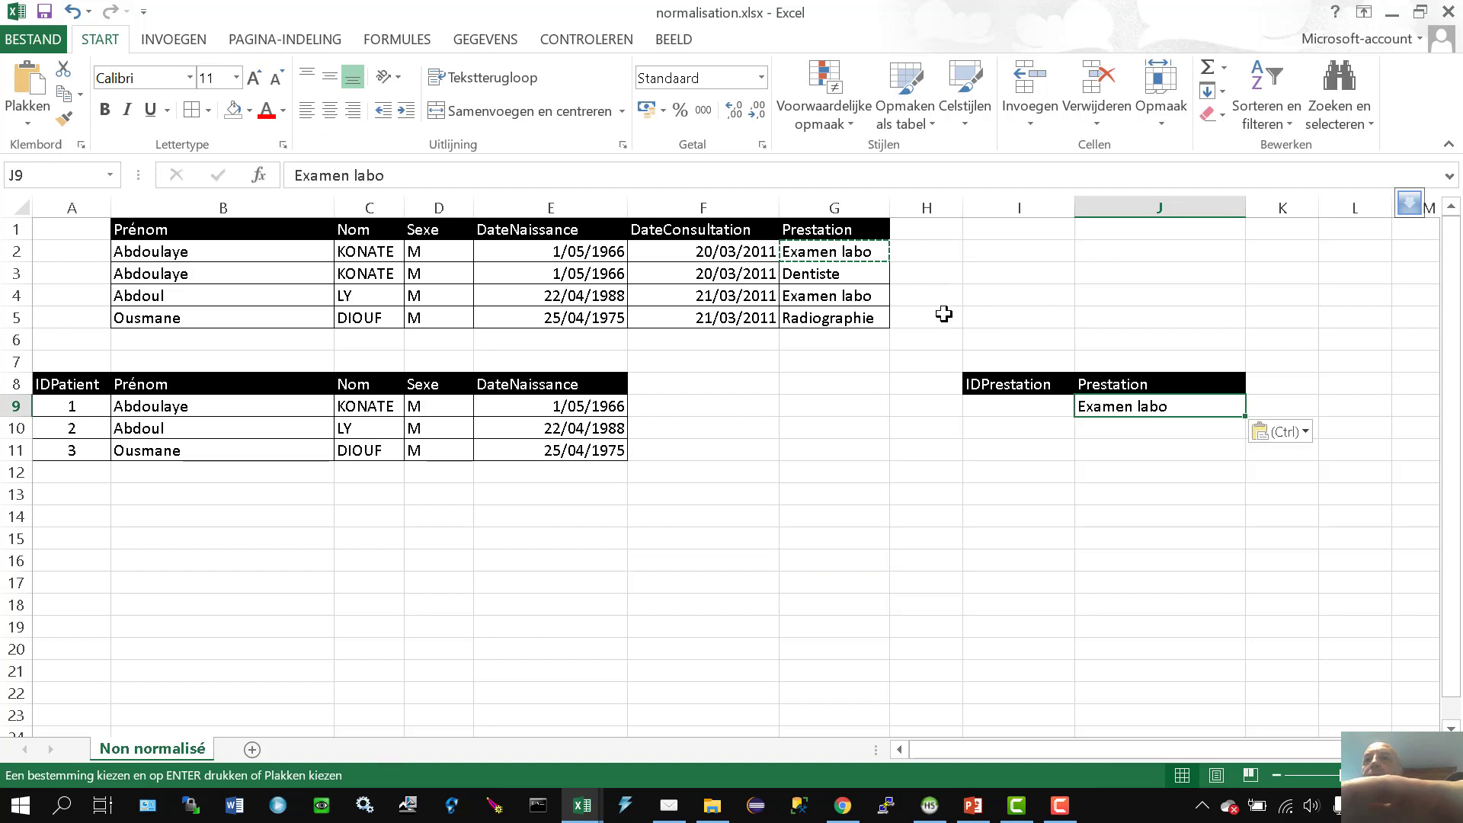
# Copy the prestations Dentiste and Radiographie from the consultation table into J10 and J11
pyautogui.click(838, 276)
pyautogui.hotkey('ctrl', 'c')
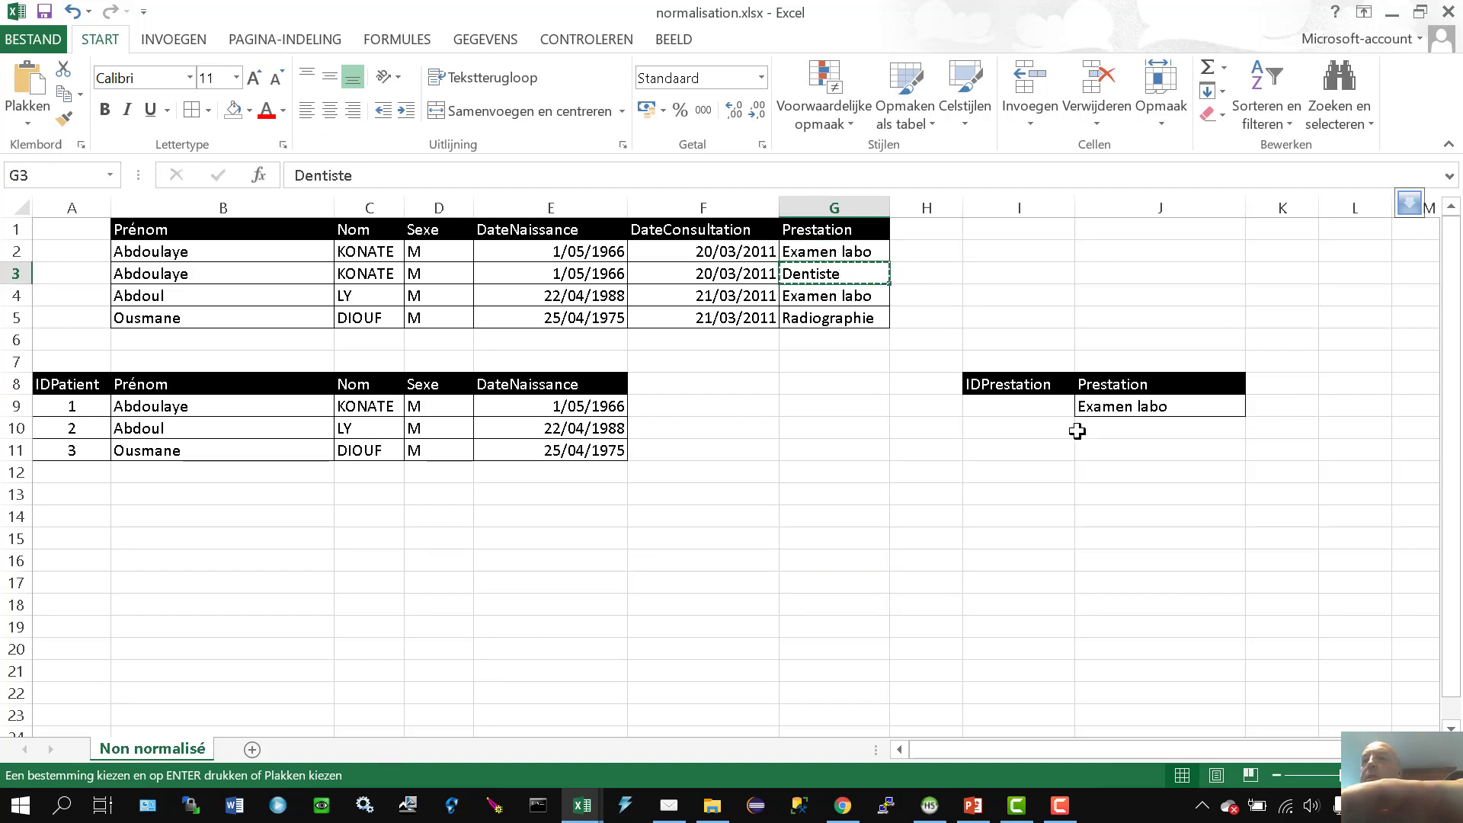
pyautogui.click(1105, 429)
pyautogui.hotkey('ctrl', 'v')
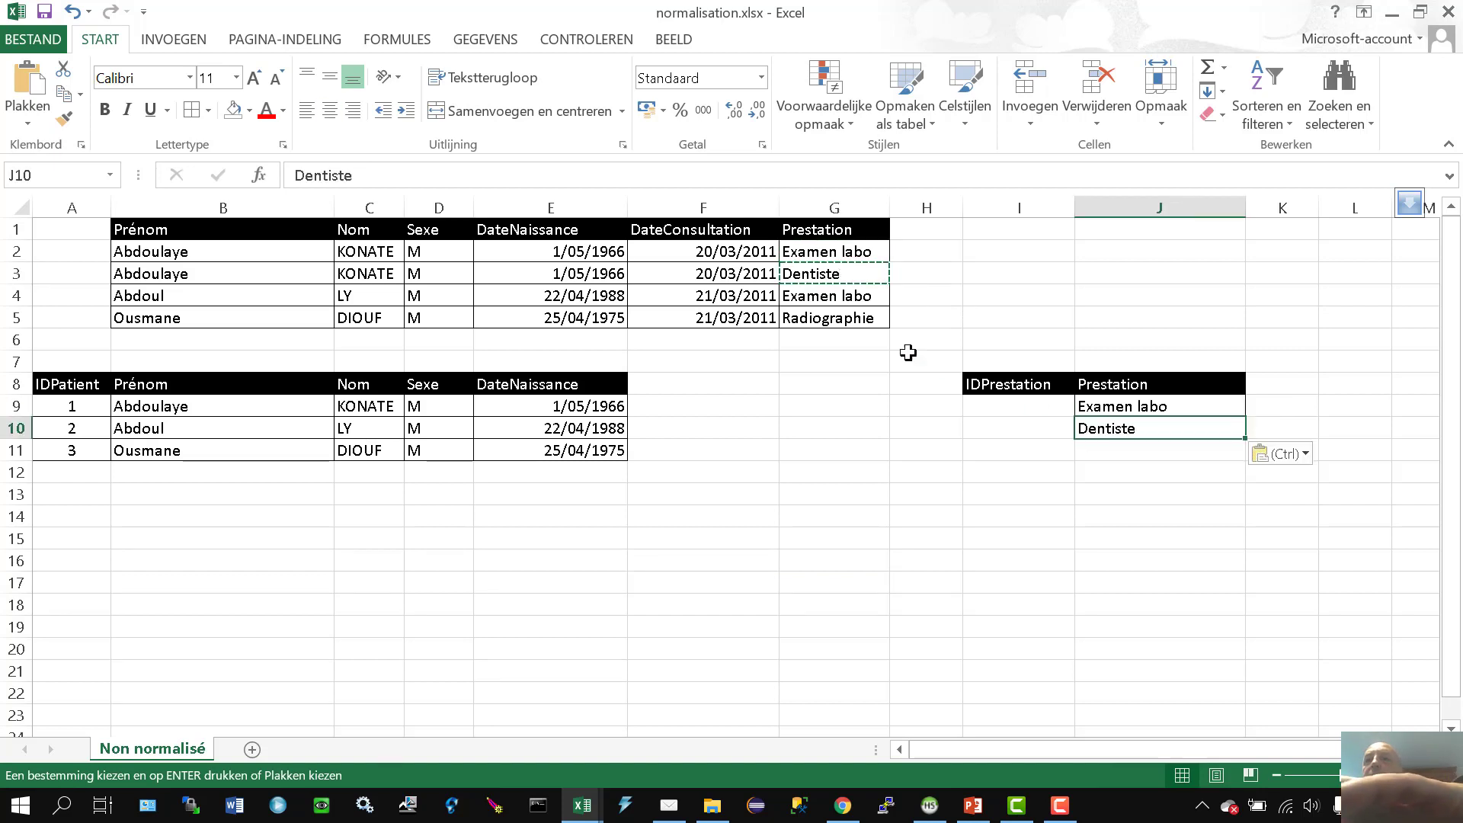
pyautogui.click(829, 295)
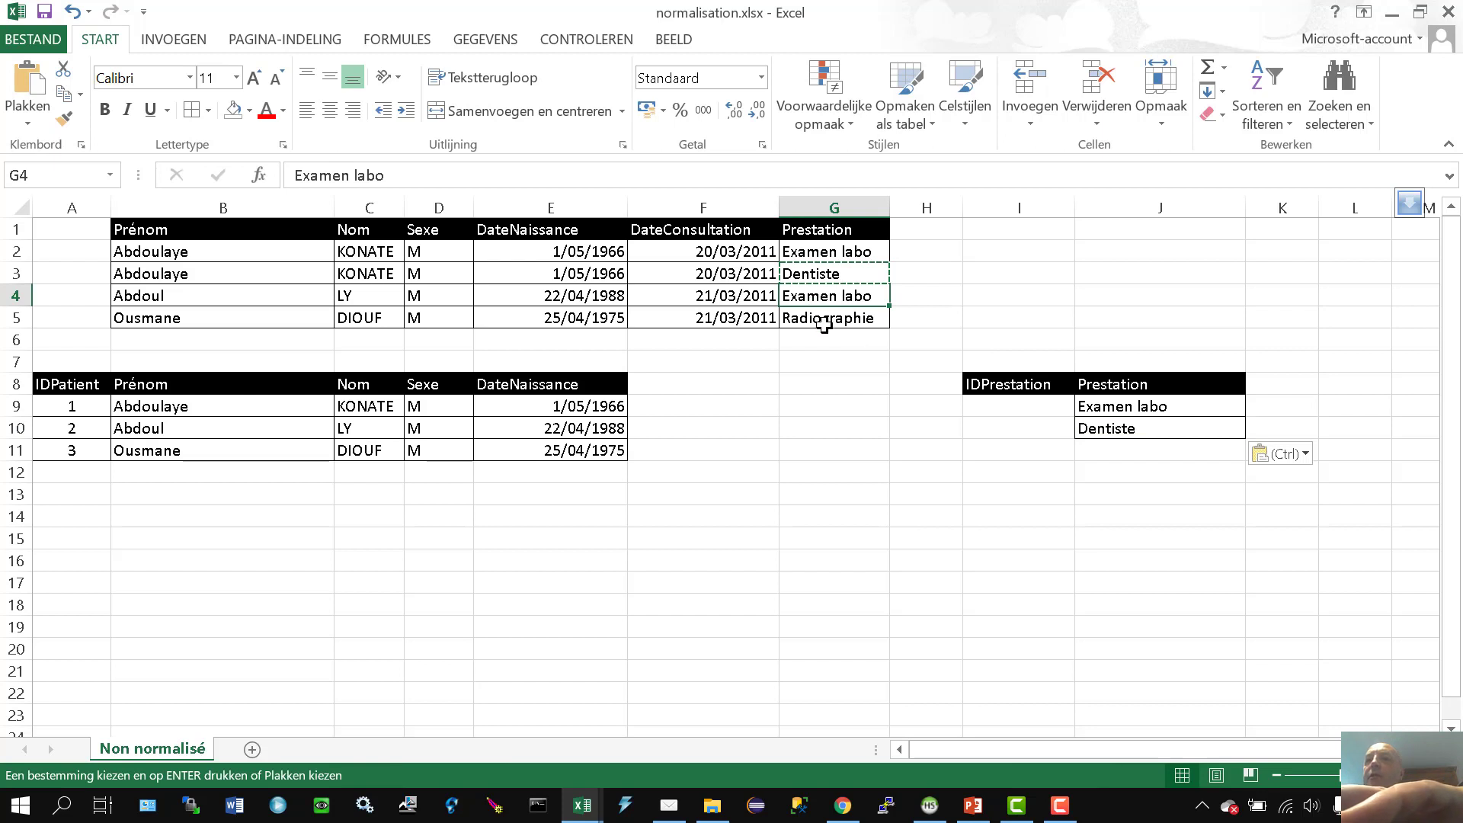
pyautogui.click(825, 320)
pyautogui.hotkey('ctrl', 'c')
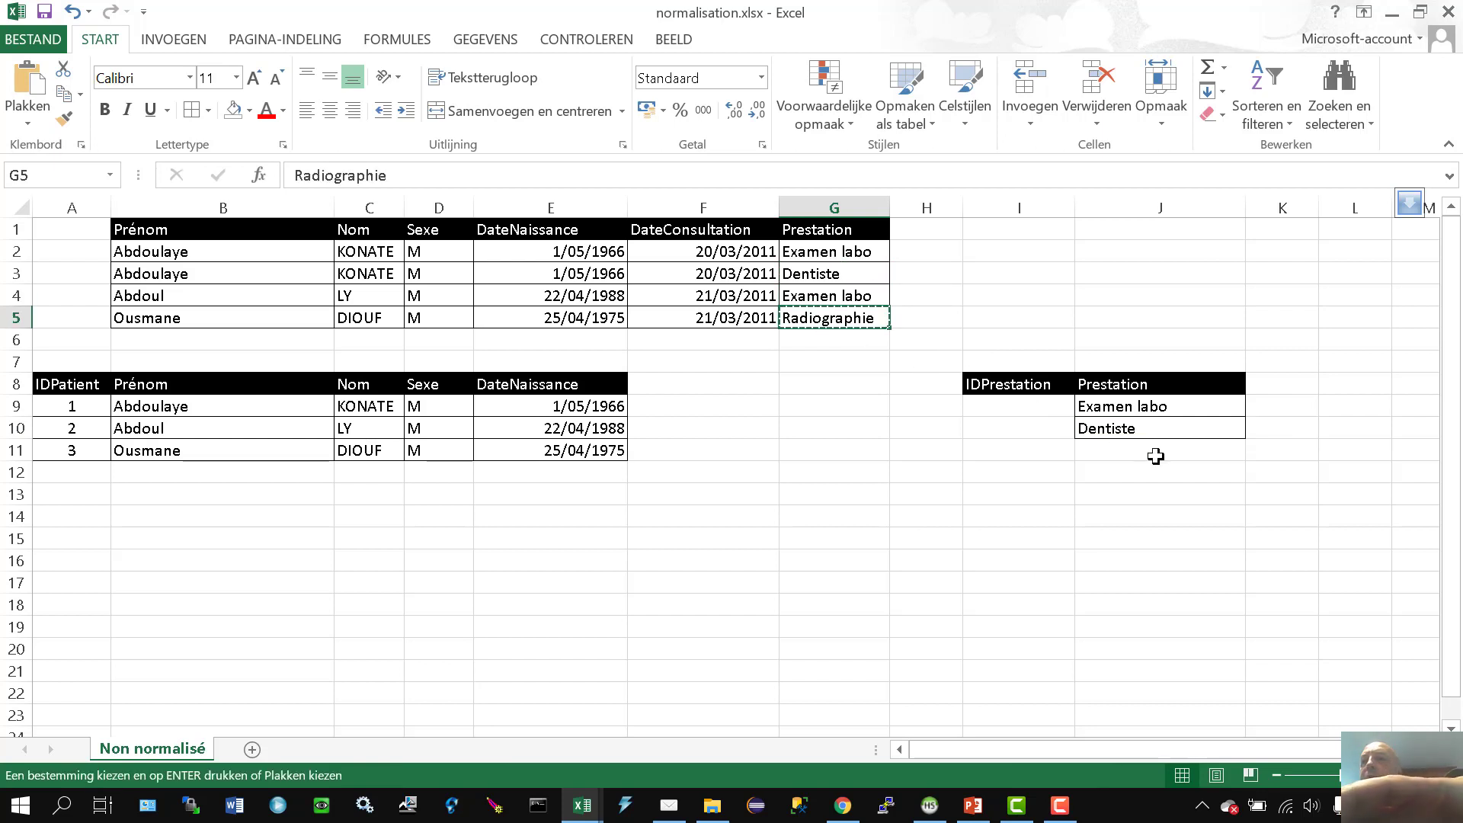
pyautogui.click(1156, 455)
pyautogui.hotkey('ctrl', 'v')
# Enter the IDPrestation values 1, 2 and 3 in cells I9 to I11
pyautogui.click(1018, 409)
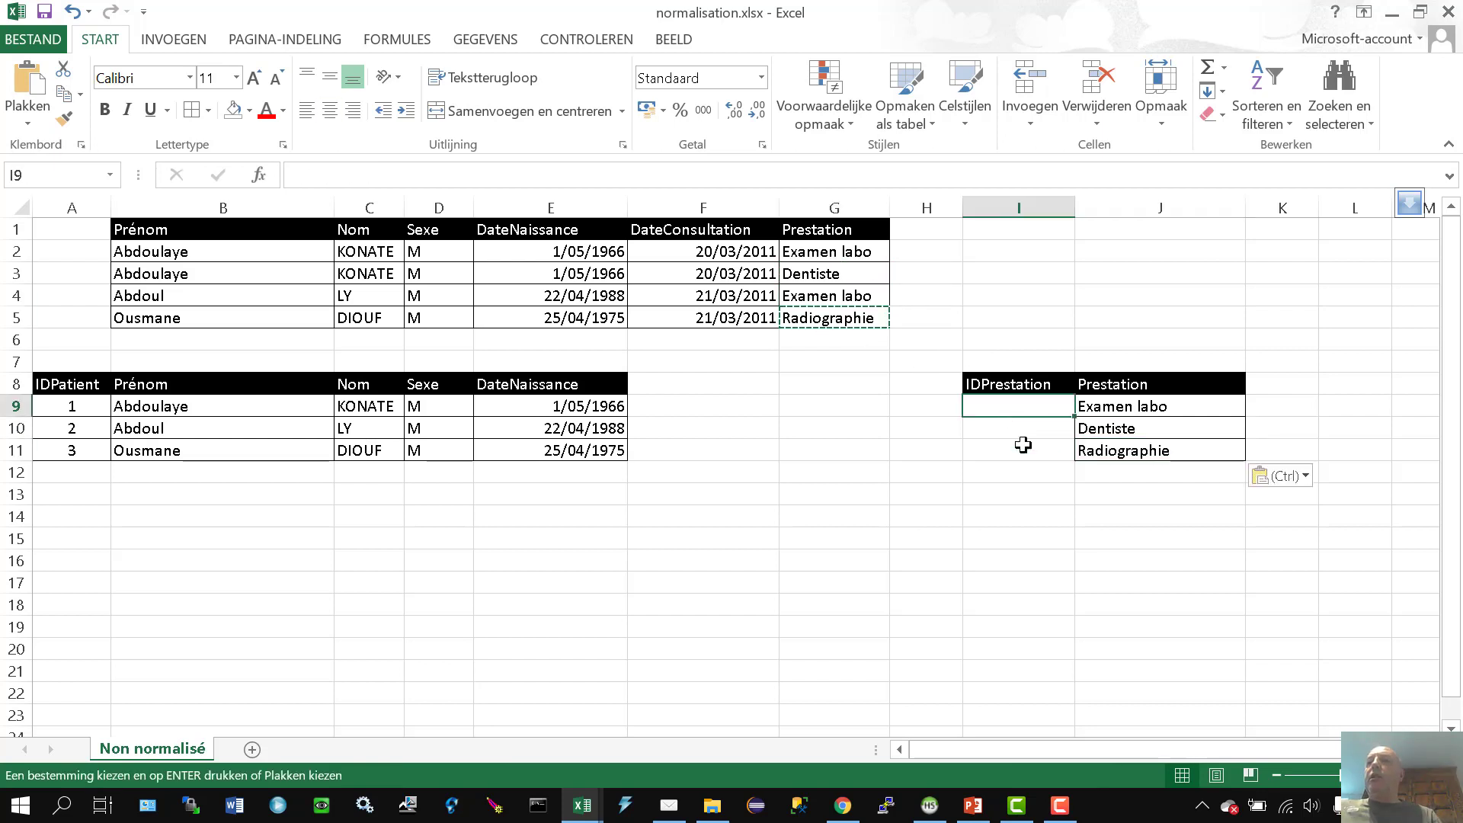
pyautogui.write('1')
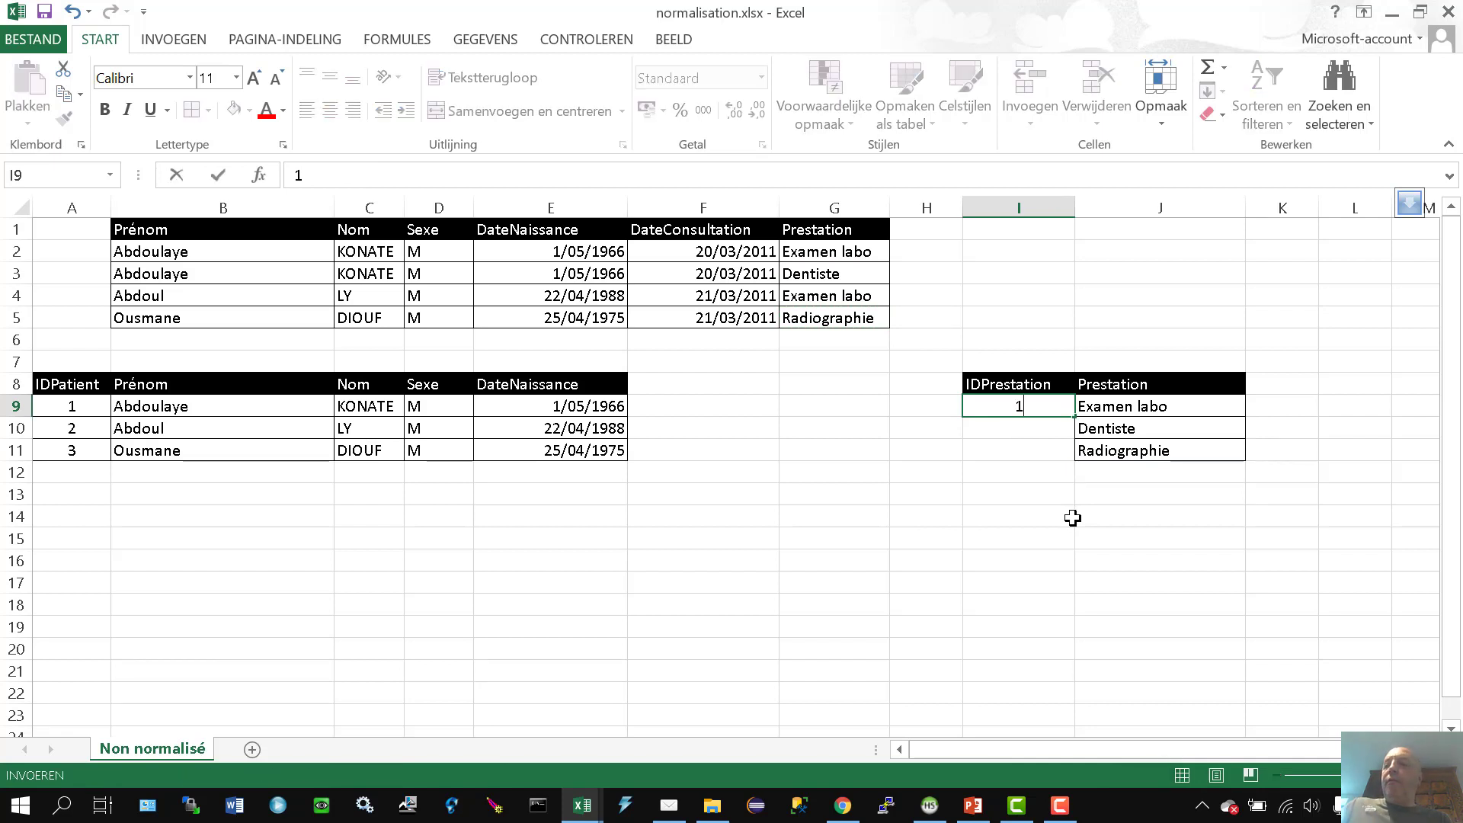
pyautogui.press('Return')
pyautogui.write('2')
pyautogui.press('Return')
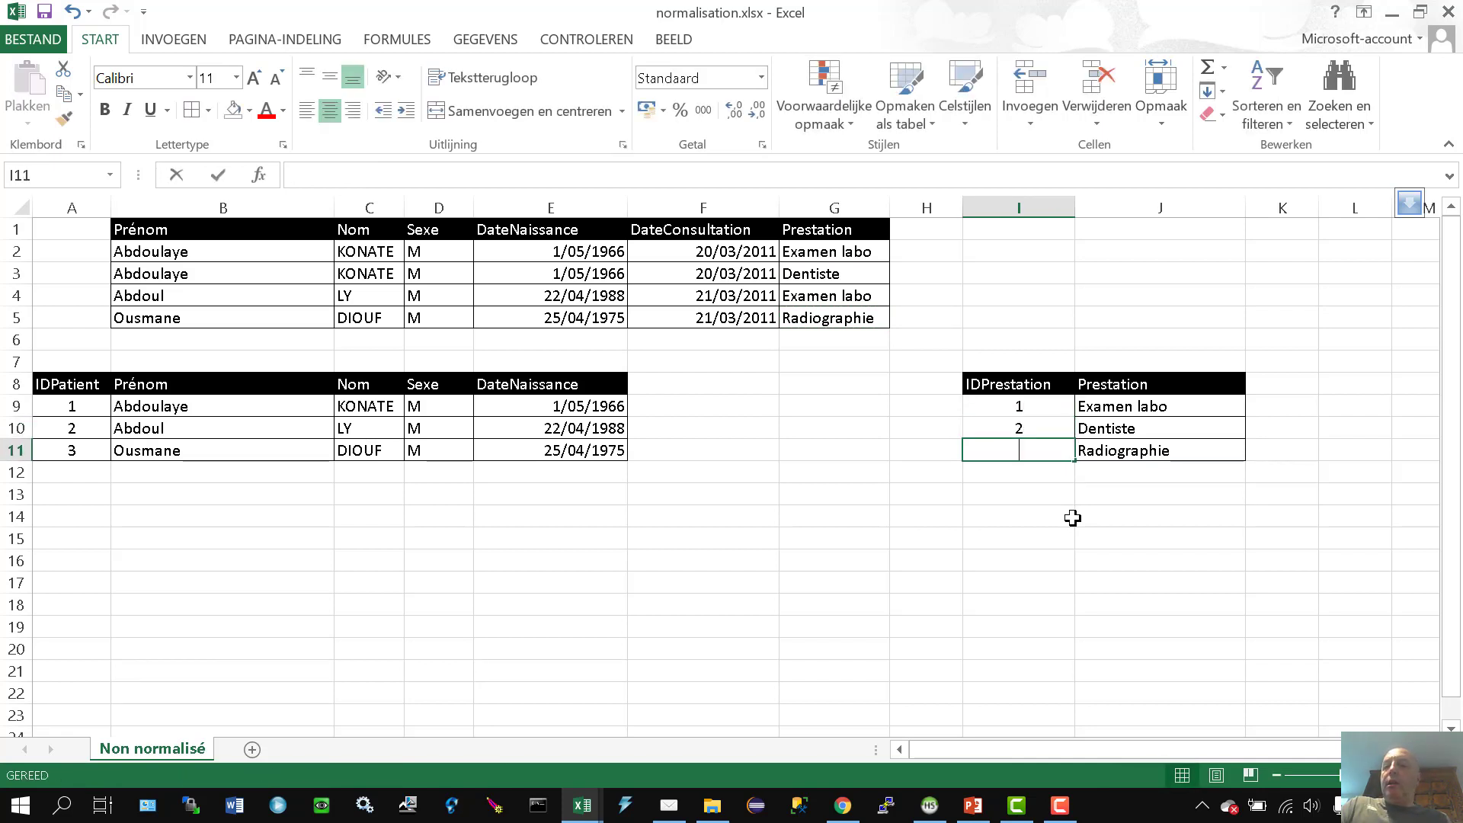
pyautogui.write('3')
pyautogui.press('Return')
# Add cell borders to the IDPrestation values in I9 to I11
pyautogui.moveTo(997, 407); pyautogui.dragTo(996, 443)
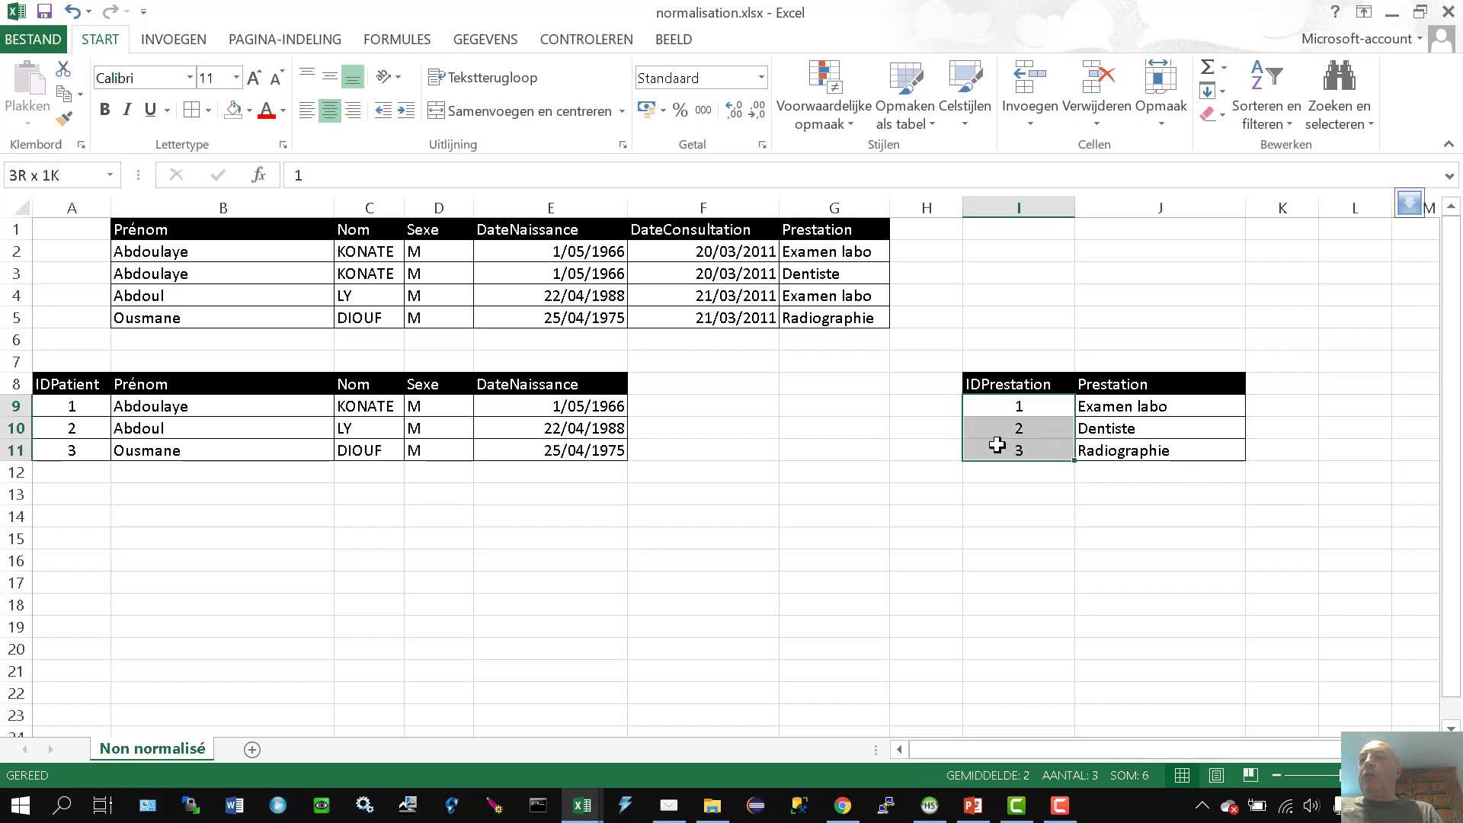
pyautogui.click(192, 112)
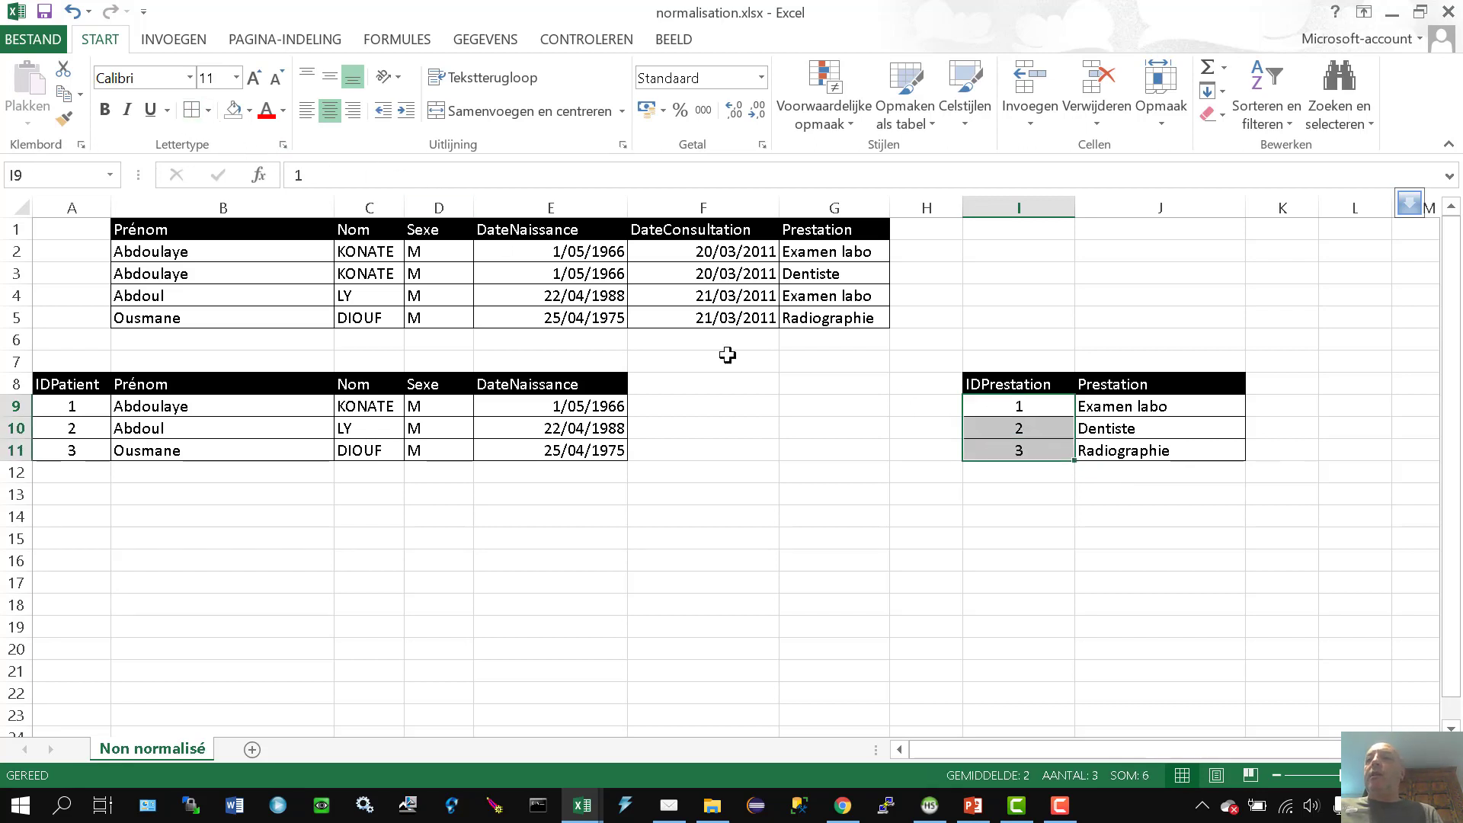
pyautogui.click(1149, 407)
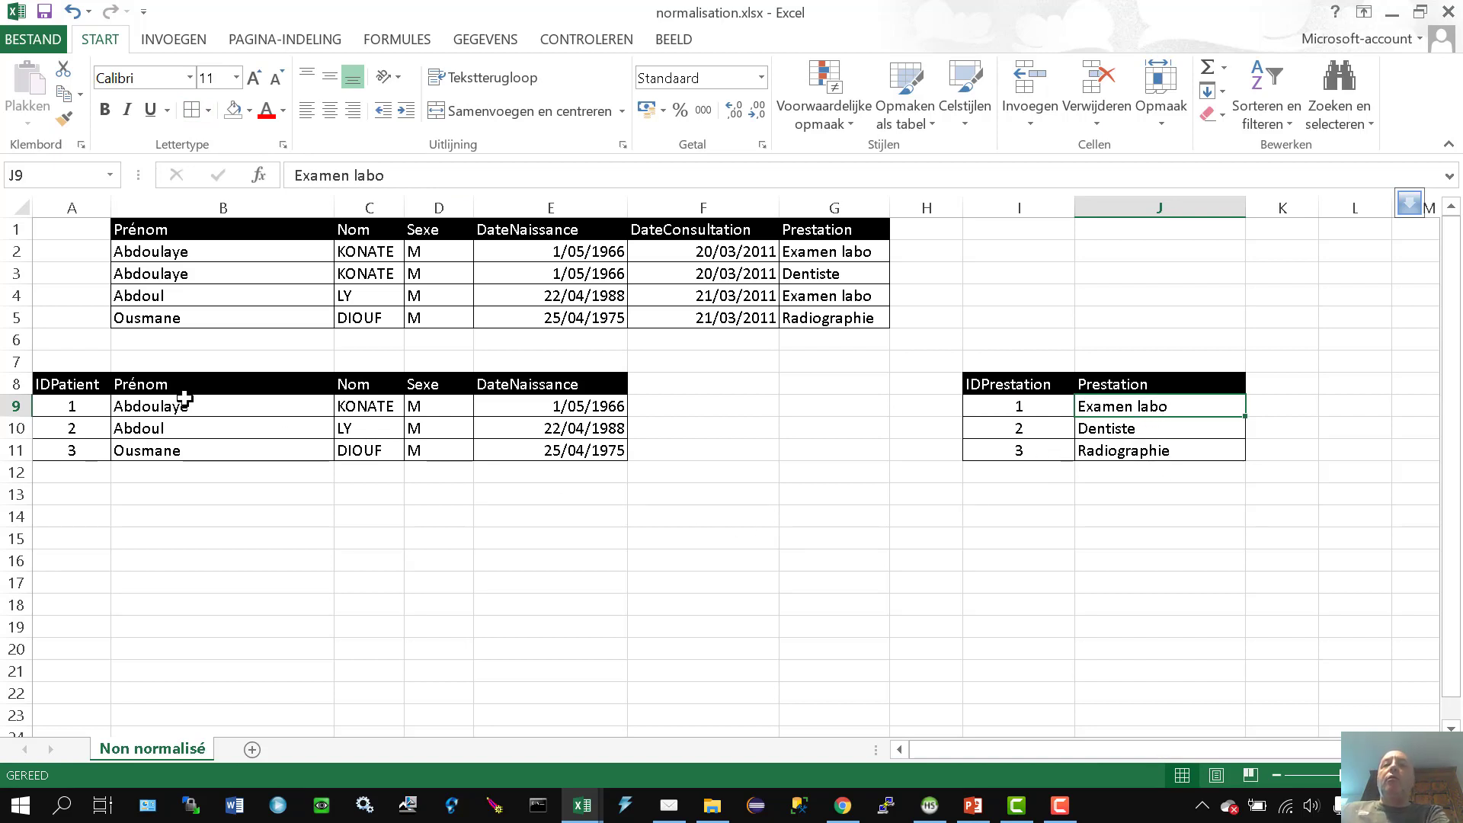
pyautogui.moveTo(139, 411); pyautogui.dragTo(552, 448)
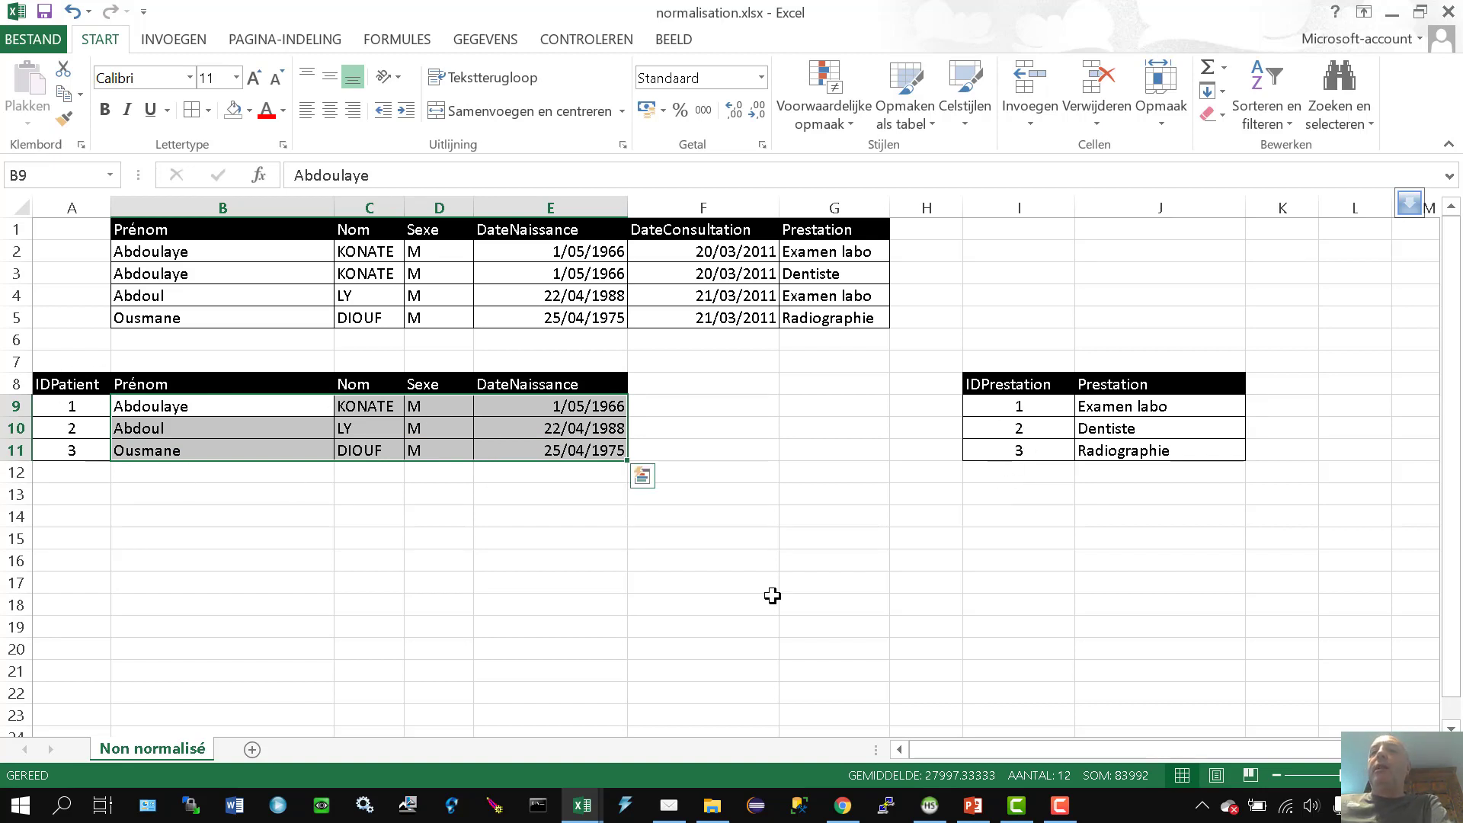
pyautogui.click(508, 564)
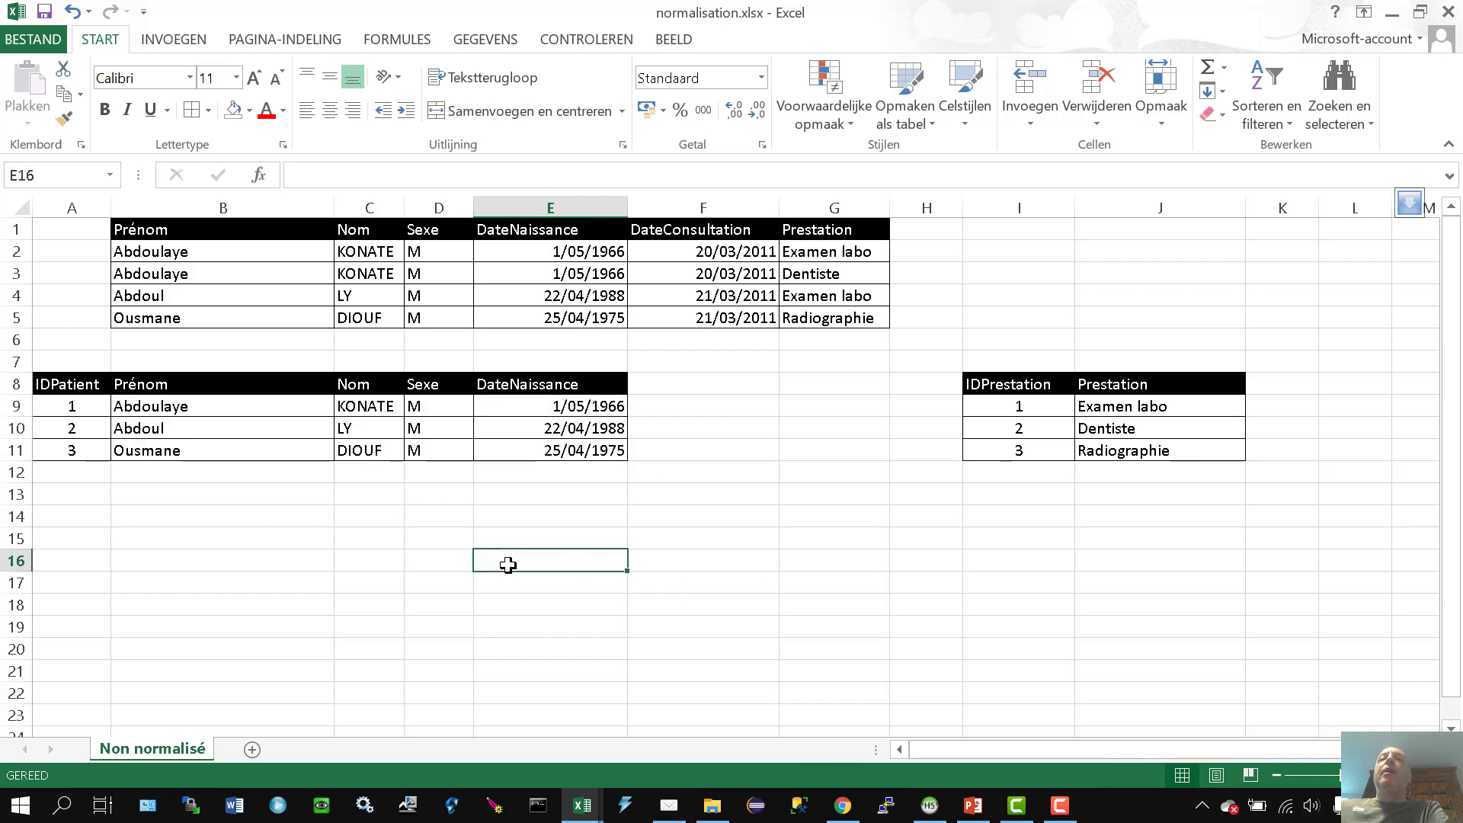
# Copy the DateConsultation header into cell F14 to start a third table below the other two
pyautogui.click(711, 226)
pyautogui.hotkey('ctrl', 'c')
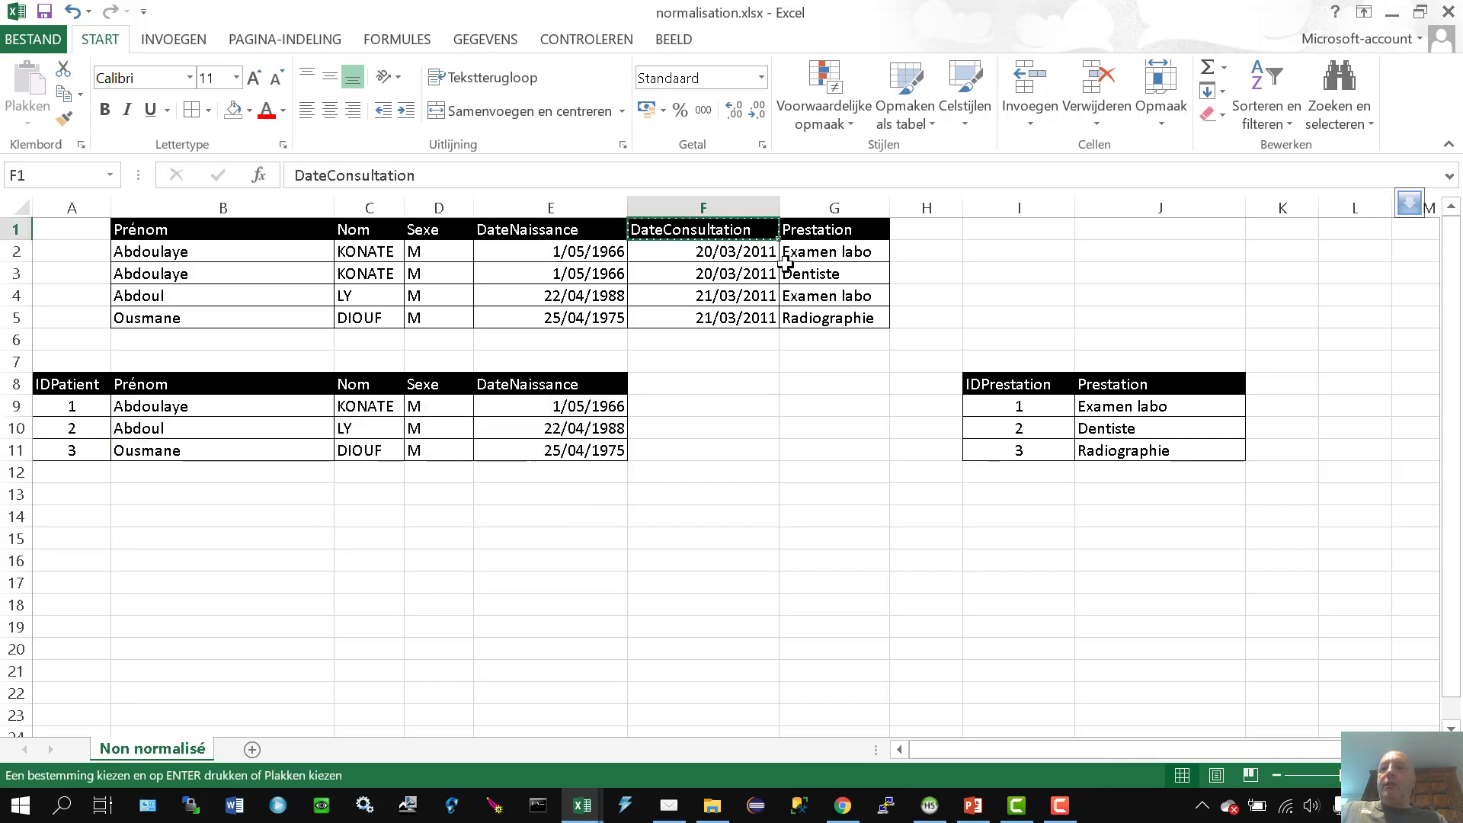
pyautogui.click(714, 518)
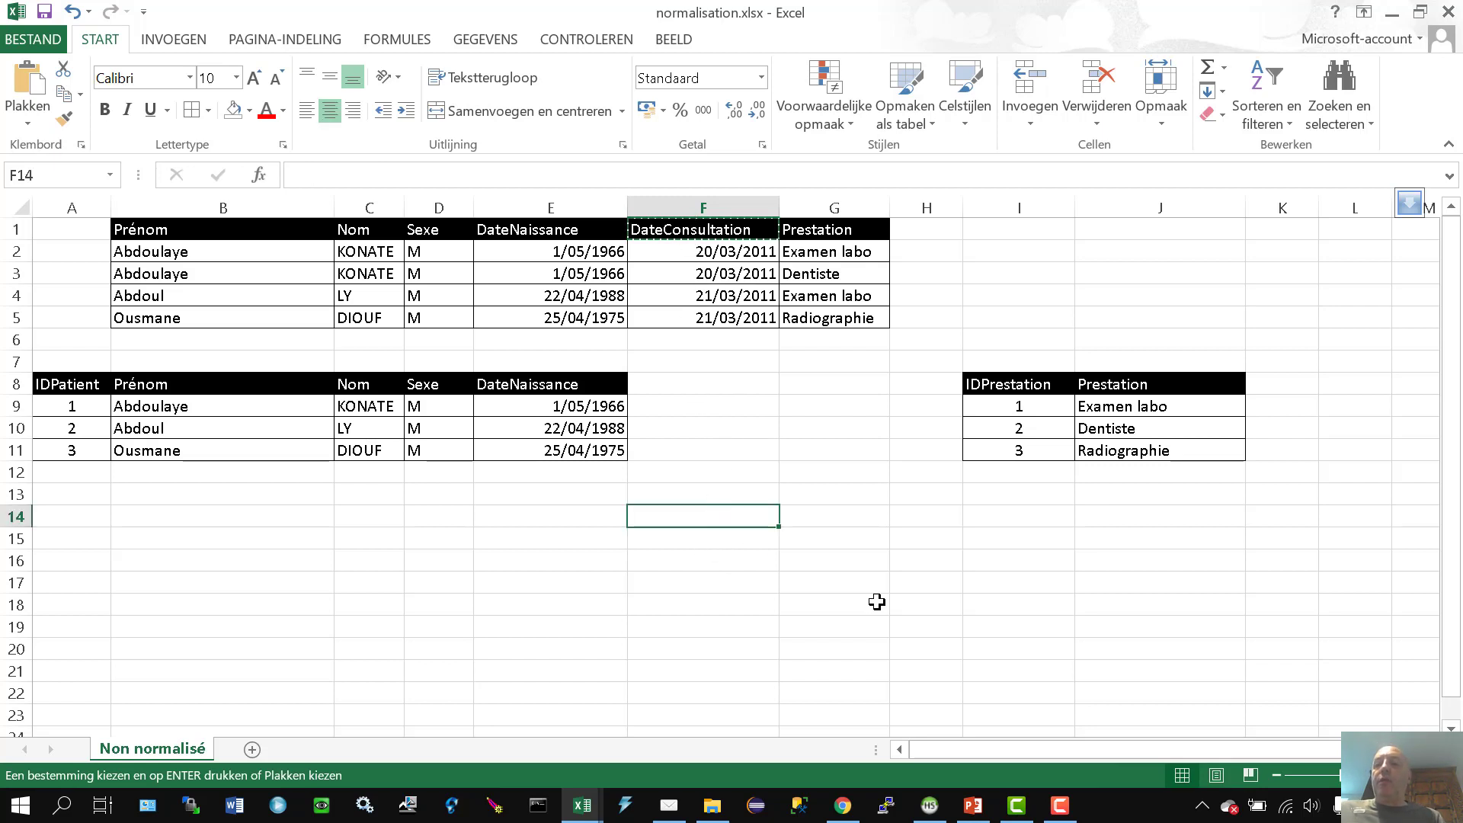
pyautogui.hotkey('ctrl', 'v')
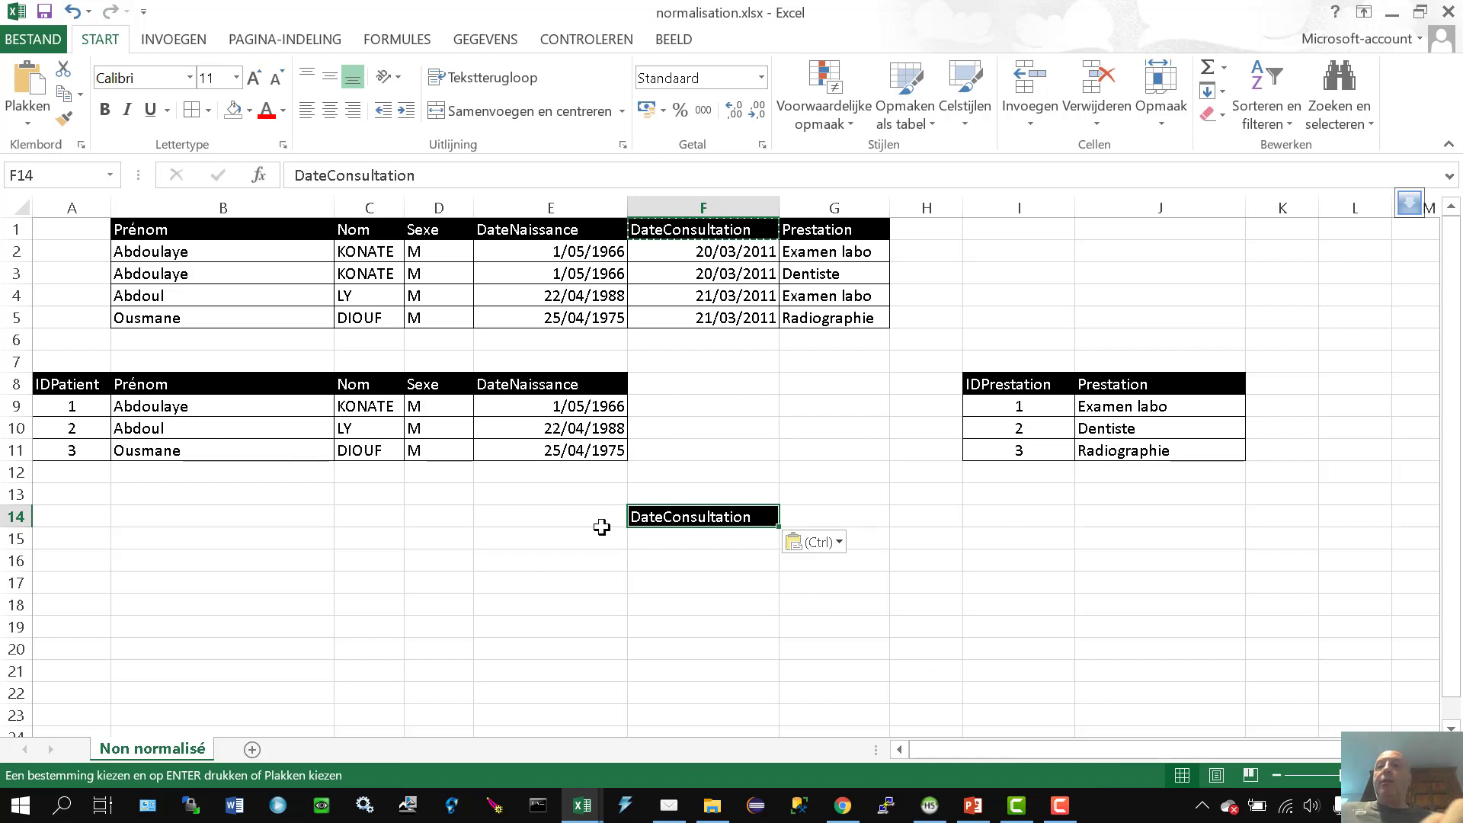
# Copy the IDPatient header into E14 and the IDPrestation header into G14, on either side of DateConsultation
pyautogui.click(91, 390)
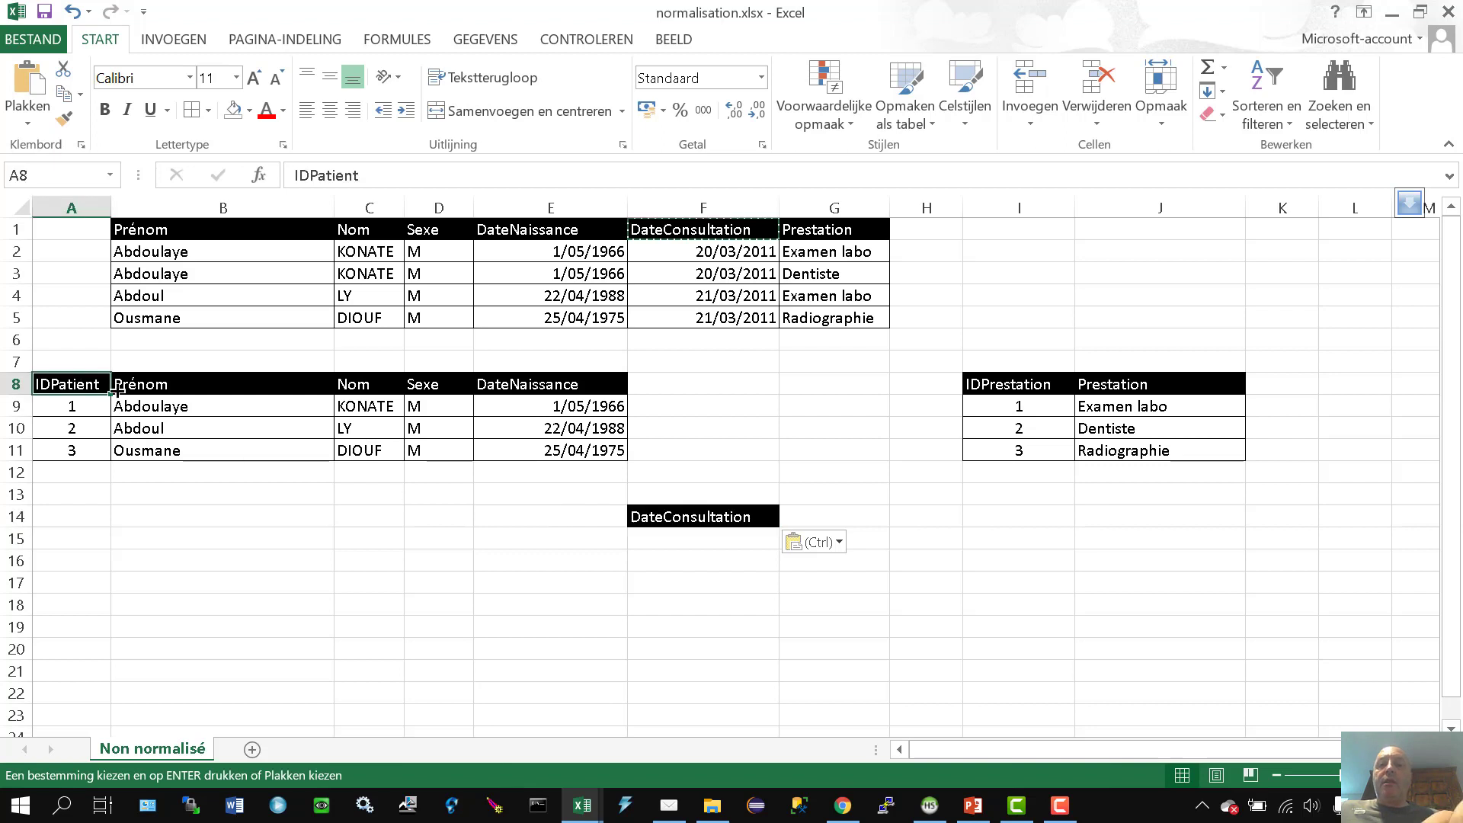
pyautogui.press('Escape')
pyautogui.hotkey('ctrl', 'c')
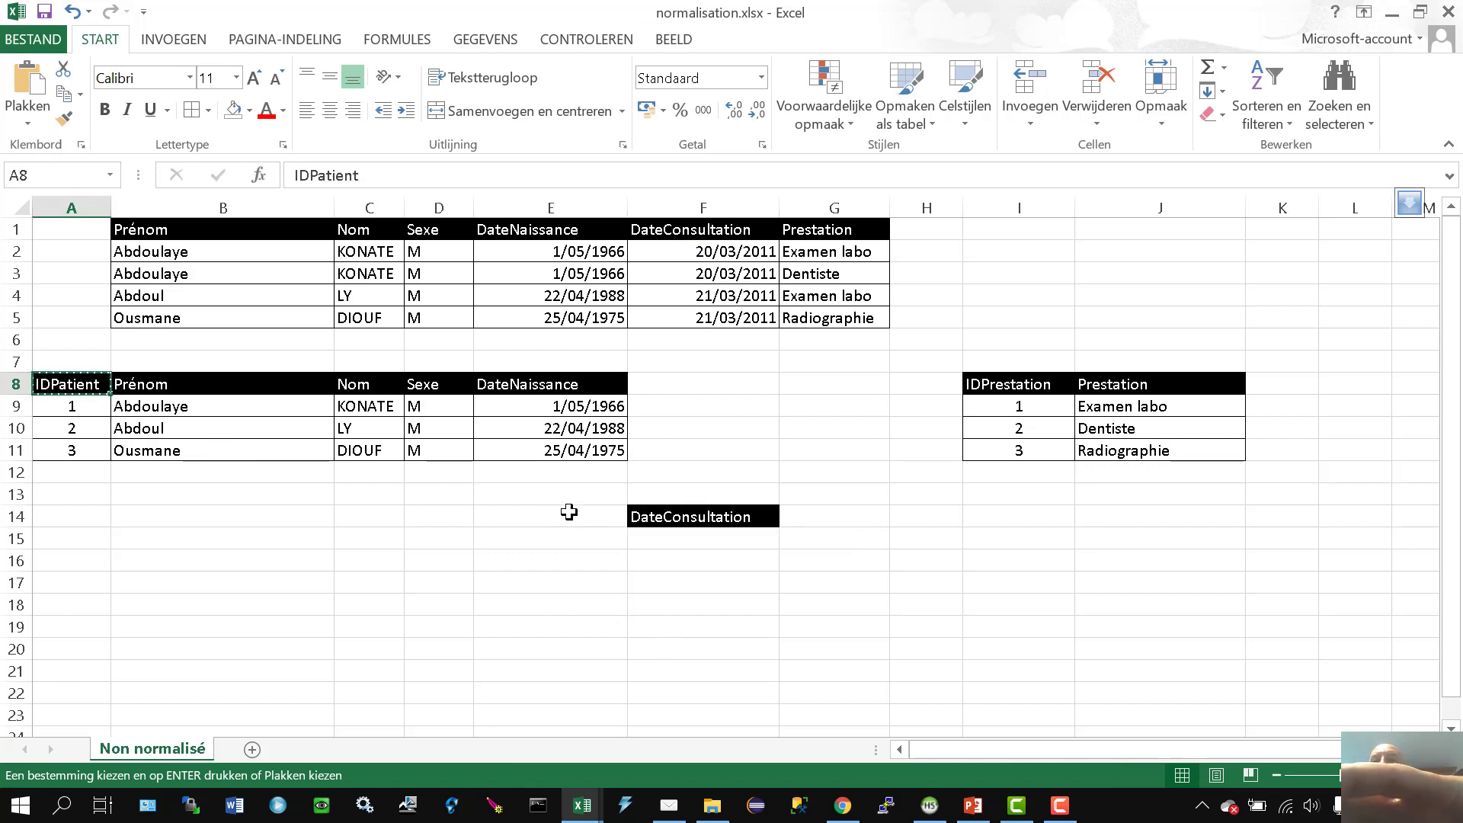
pyautogui.click(569, 512)
pyautogui.hotkey('ctrl', 'v')
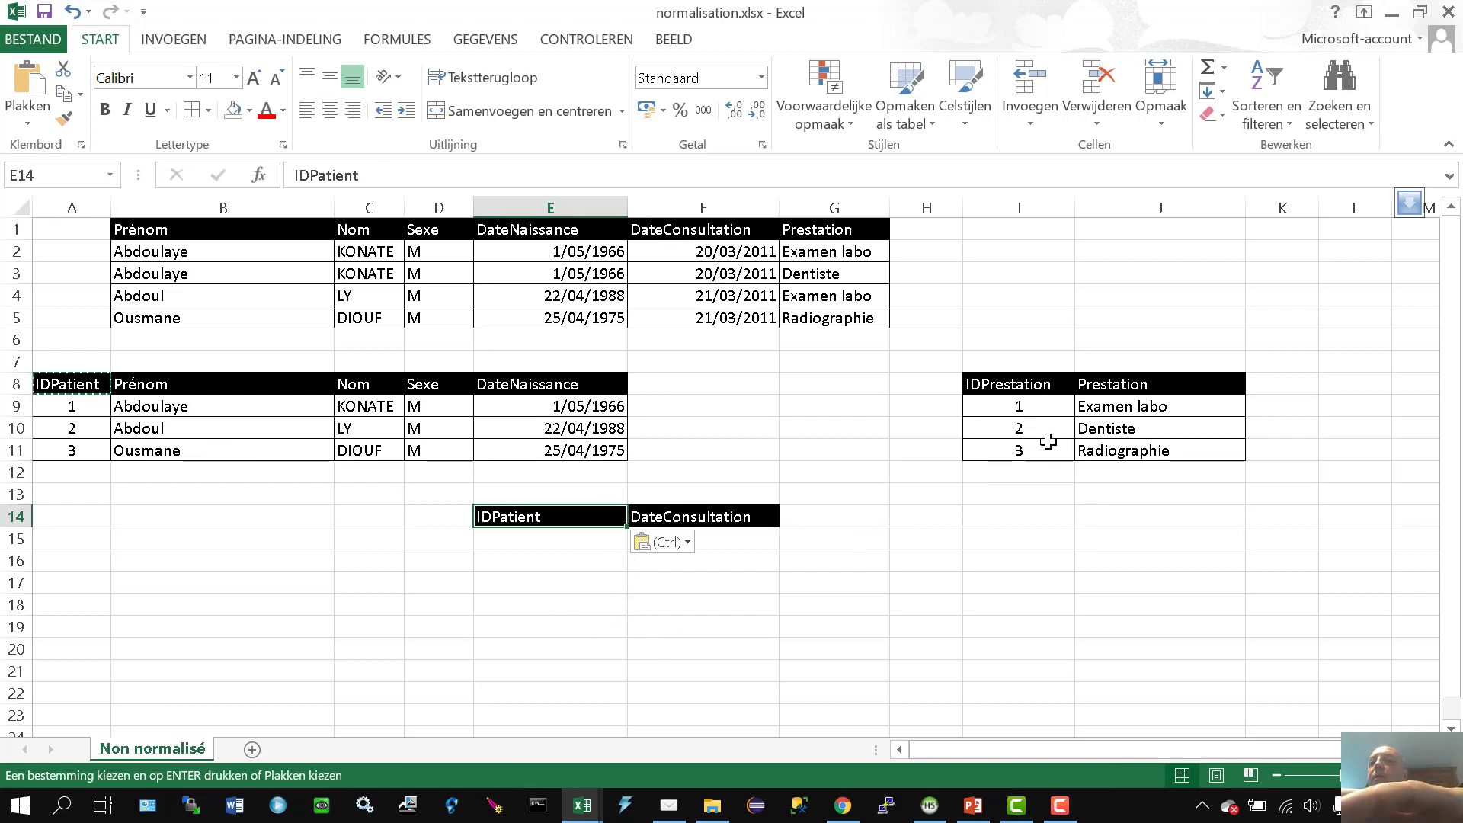
pyautogui.click(1019, 384)
pyautogui.press('Escape')
pyautogui.hotkey('ctrl', 'c')
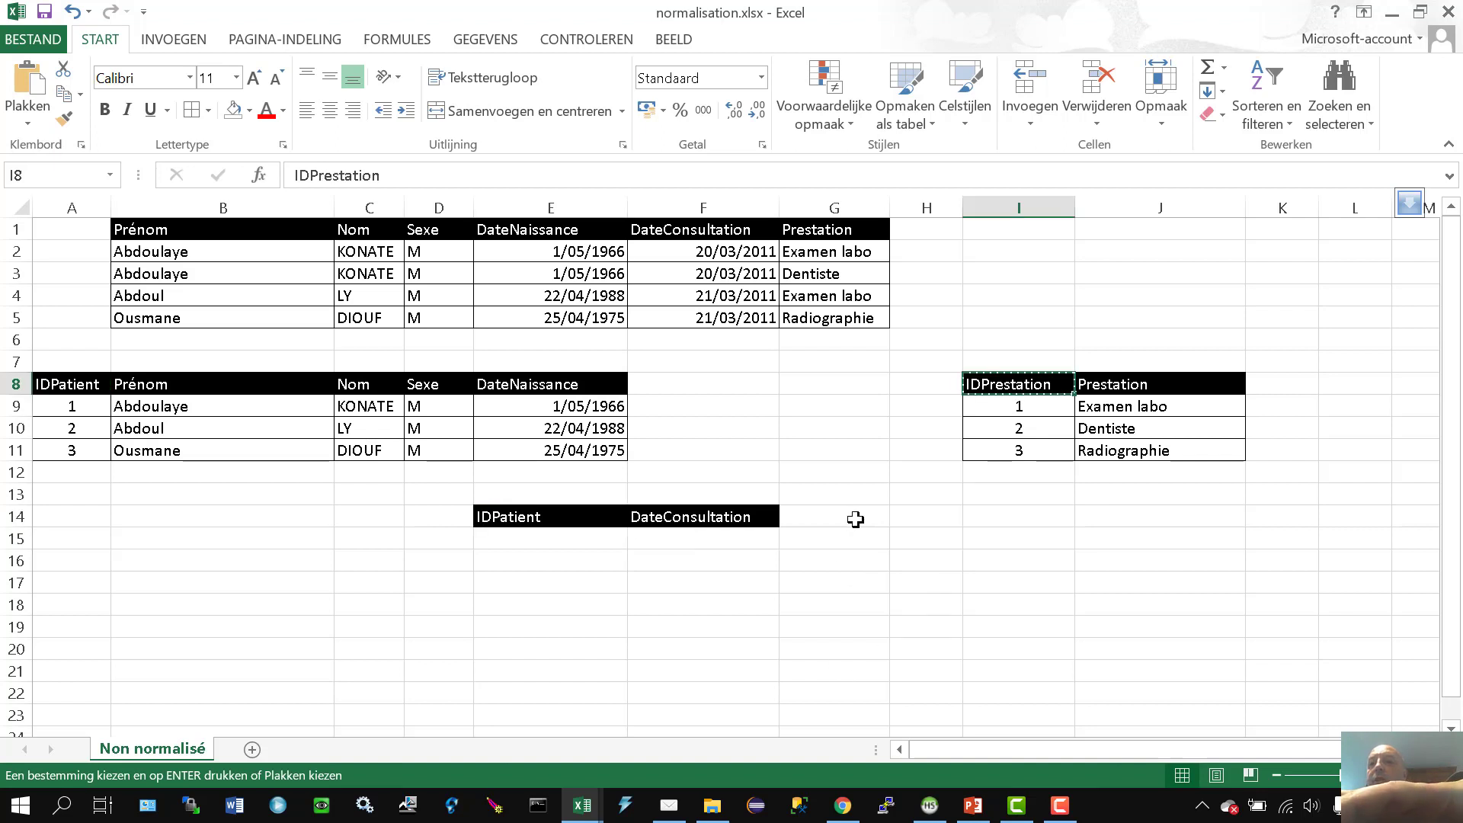
pyautogui.click(854, 517)
pyautogui.hotkey('ctrl', 'v')
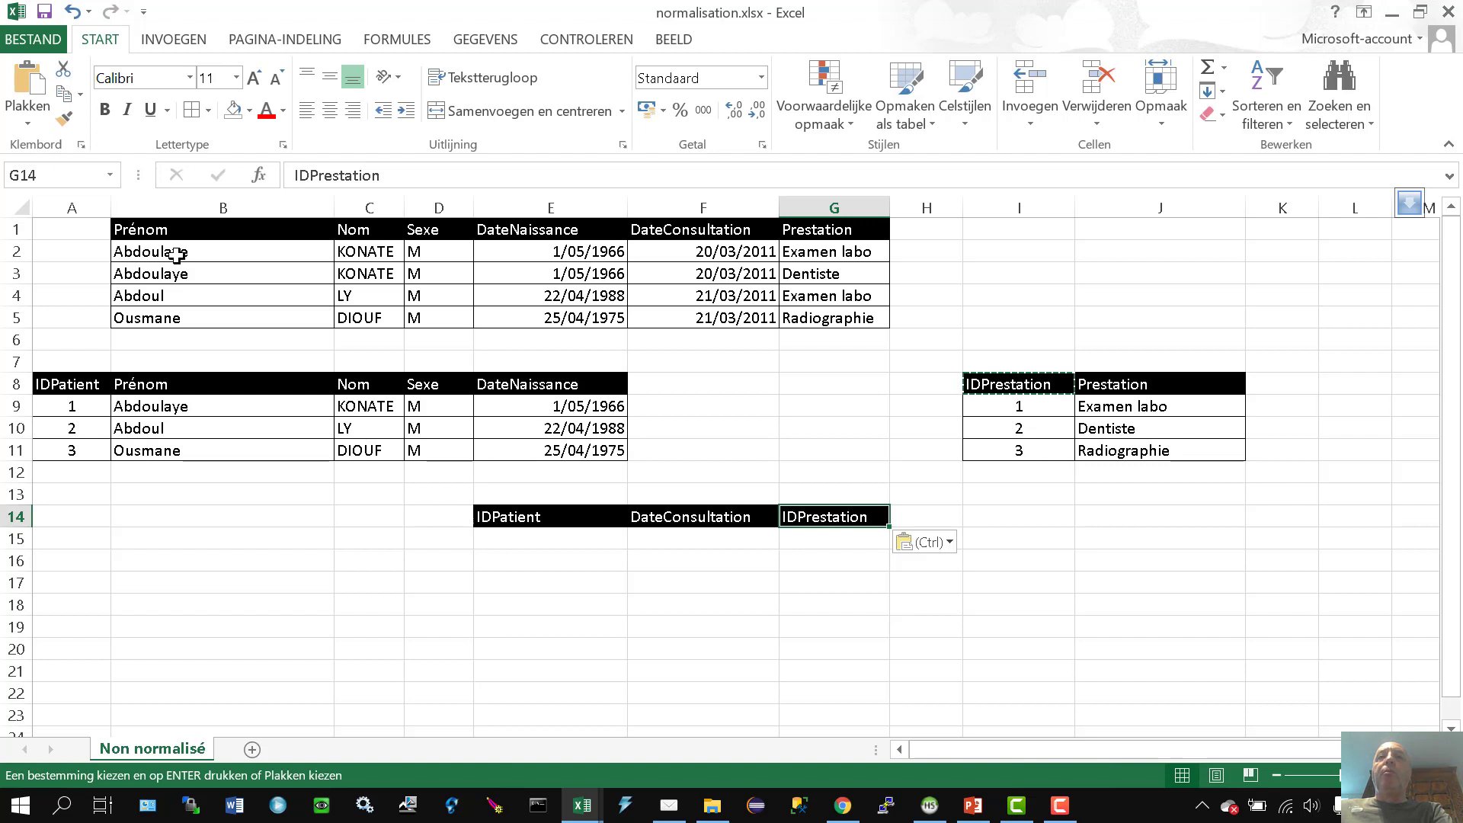
# Enter 1 as the first IDPatient value in cell E15
pyautogui.click(559, 544)
pyautogui.write('1')
pyautogui.press('Tab')
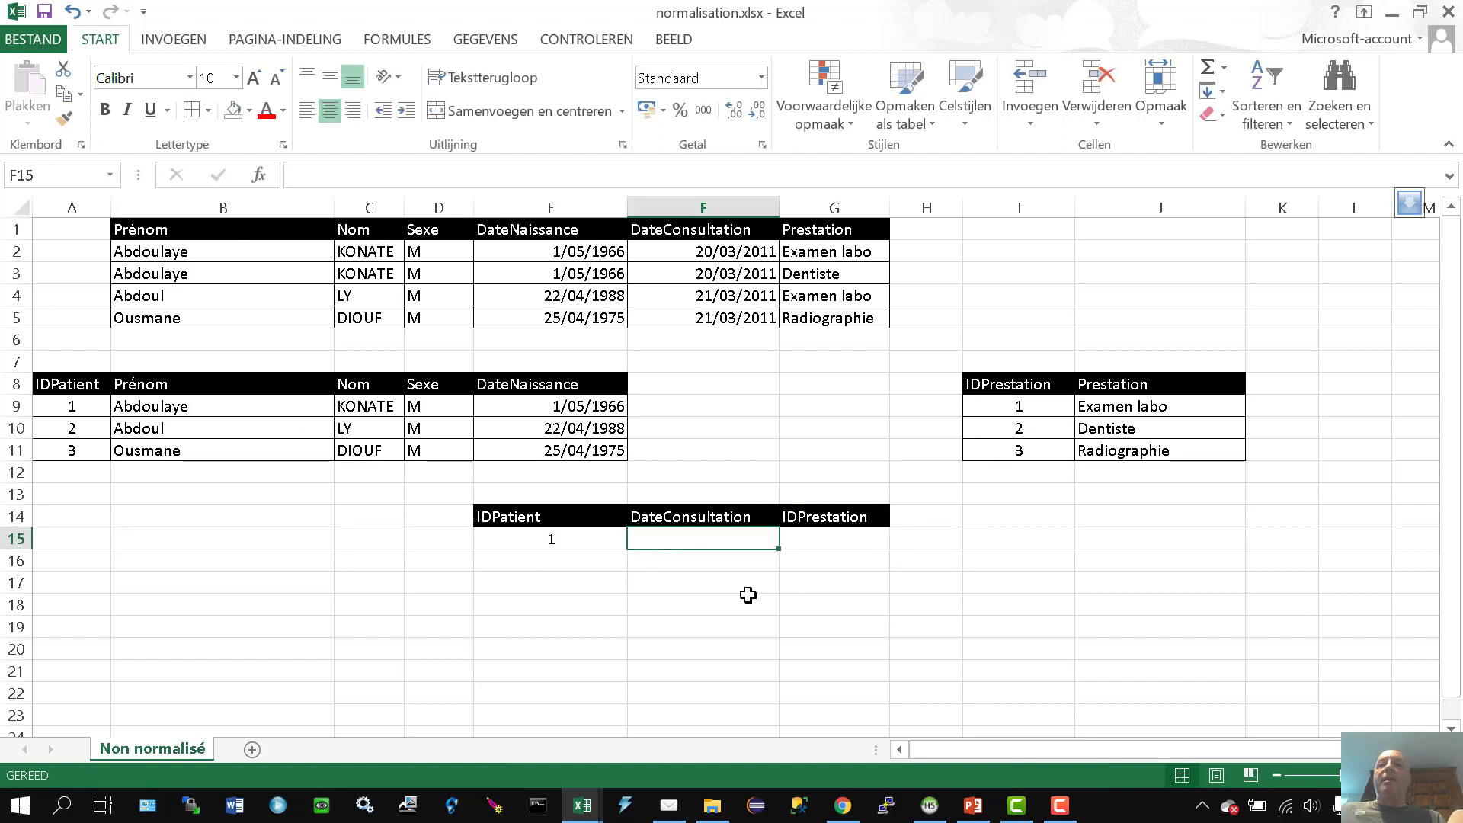
# Copy the four DateConsultation values from F2 to F5 into F15 to F18
pyautogui.moveTo(707, 254); pyautogui.dragTo(714, 313)
pyautogui.hotkey('ctrl', 'c')
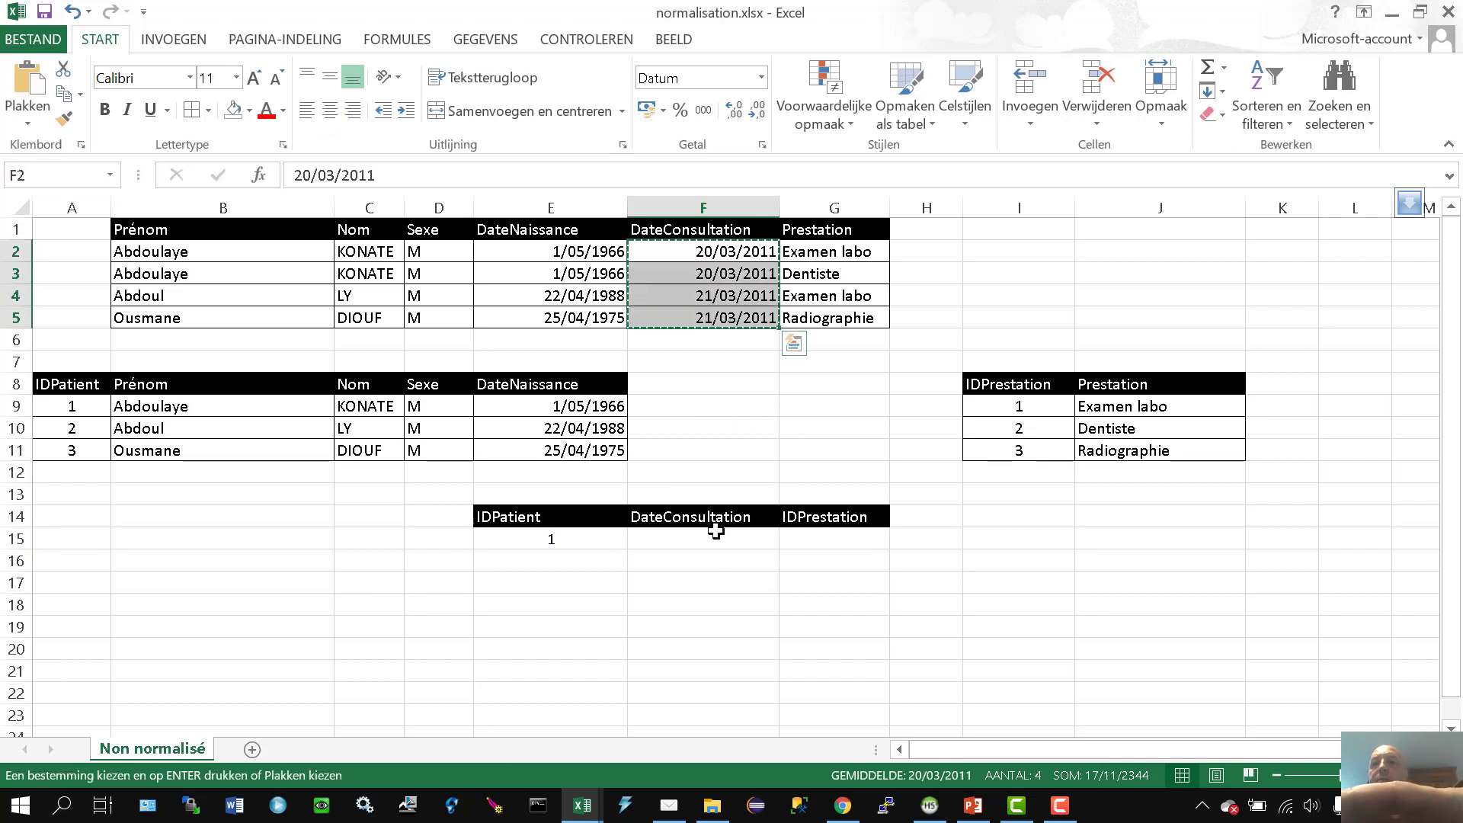
pyautogui.click(714, 538)
pyautogui.hotkey('ctrl', 'v')
# Enter 1 as the first IDPrestation value in cell G15
pyautogui.click(853, 538)
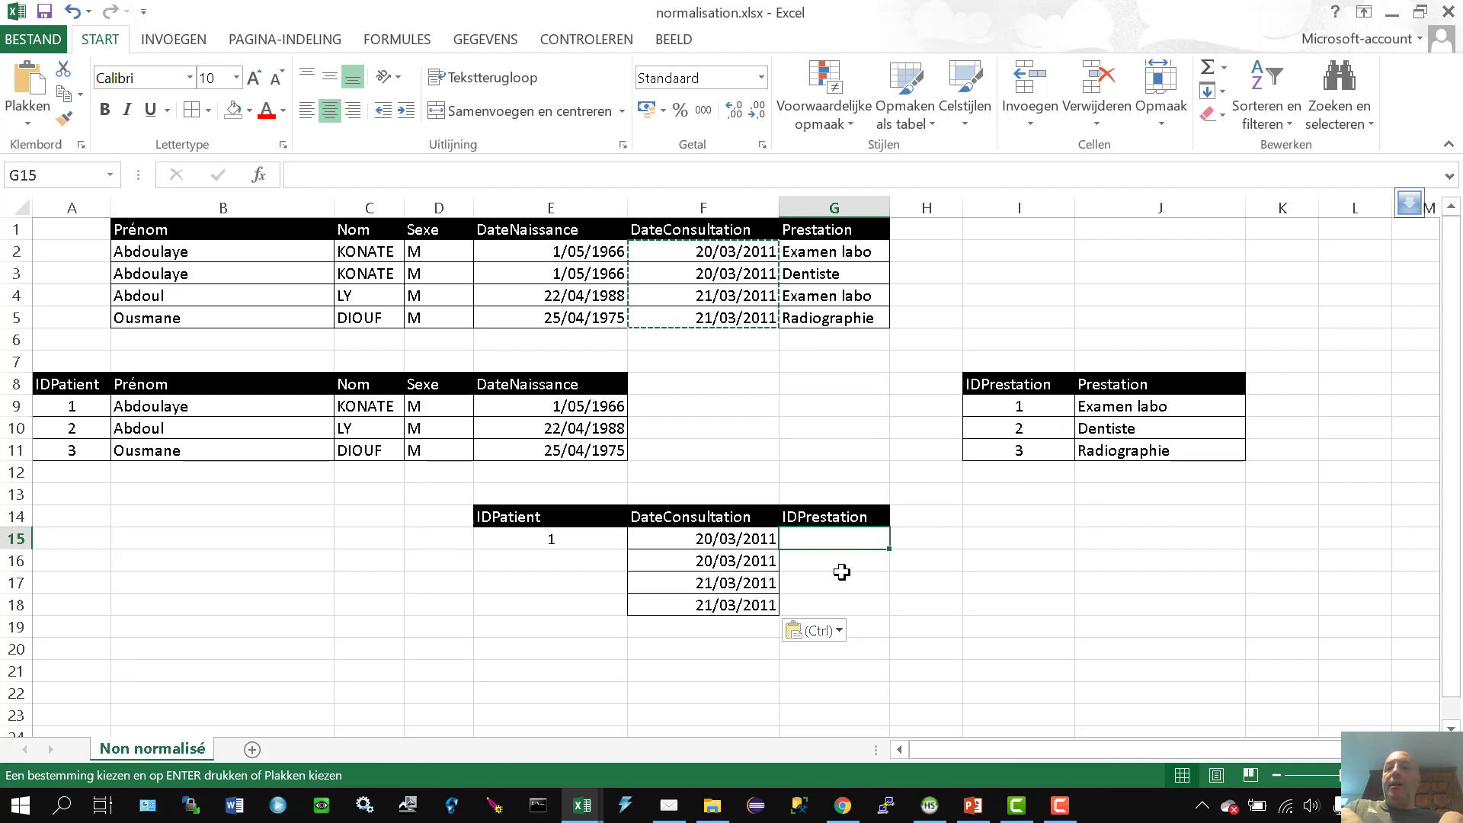
pyautogui.write('1')
pyautogui.press('Return')
pyautogui.press('Return')
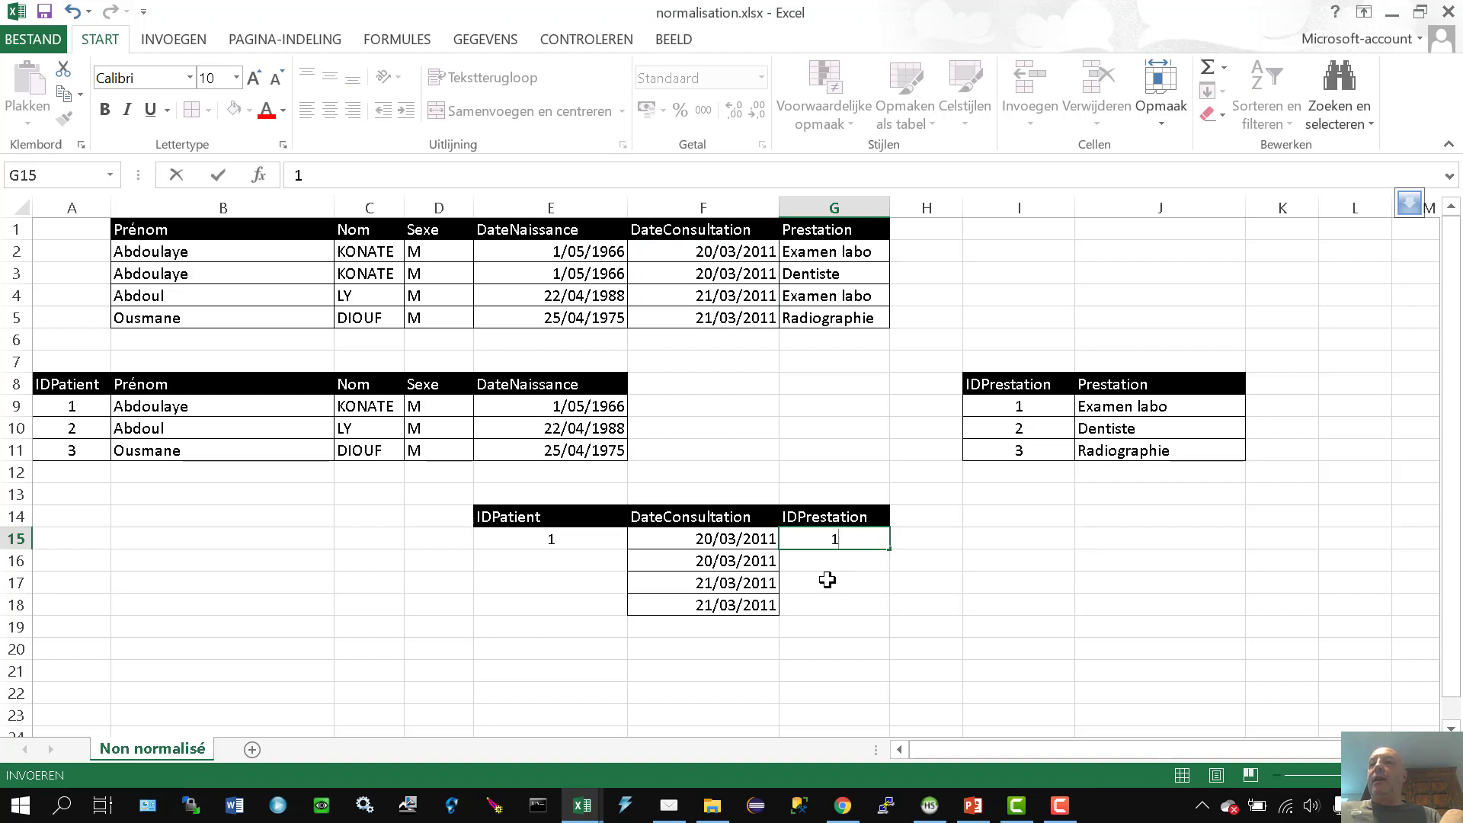
pyautogui.click(839, 538)
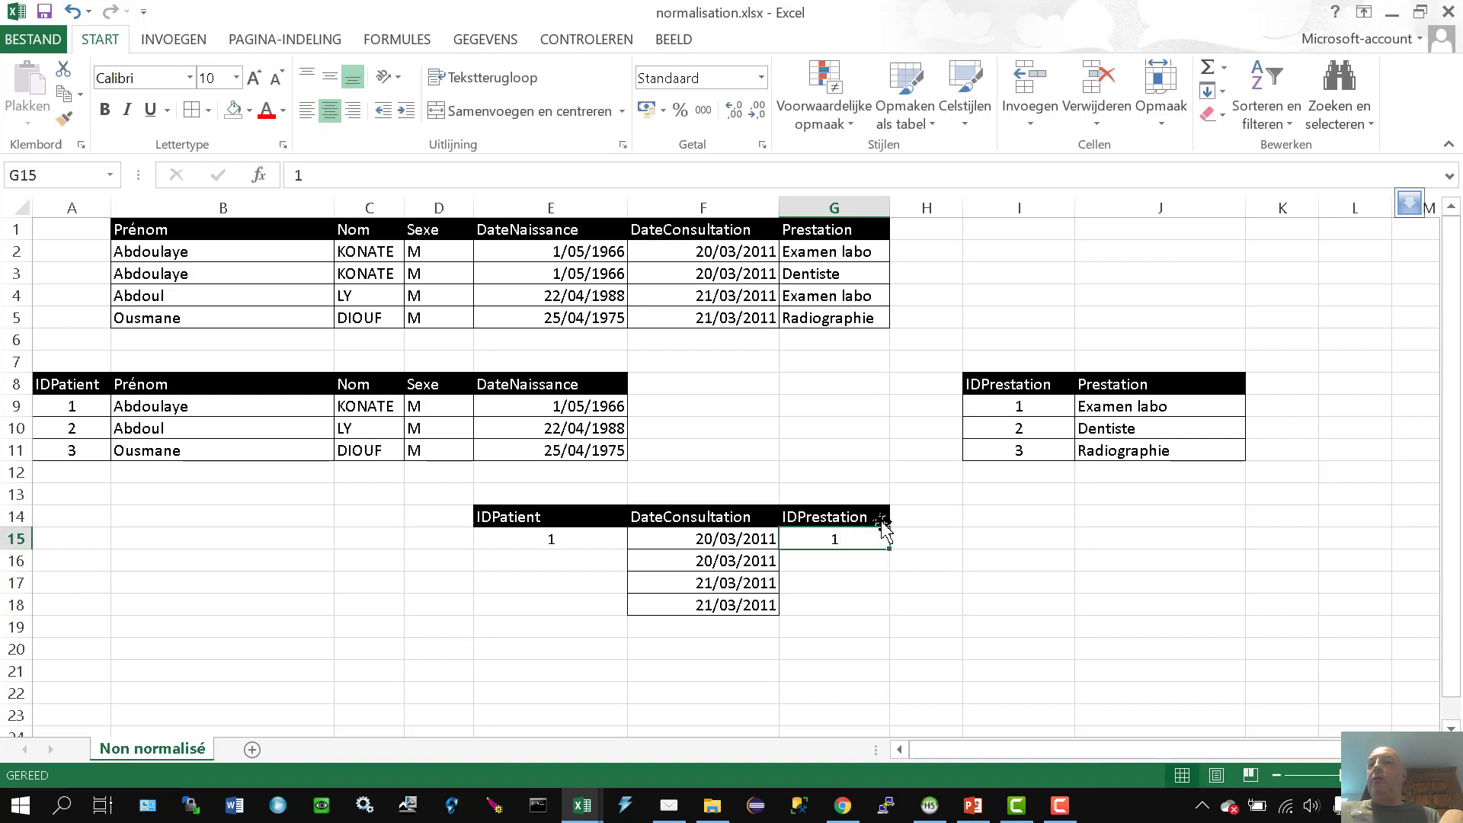
# Fill in row 16 of the consultation table with IDPatient 1 in E16 and IDPrestation 2 in G16
pyautogui.click(1029, 404)
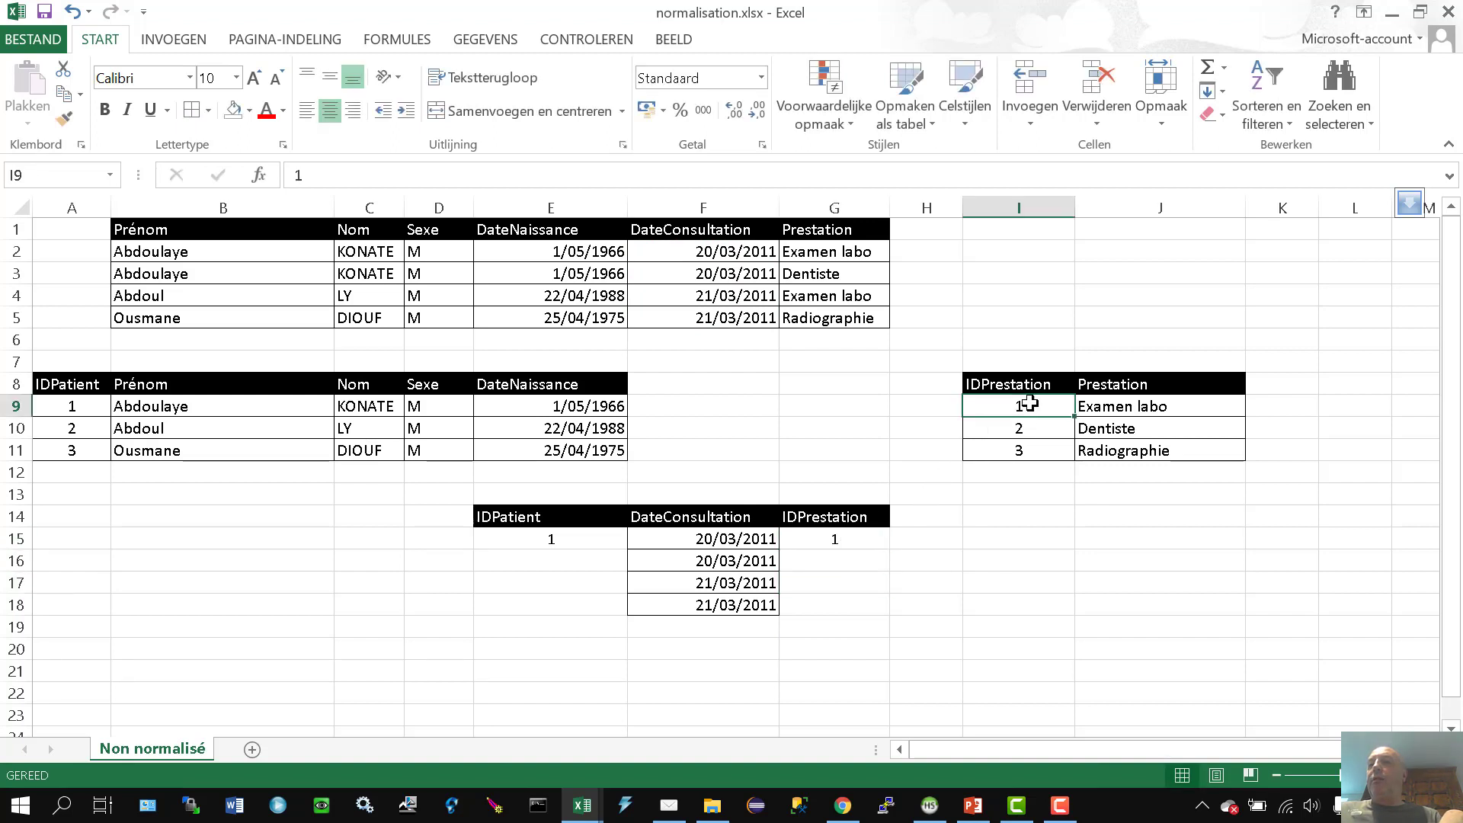
pyautogui.click(562, 564)
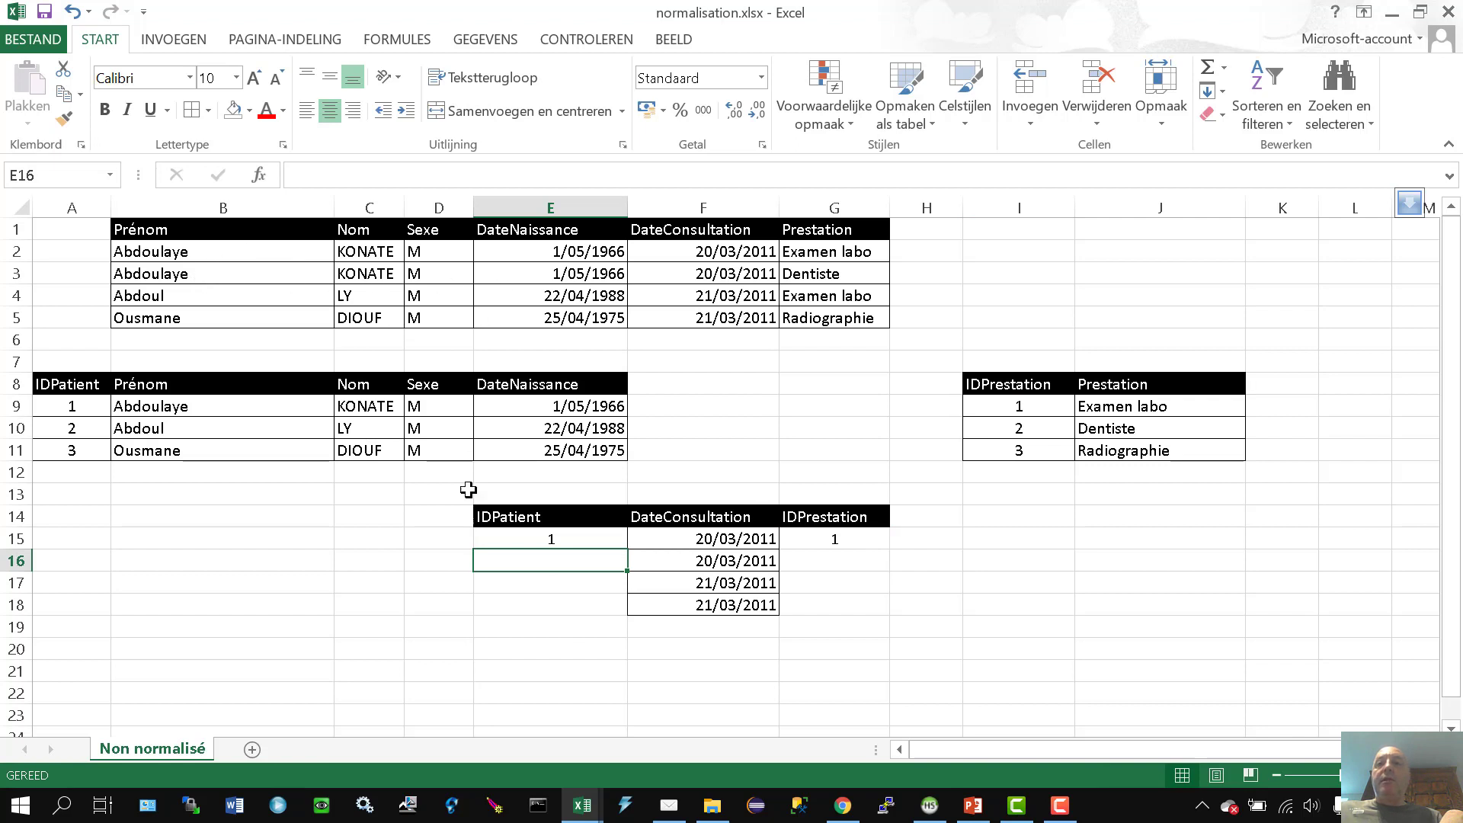
pyautogui.write('1')
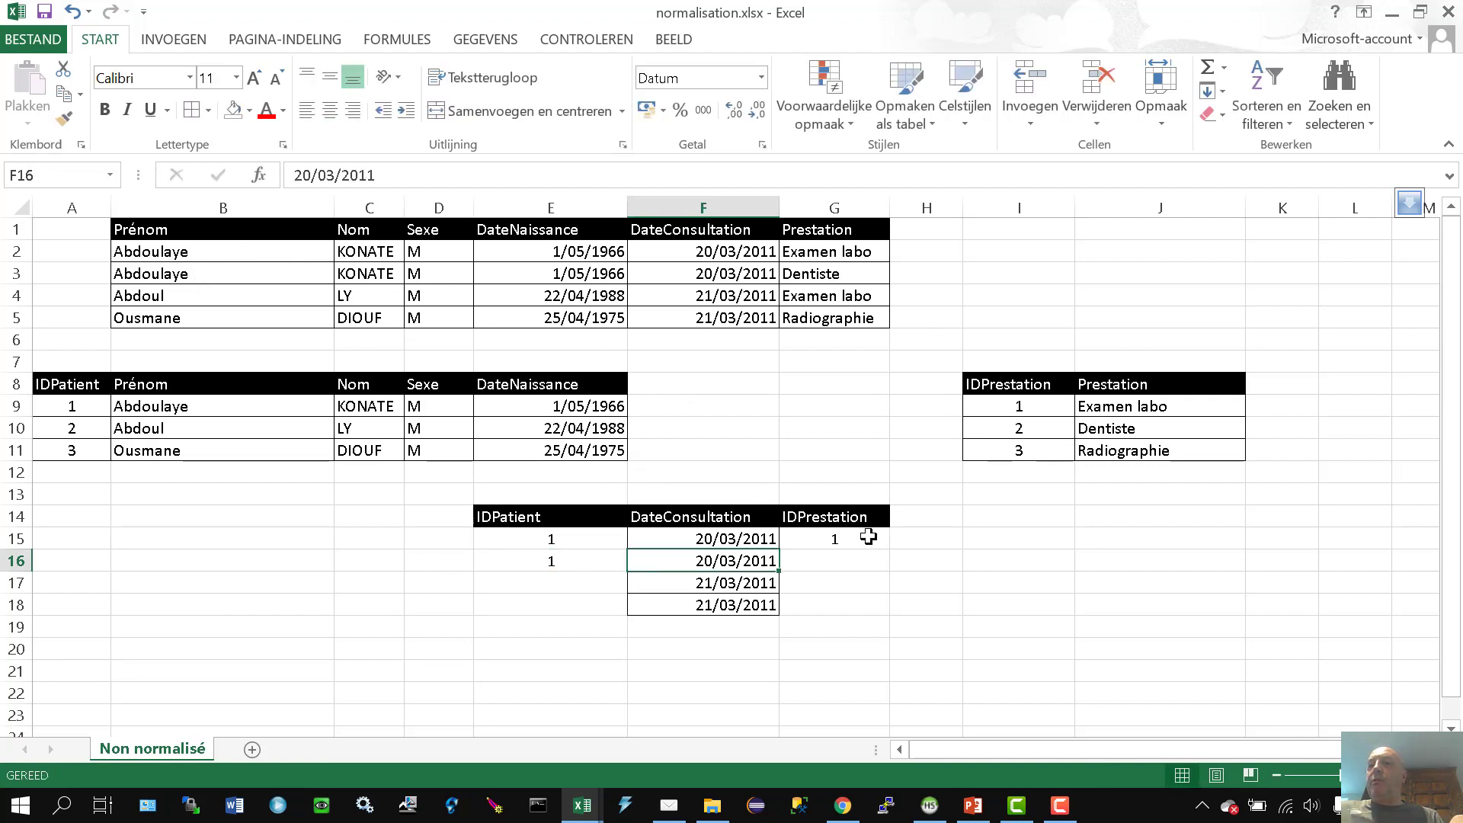
pyautogui.click(851, 562)
pyautogui.write('2')
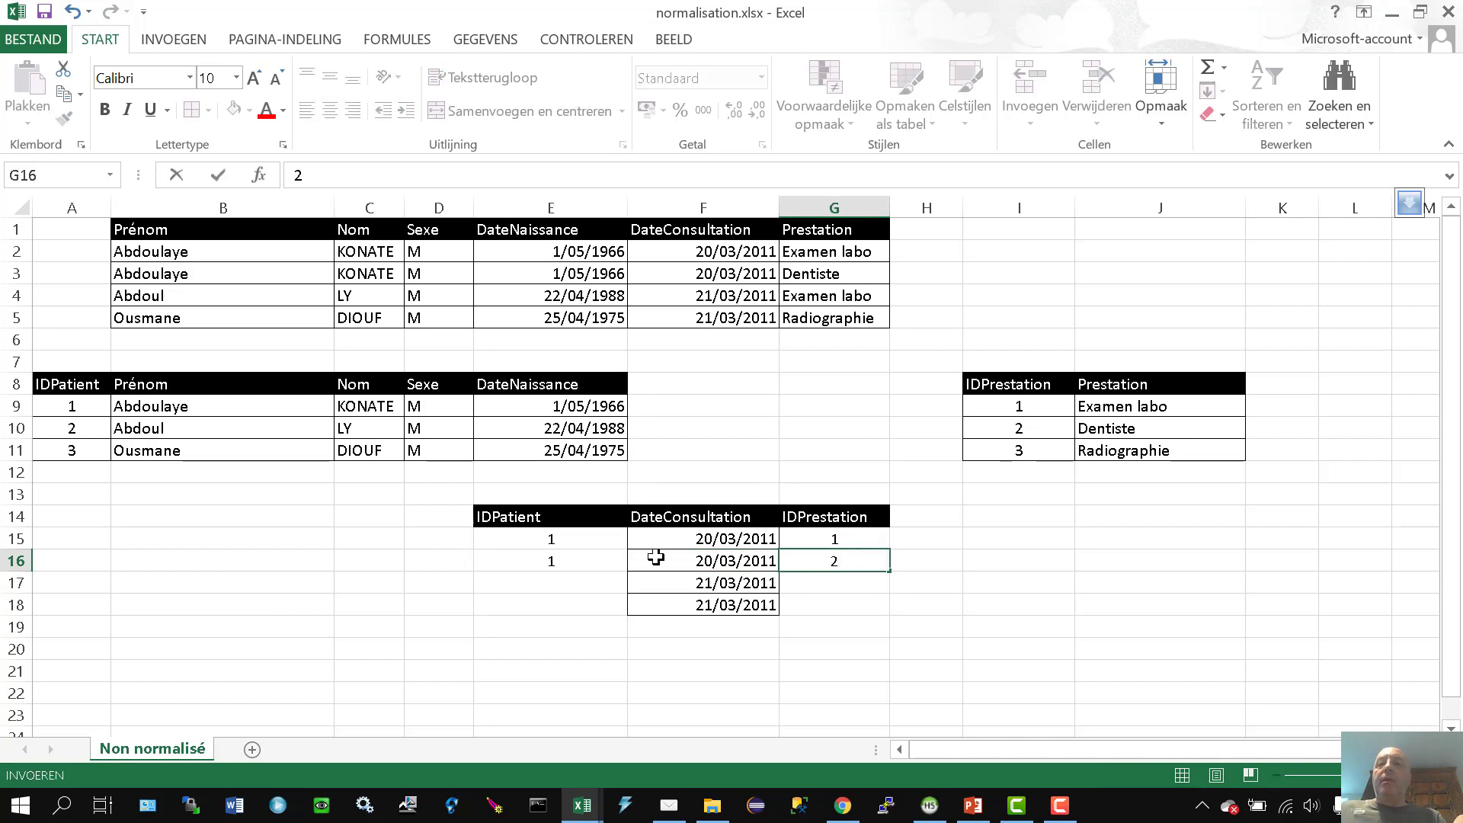
# Fill in row 17 of the consultation table with IDPatient 2 in E17 and IDPrestation 1 in G17
pyautogui.click(558, 581)
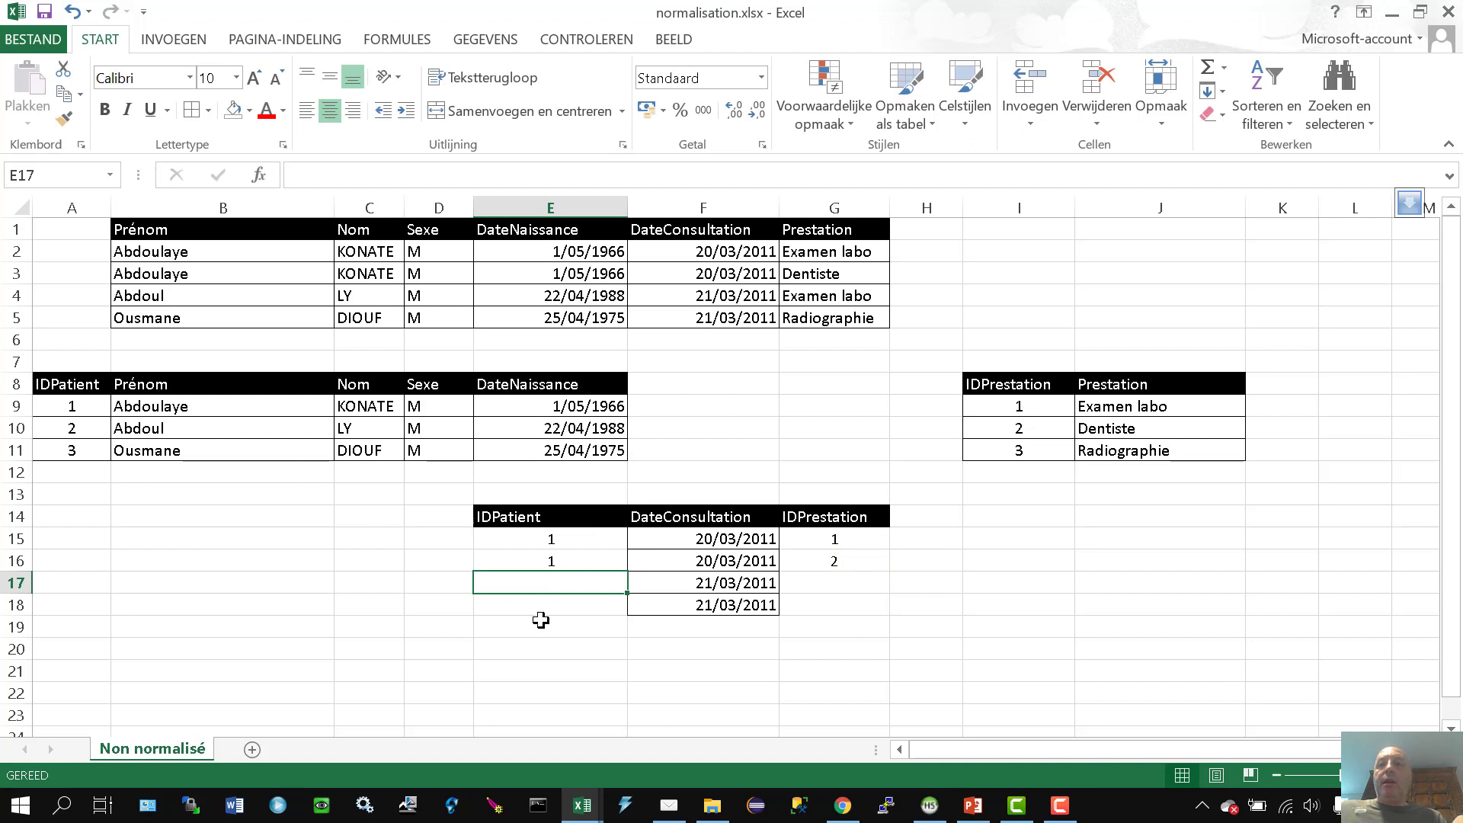
pyautogui.write('2')
pyautogui.press('Tab')
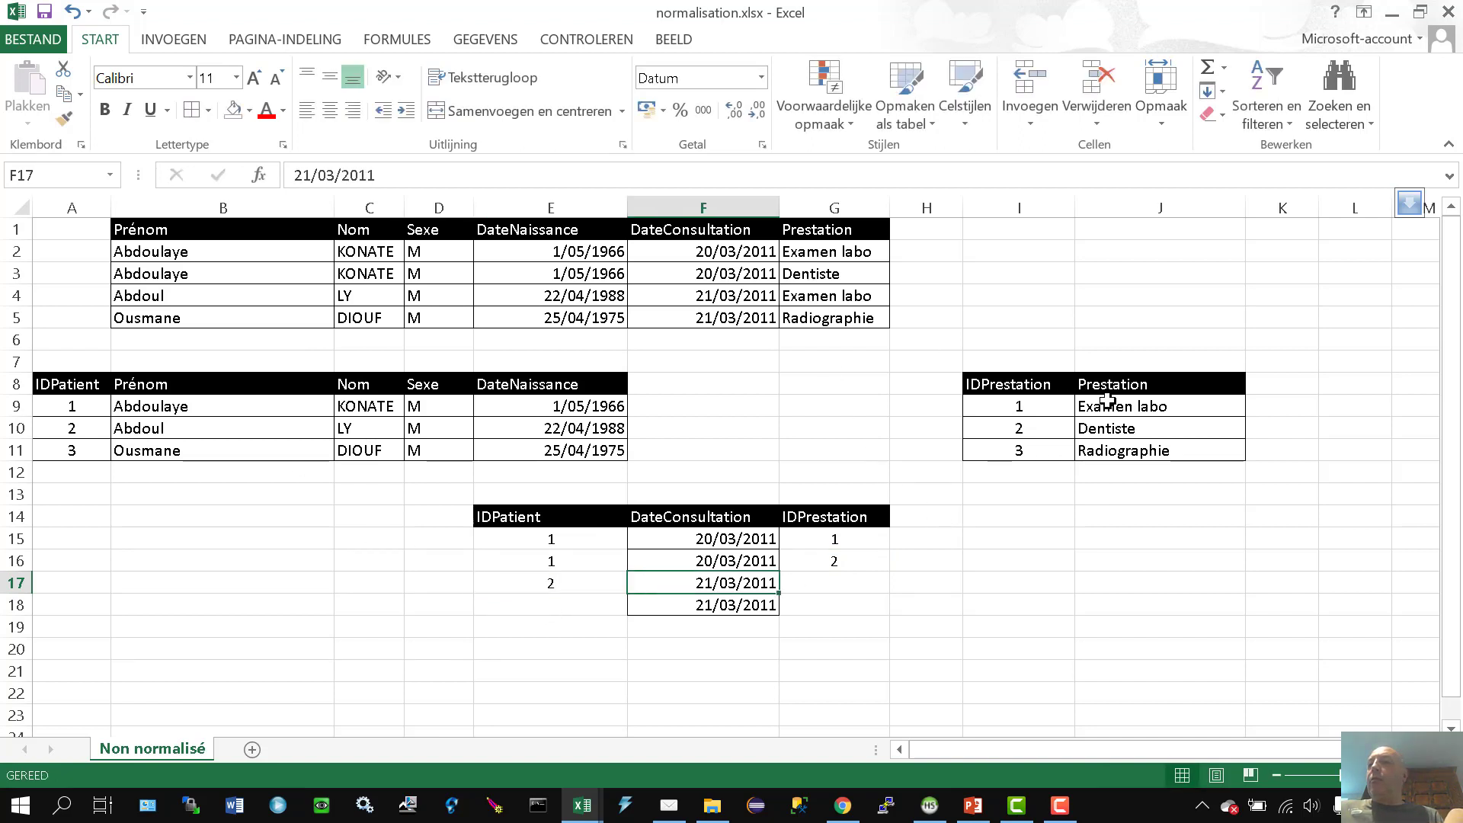
pyautogui.click(832, 583)
pyautogui.write('1')
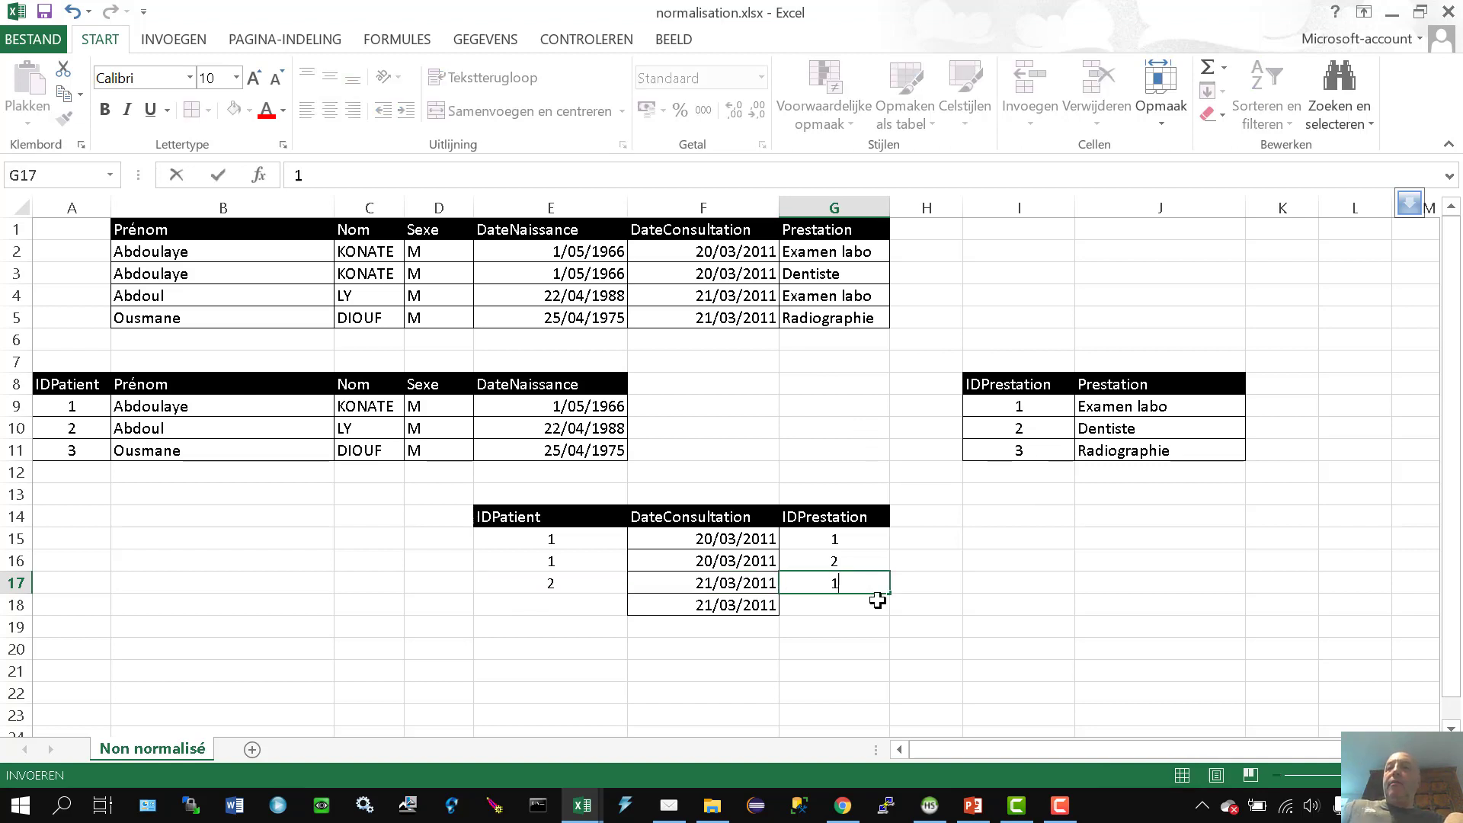
# Enter IDPatient 32 in E18 and IDPrestation 3 in G18, and add borders to all cells of E15:G18
pyautogui.click(206, 322)
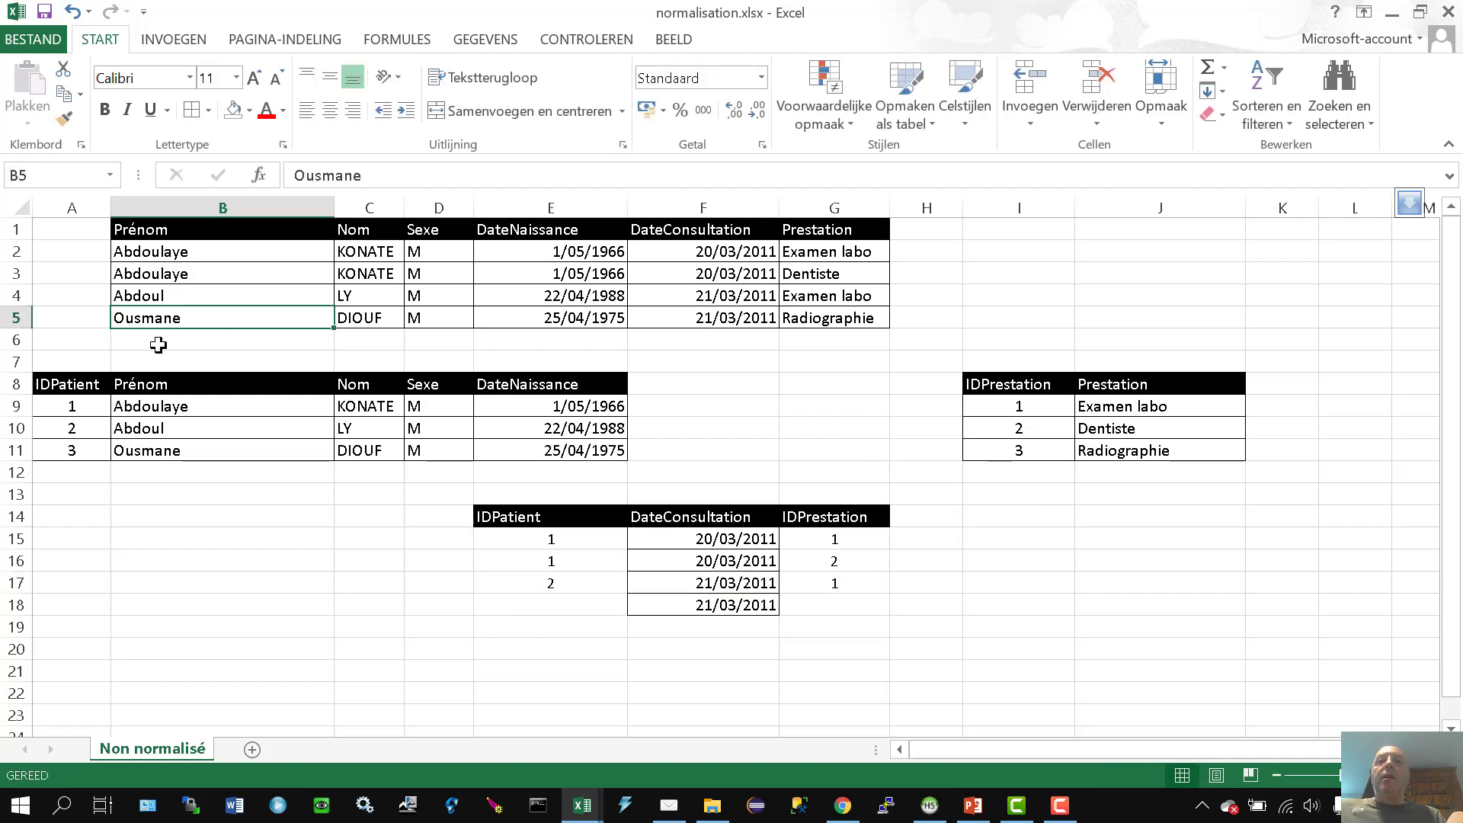
pyautogui.click(539, 611)
pyautogui.write('32')
pyautogui.press('Tab')
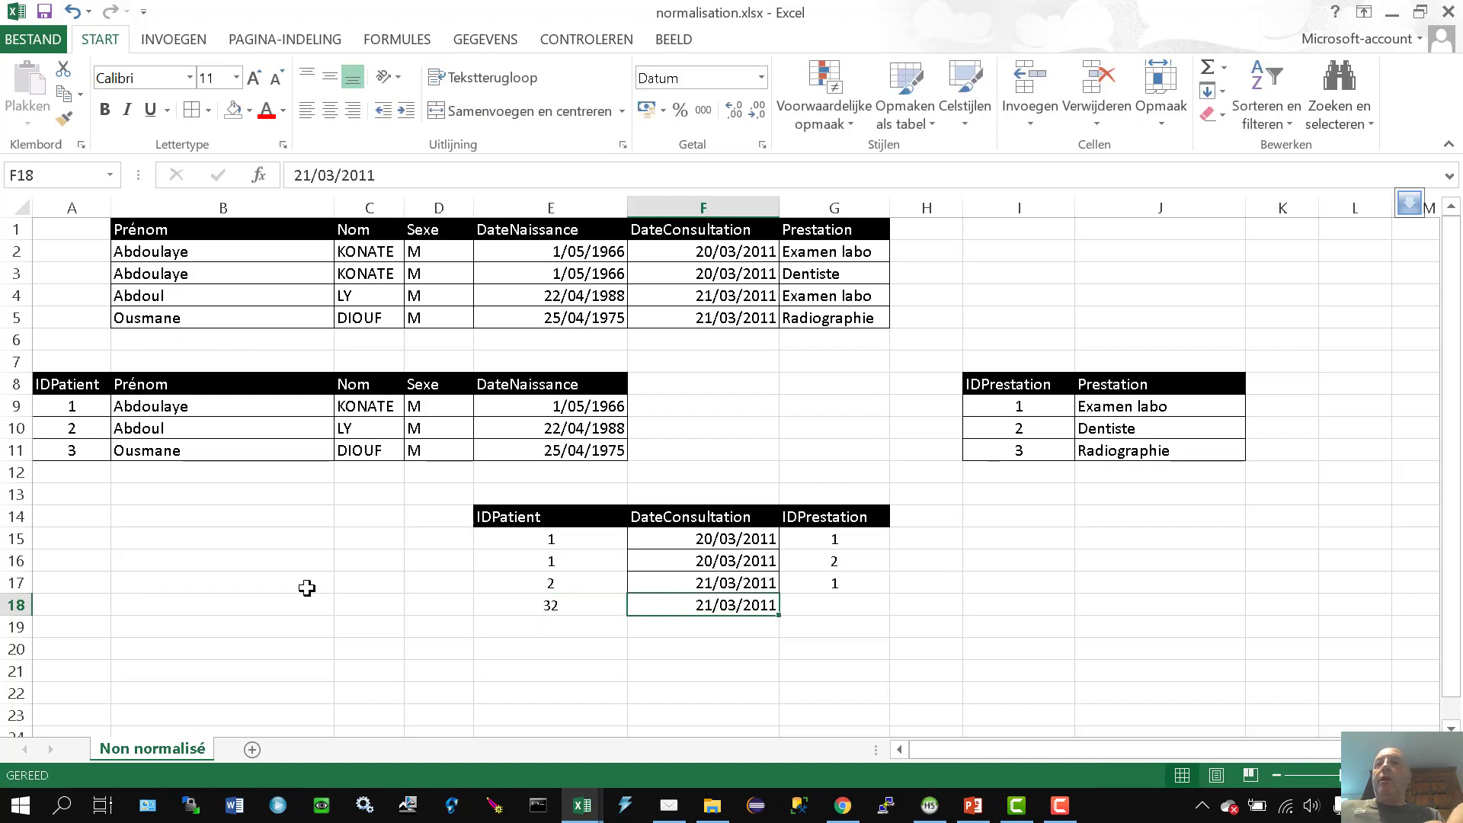
pyautogui.click(877, 606)
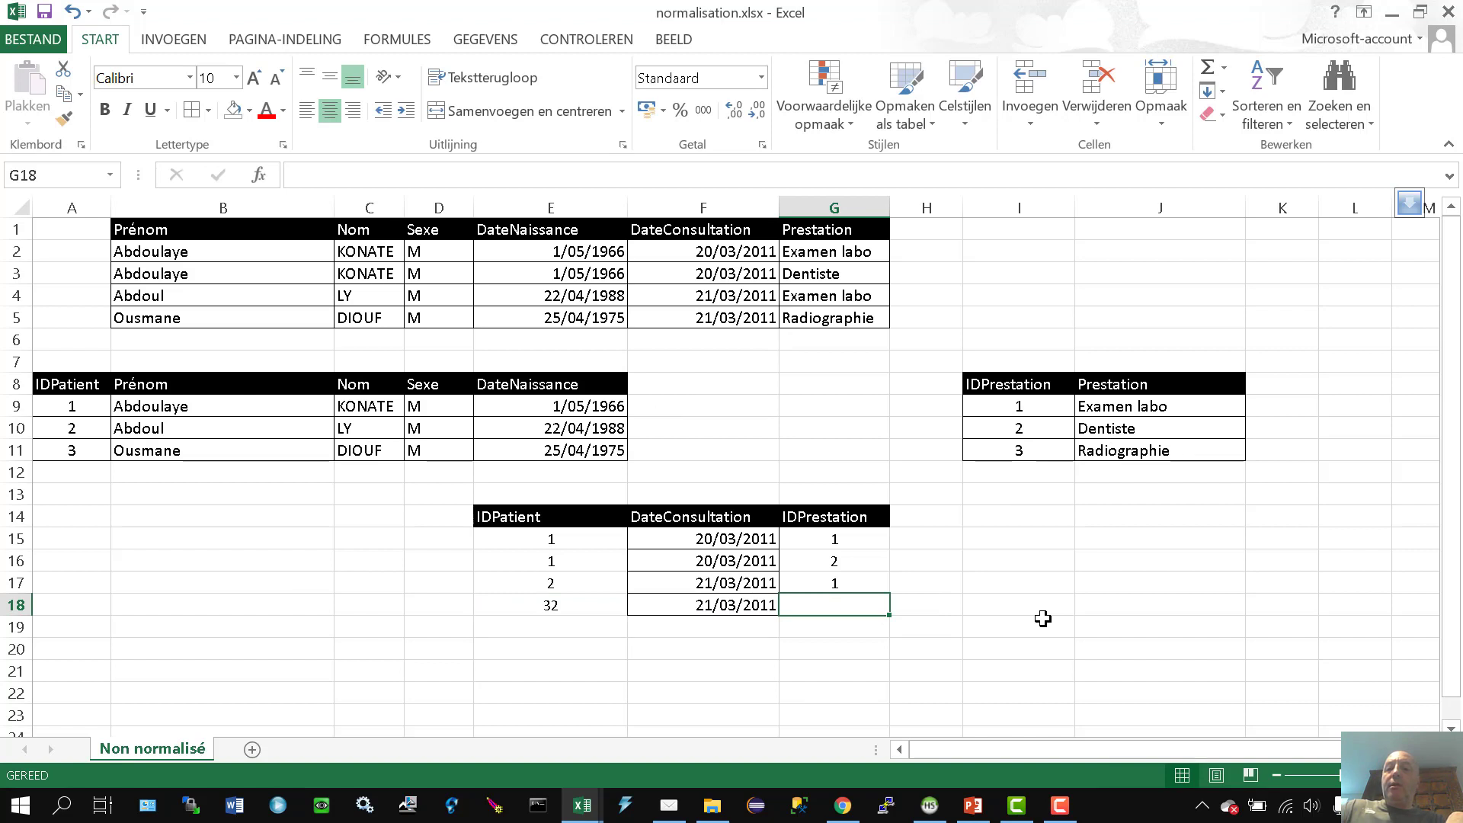
pyautogui.write('3')
pyautogui.moveTo(568, 539); pyautogui.dragTo(830, 606)
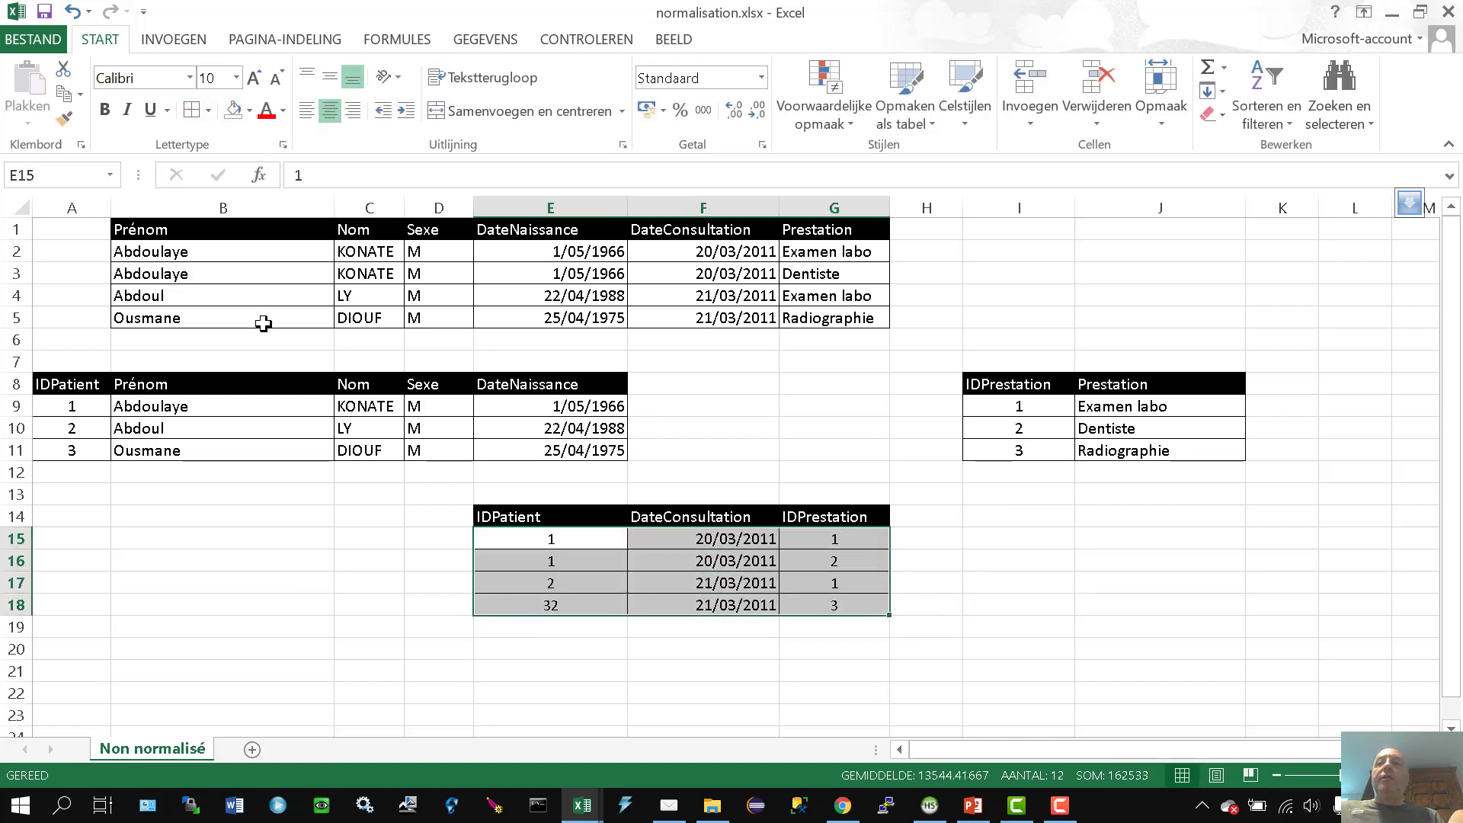
pyautogui.click(301, 537)
# Give the range A8:J18 holding the three normalised tables a yellow fill and black text
pyautogui.moveTo(51, 381); pyautogui.dragTo(1191, 595)
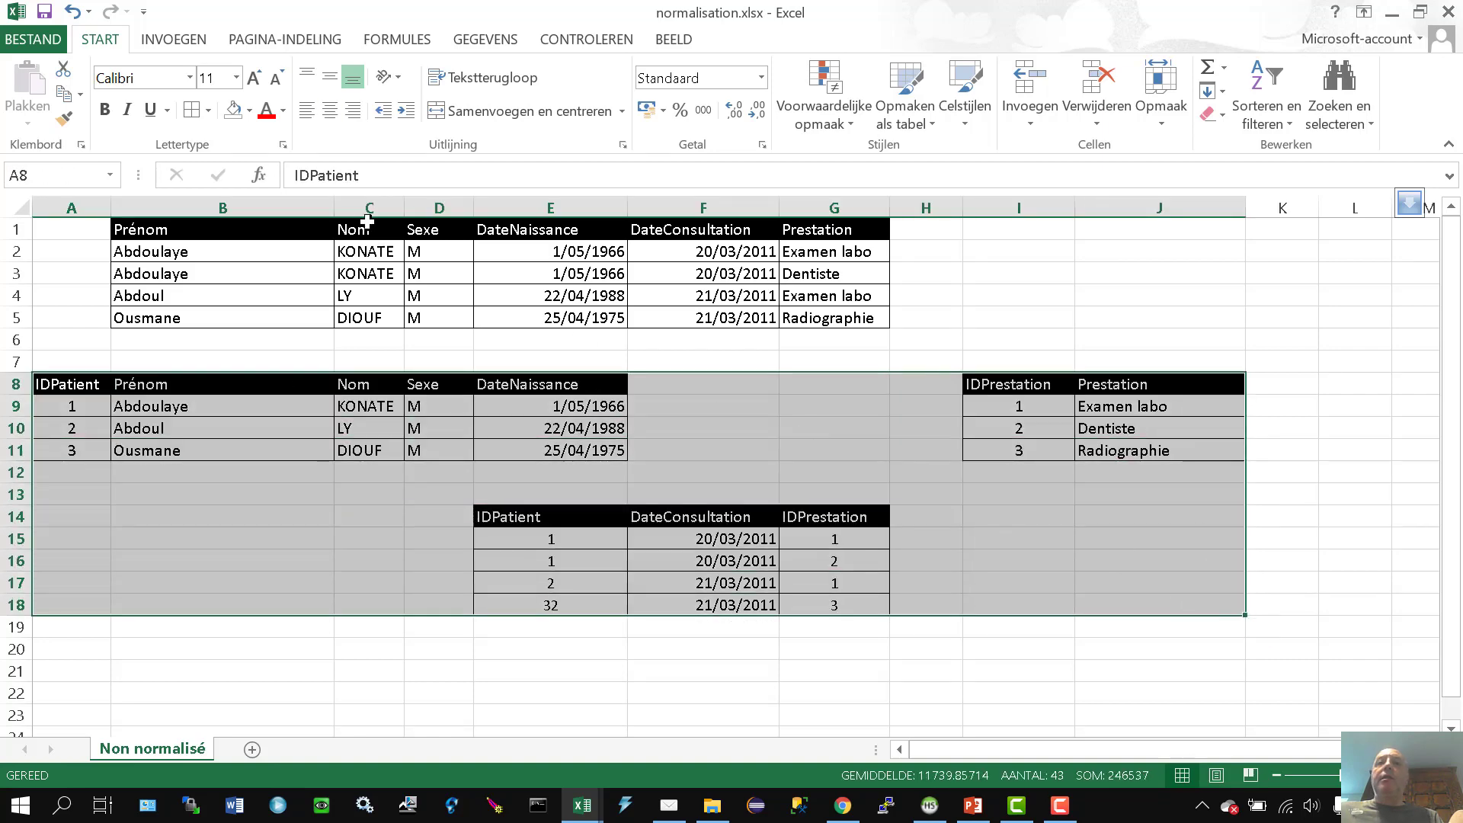
pyautogui.click(249, 111)
pyautogui.click(282, 278)
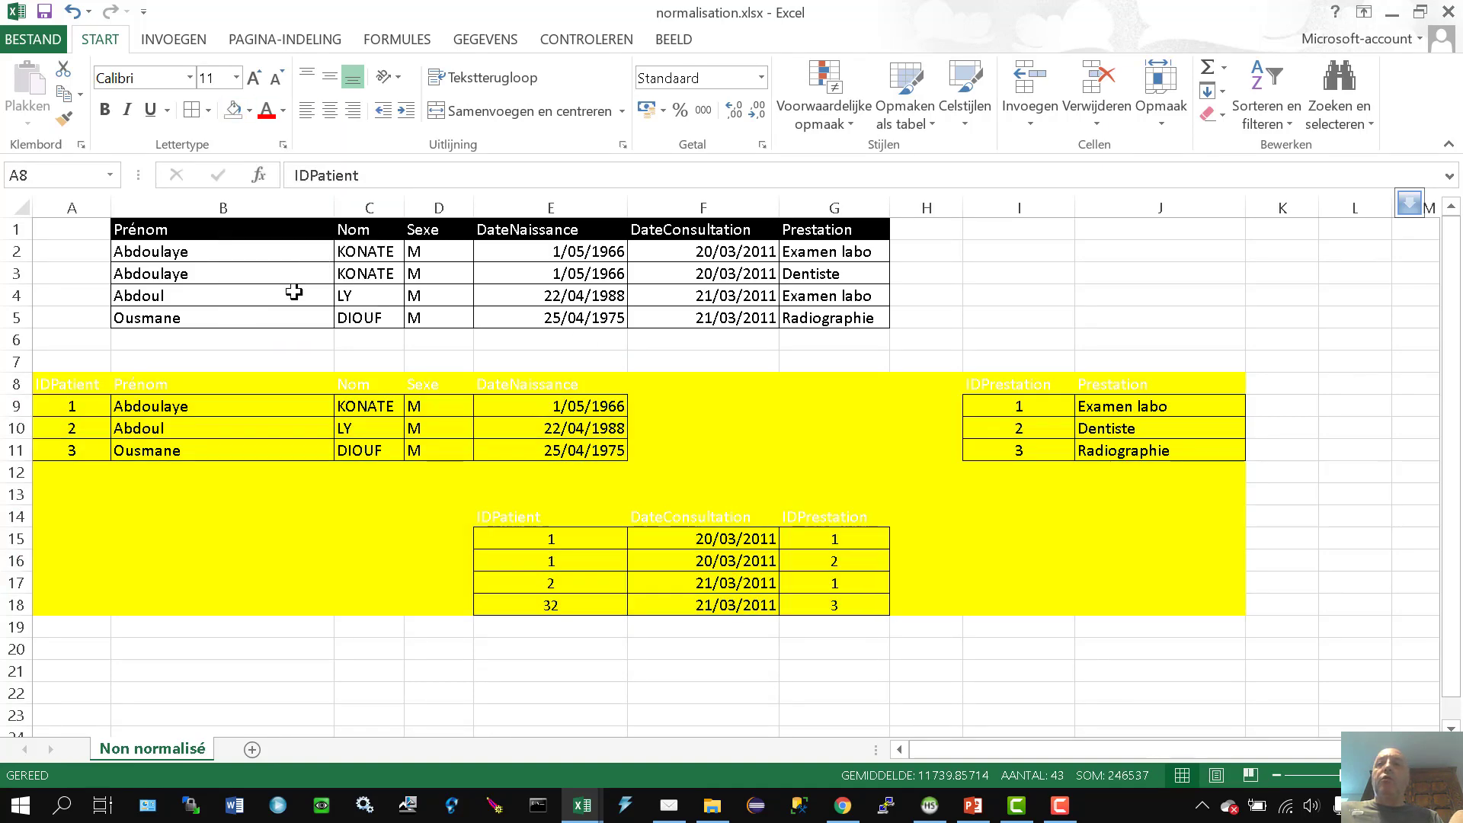
pyautogui.click(283, 111)
pyautogui.click(281, 184)
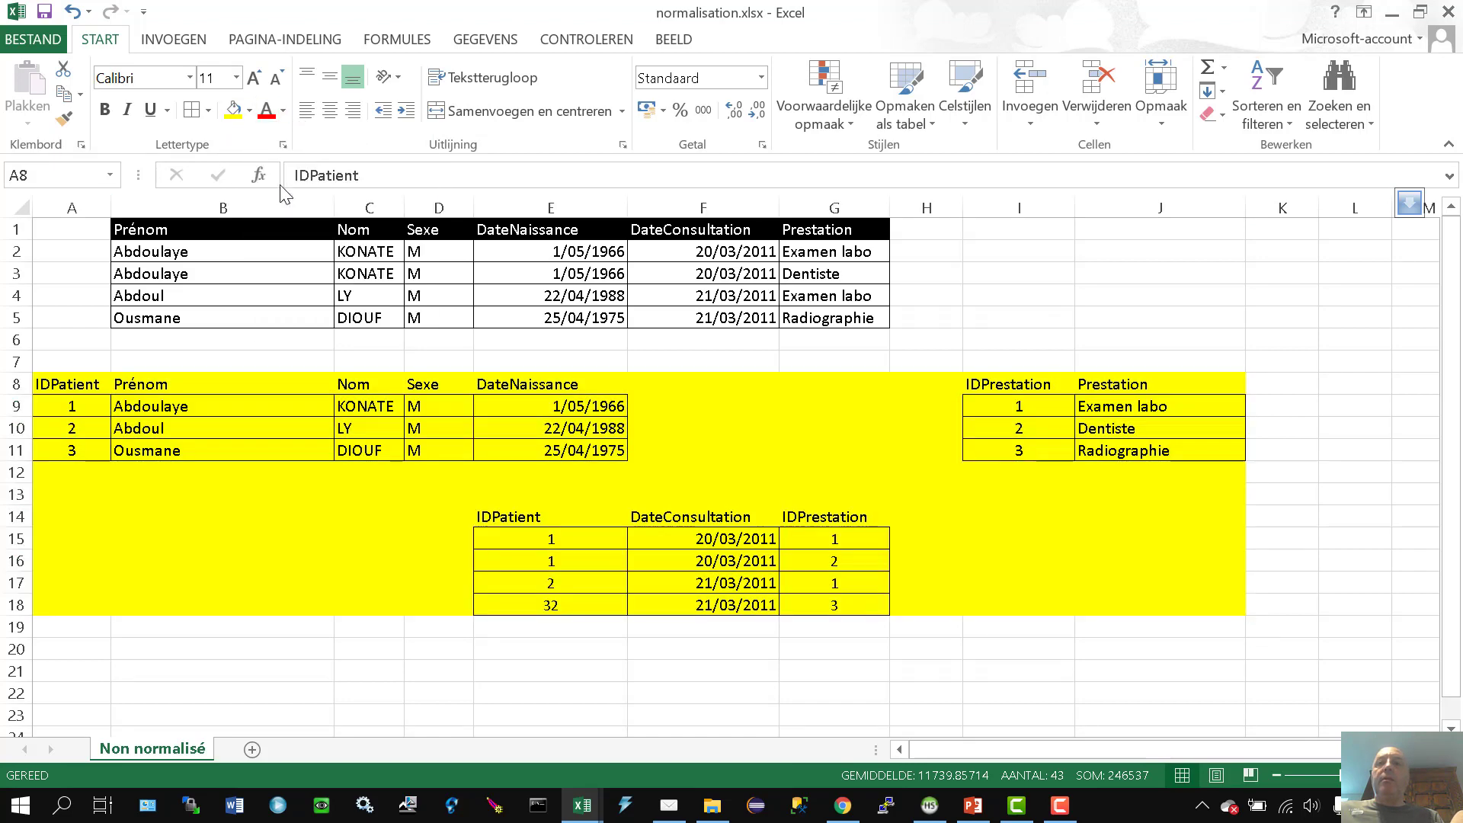
pyautogui.click(590, 641)
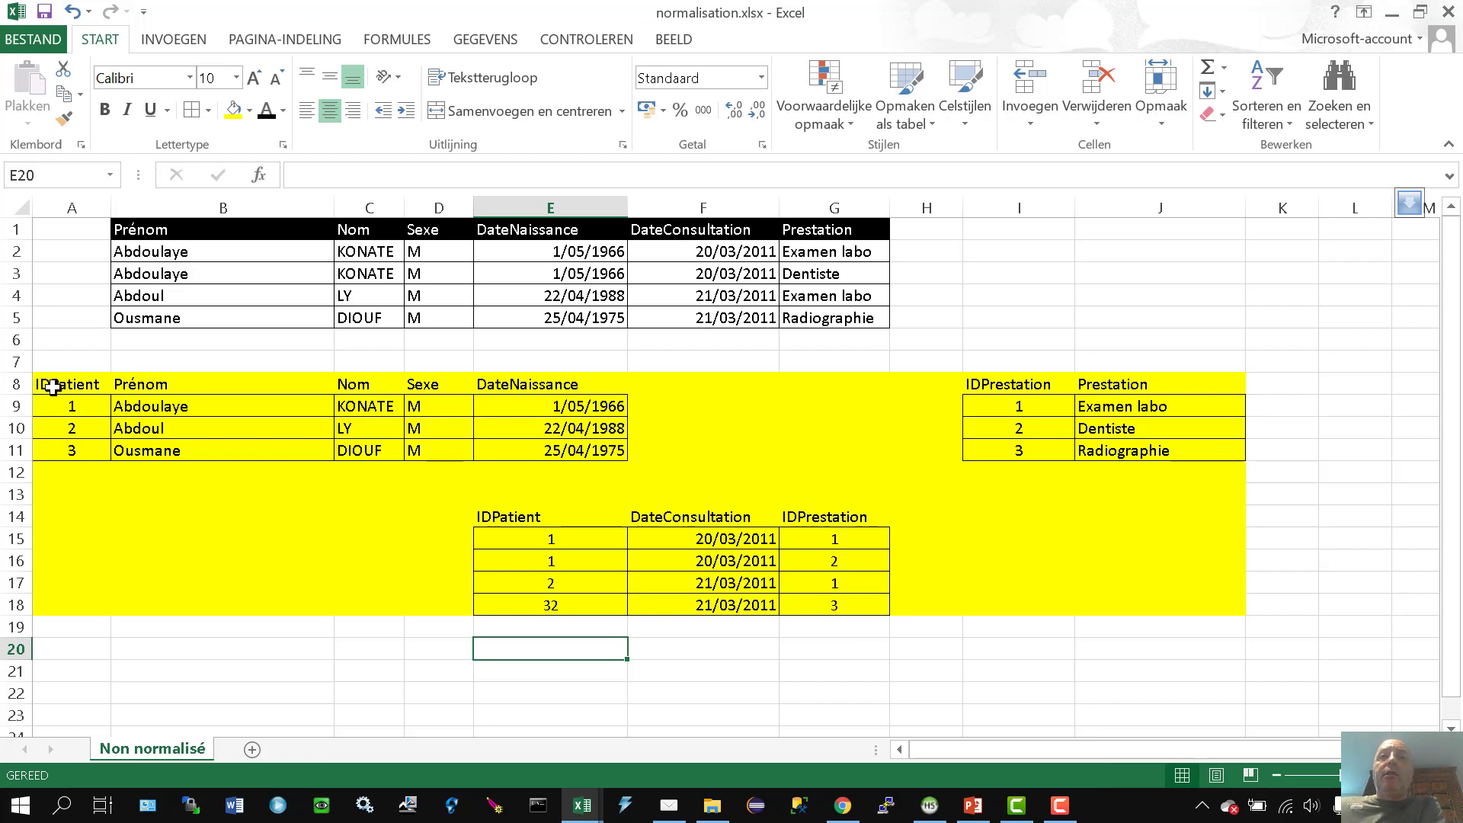
pyautogui.moveTo(42, 385); pyautogui.dragTo(617, 450)
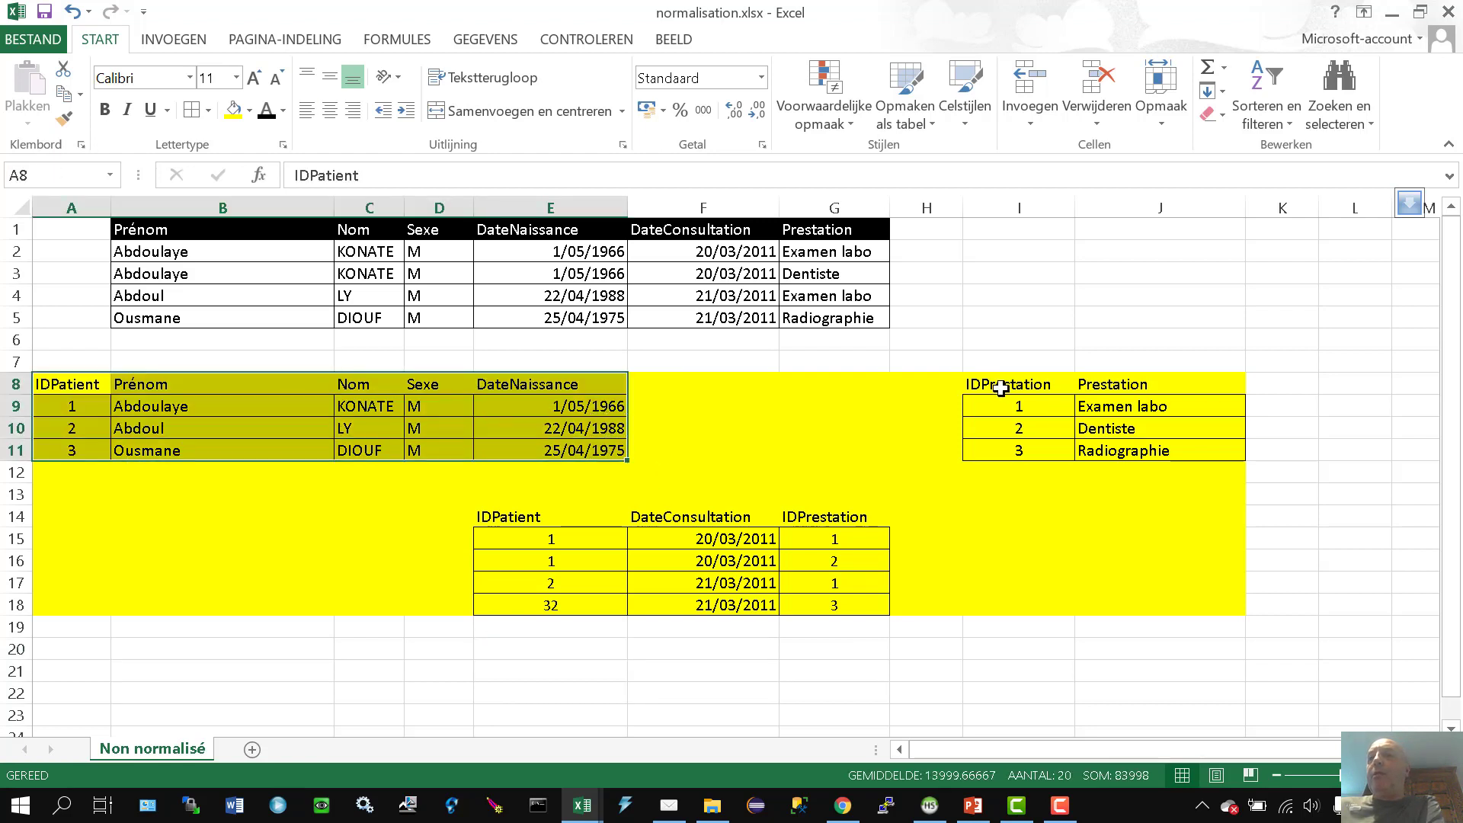
pyautogui.moveTo(992, 386); pyautogui.dragTo(1169, 437)
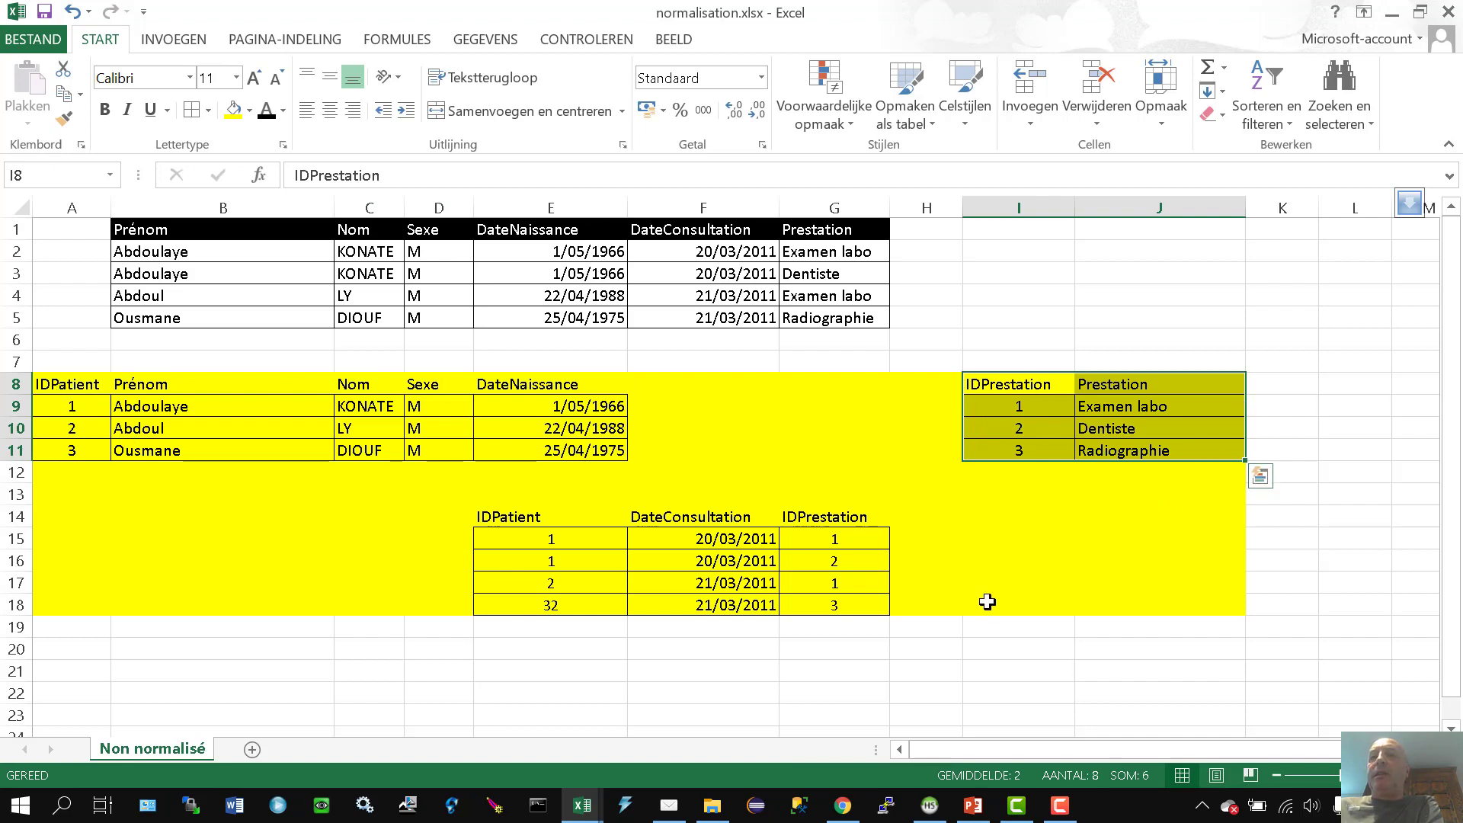
pyautogui.moveTo(491, 517); pyautogui.dragTo(839, 596)
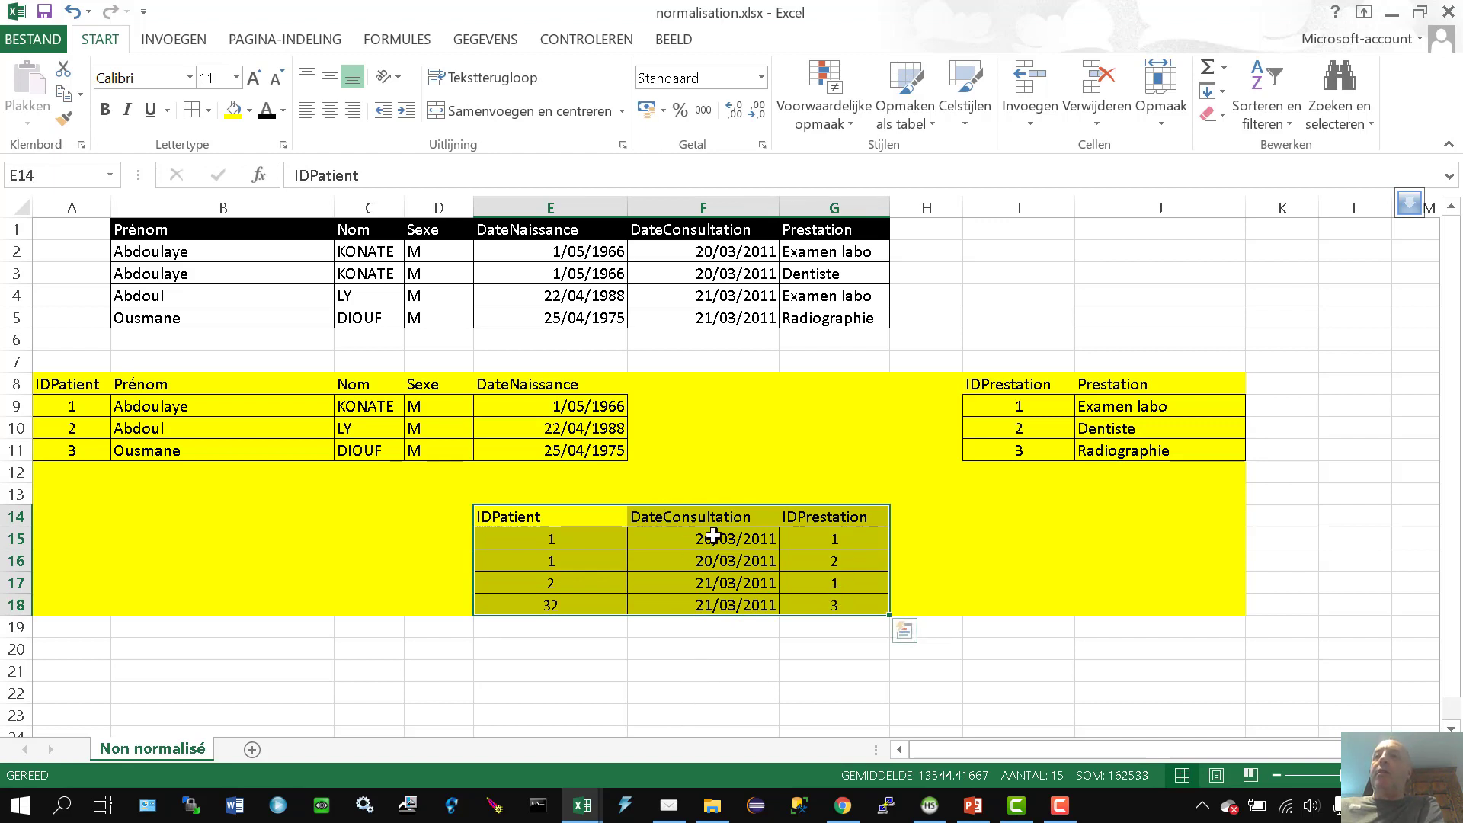
pyautogui.click(709, 666)
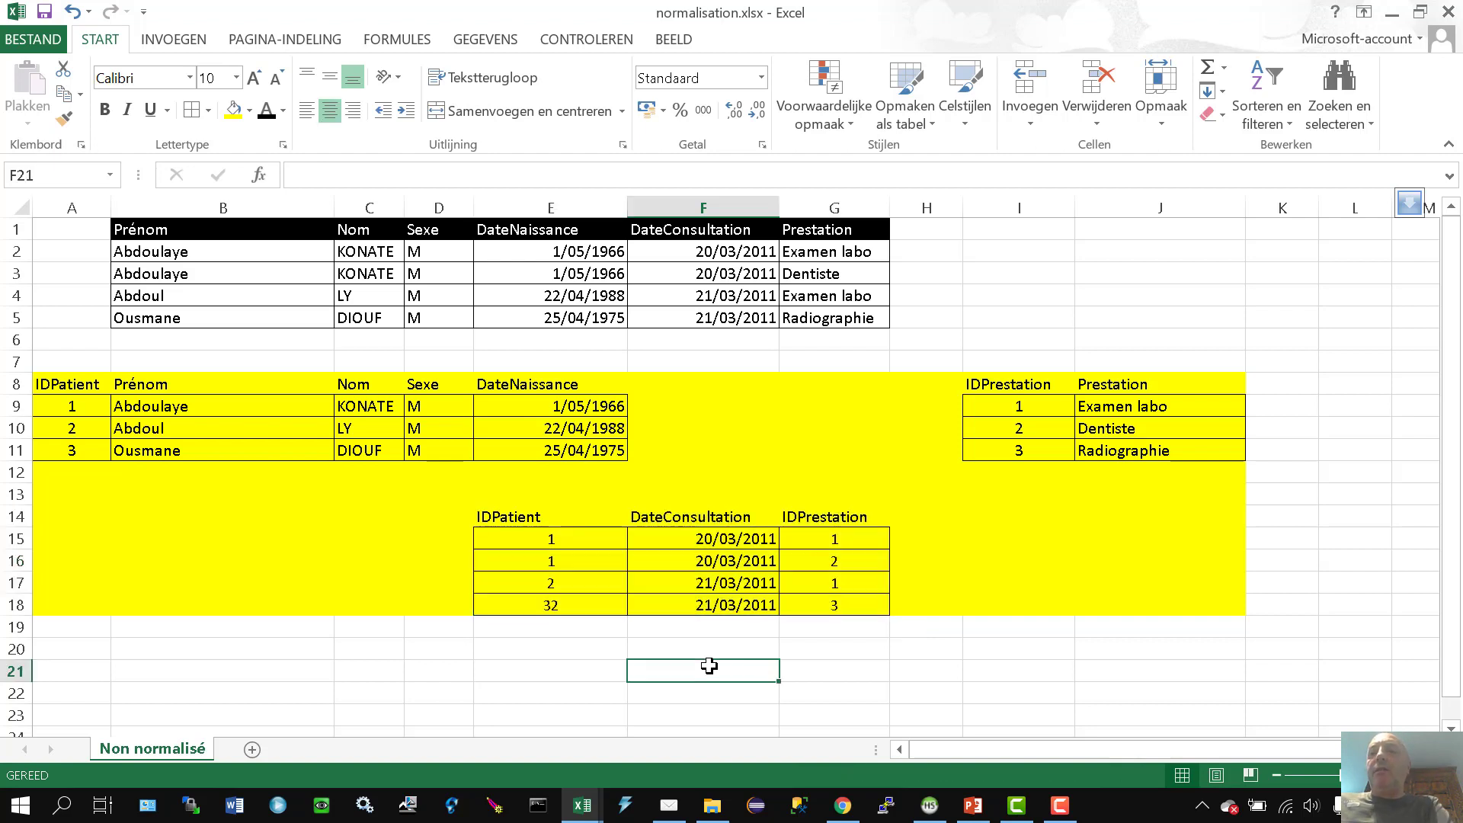